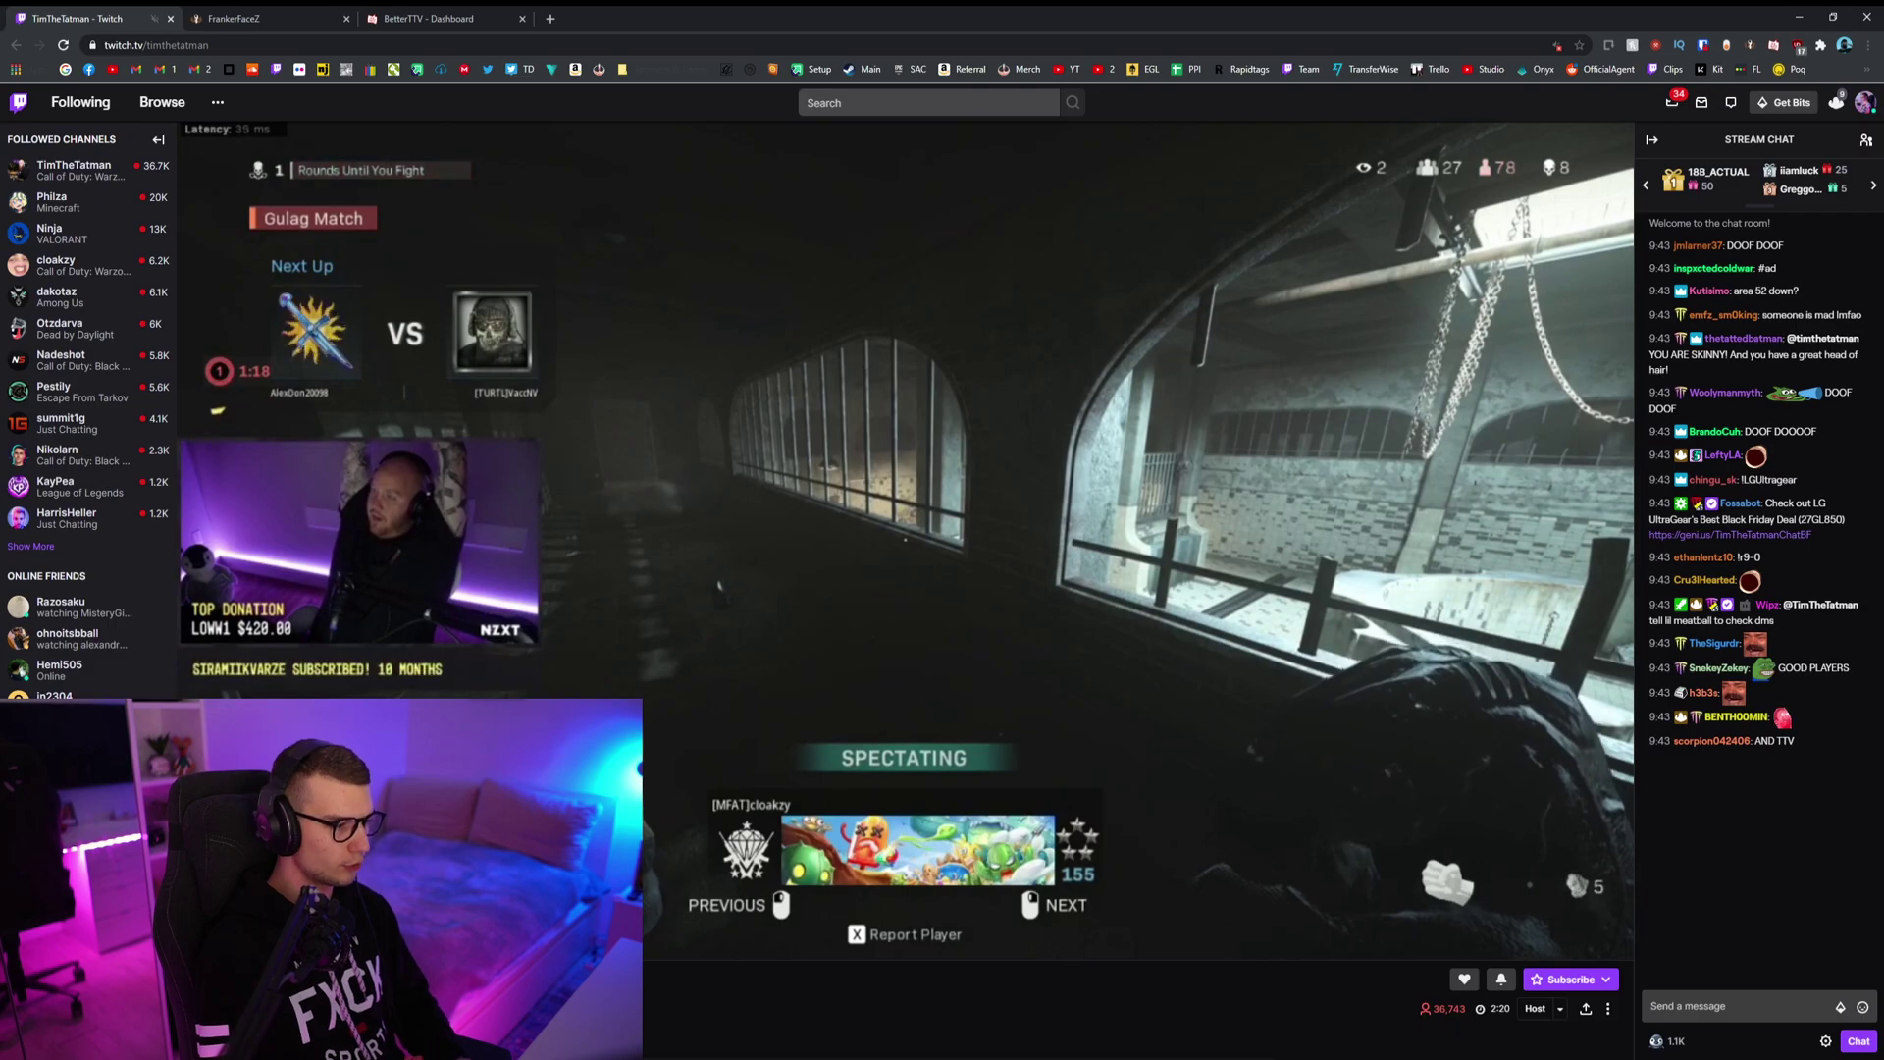
Preview FFZ emotes in TimTheTatman's chat, scroll through it, then pause the stream
mouse_move(1792, 404)
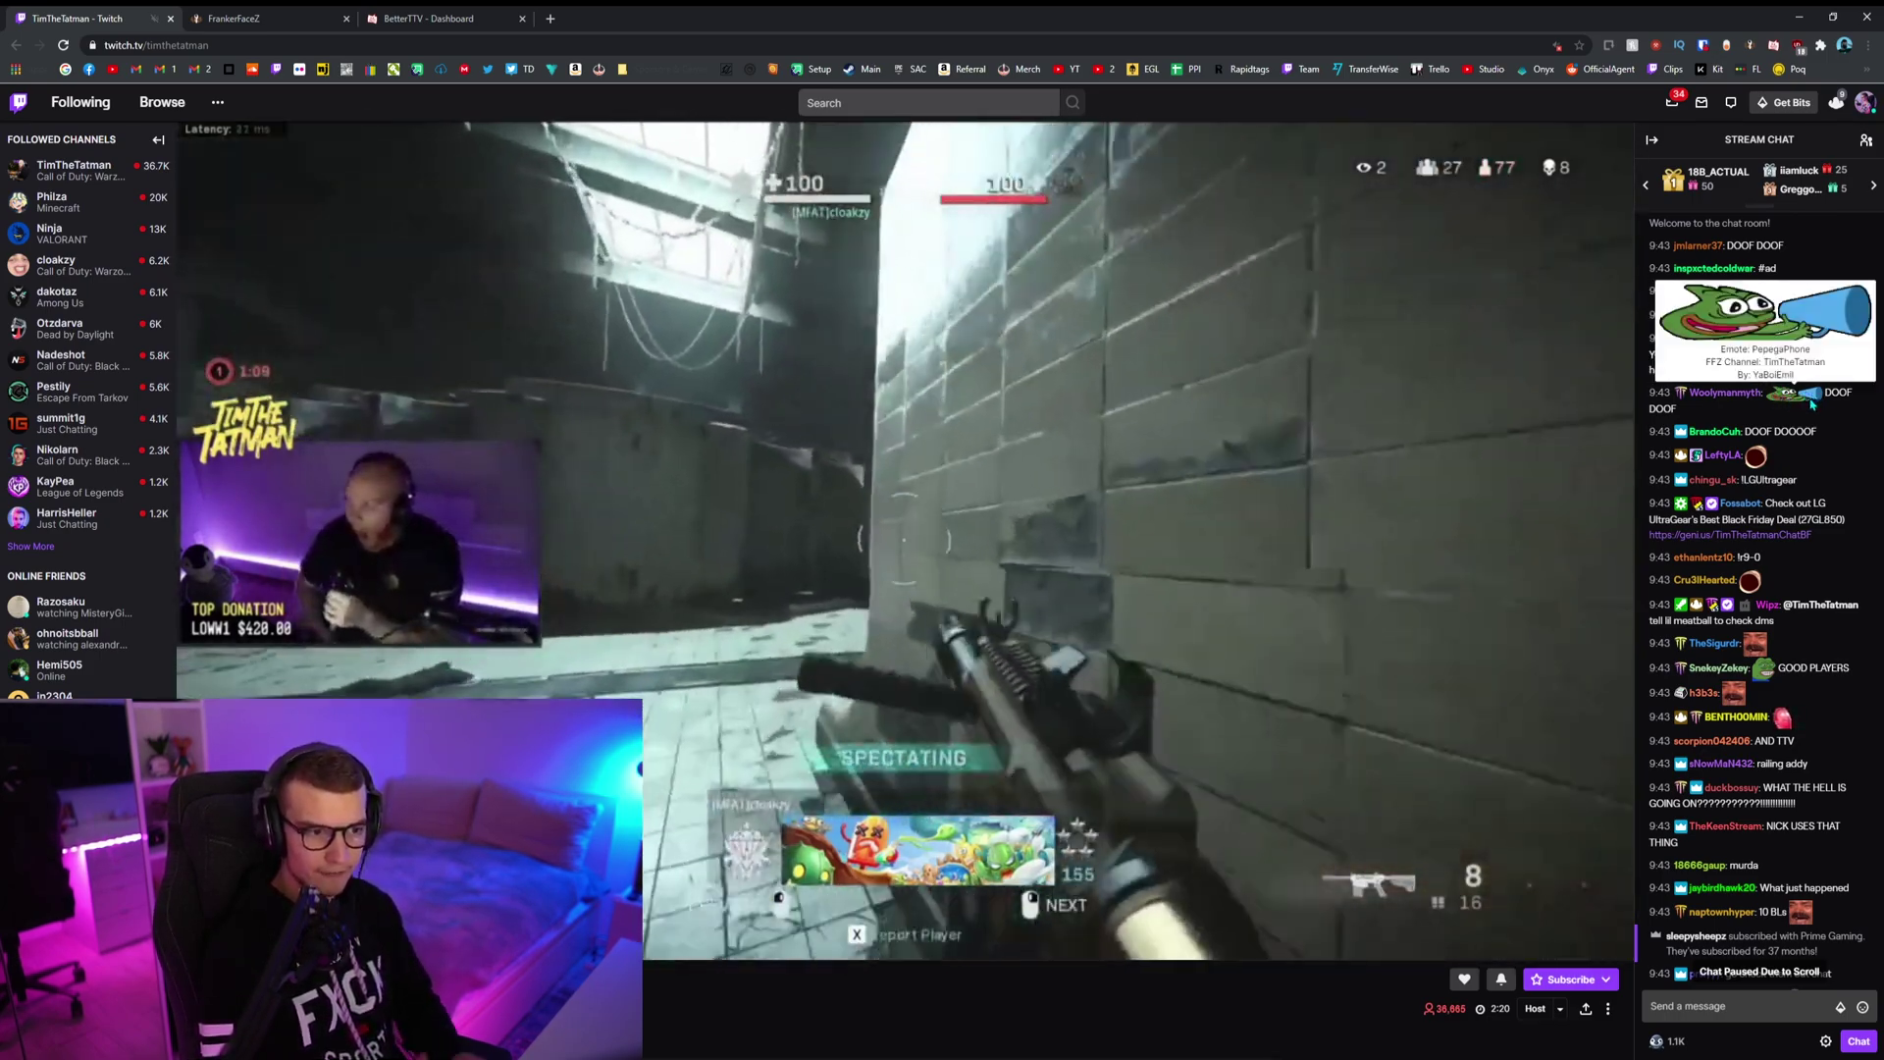
mouse_move(1753, 583)
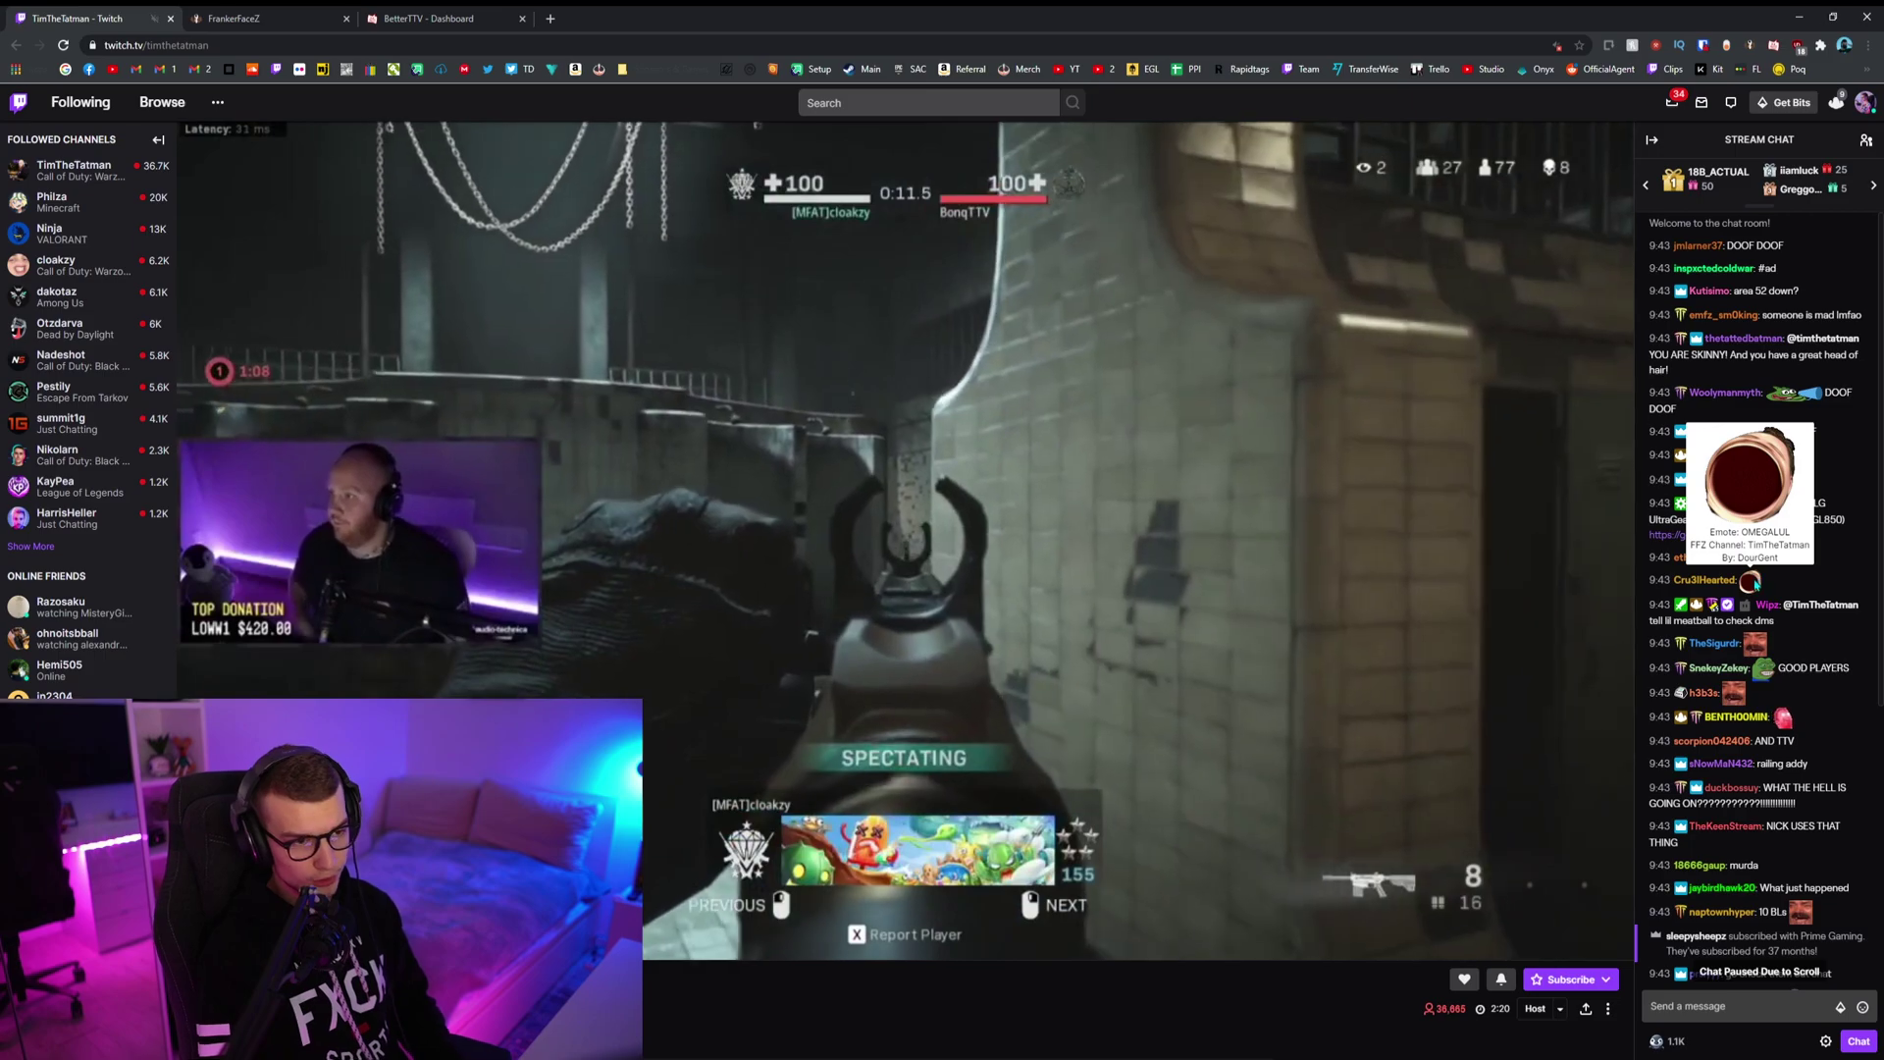
scroll(1799, 766, down, 2)
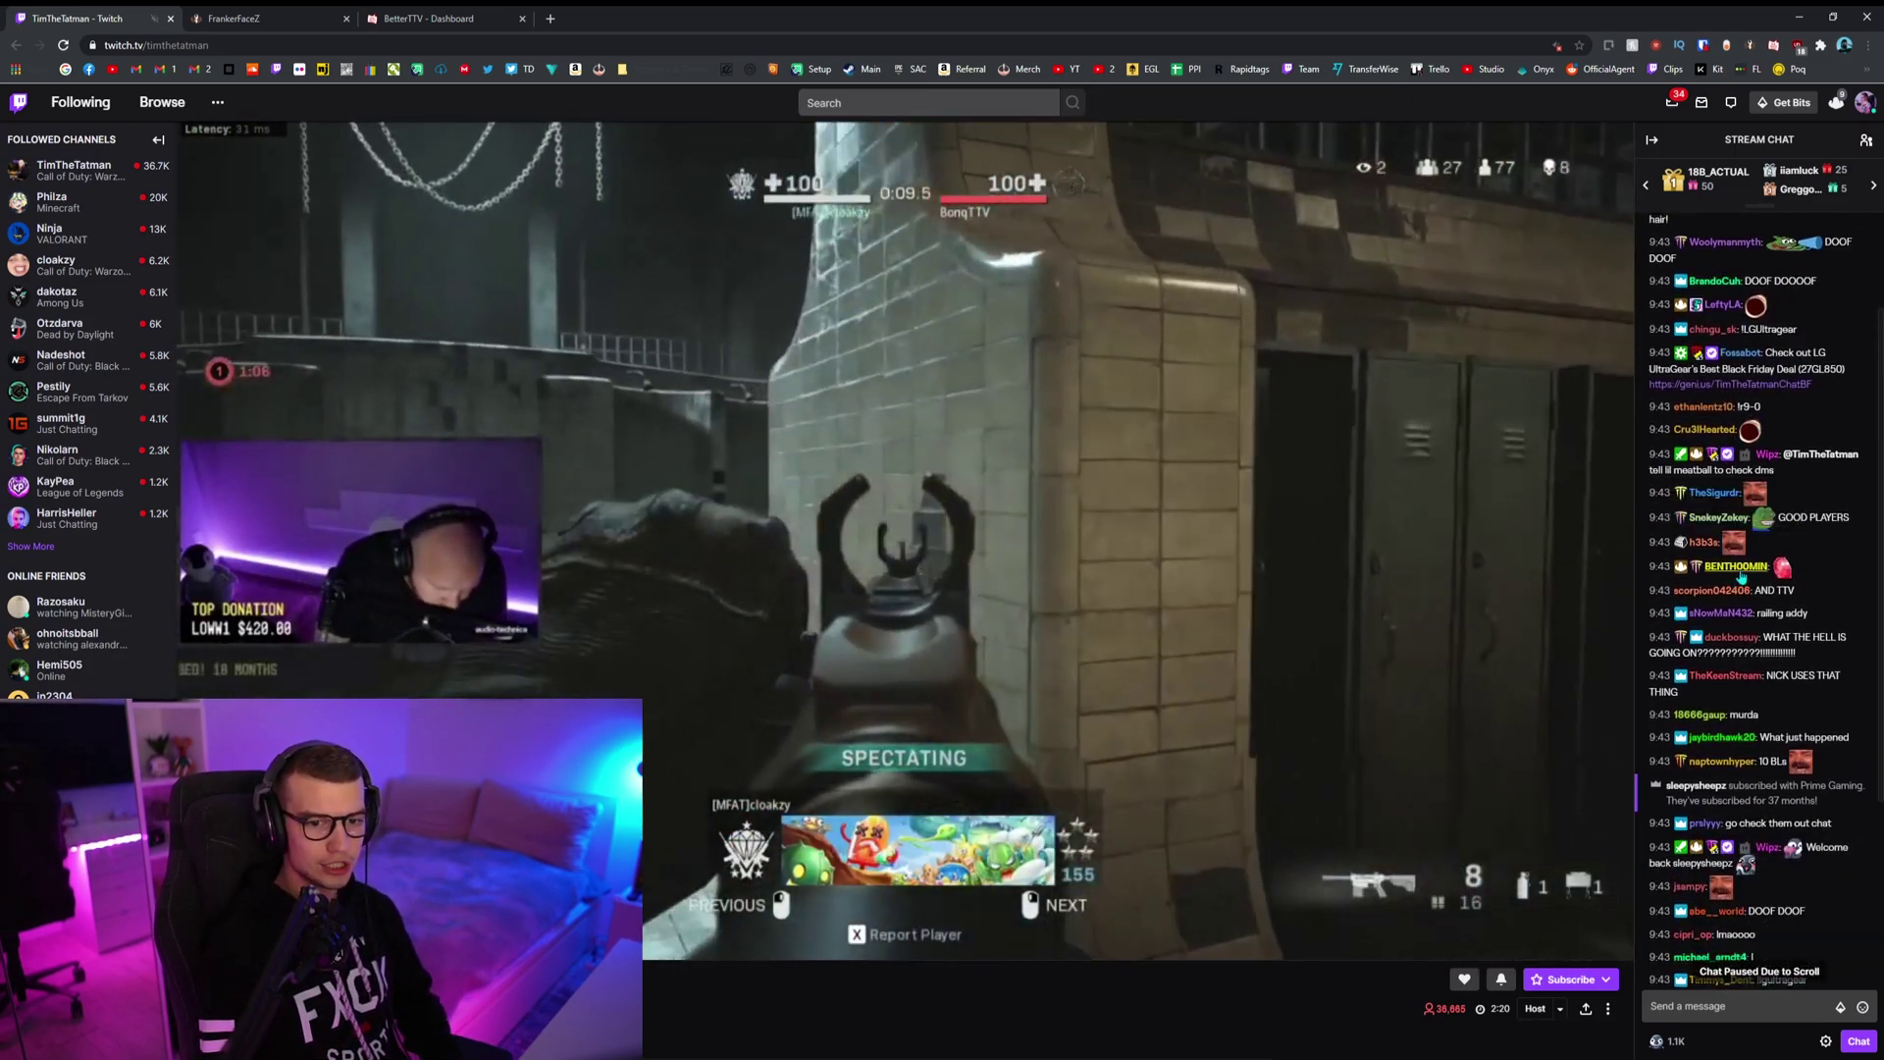
mouse_move(1799, 763)
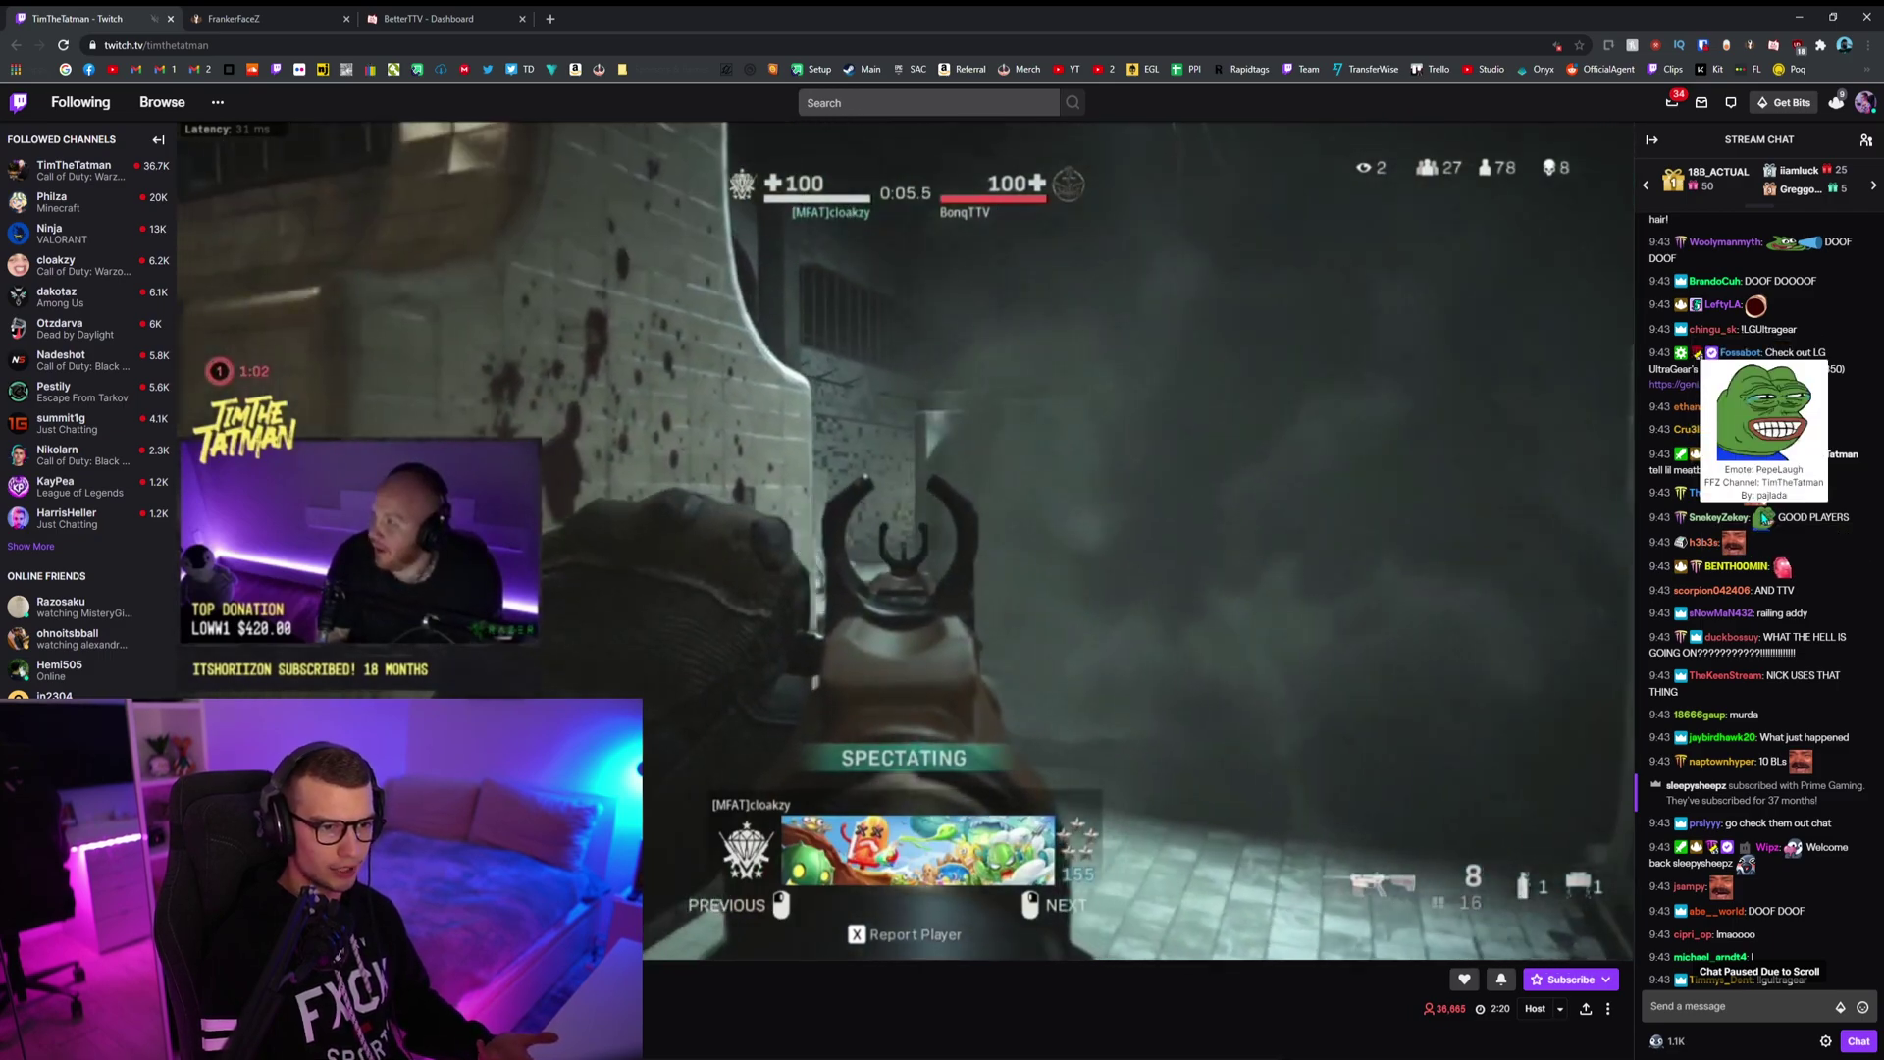
scroll(1713, 596, down, 3)
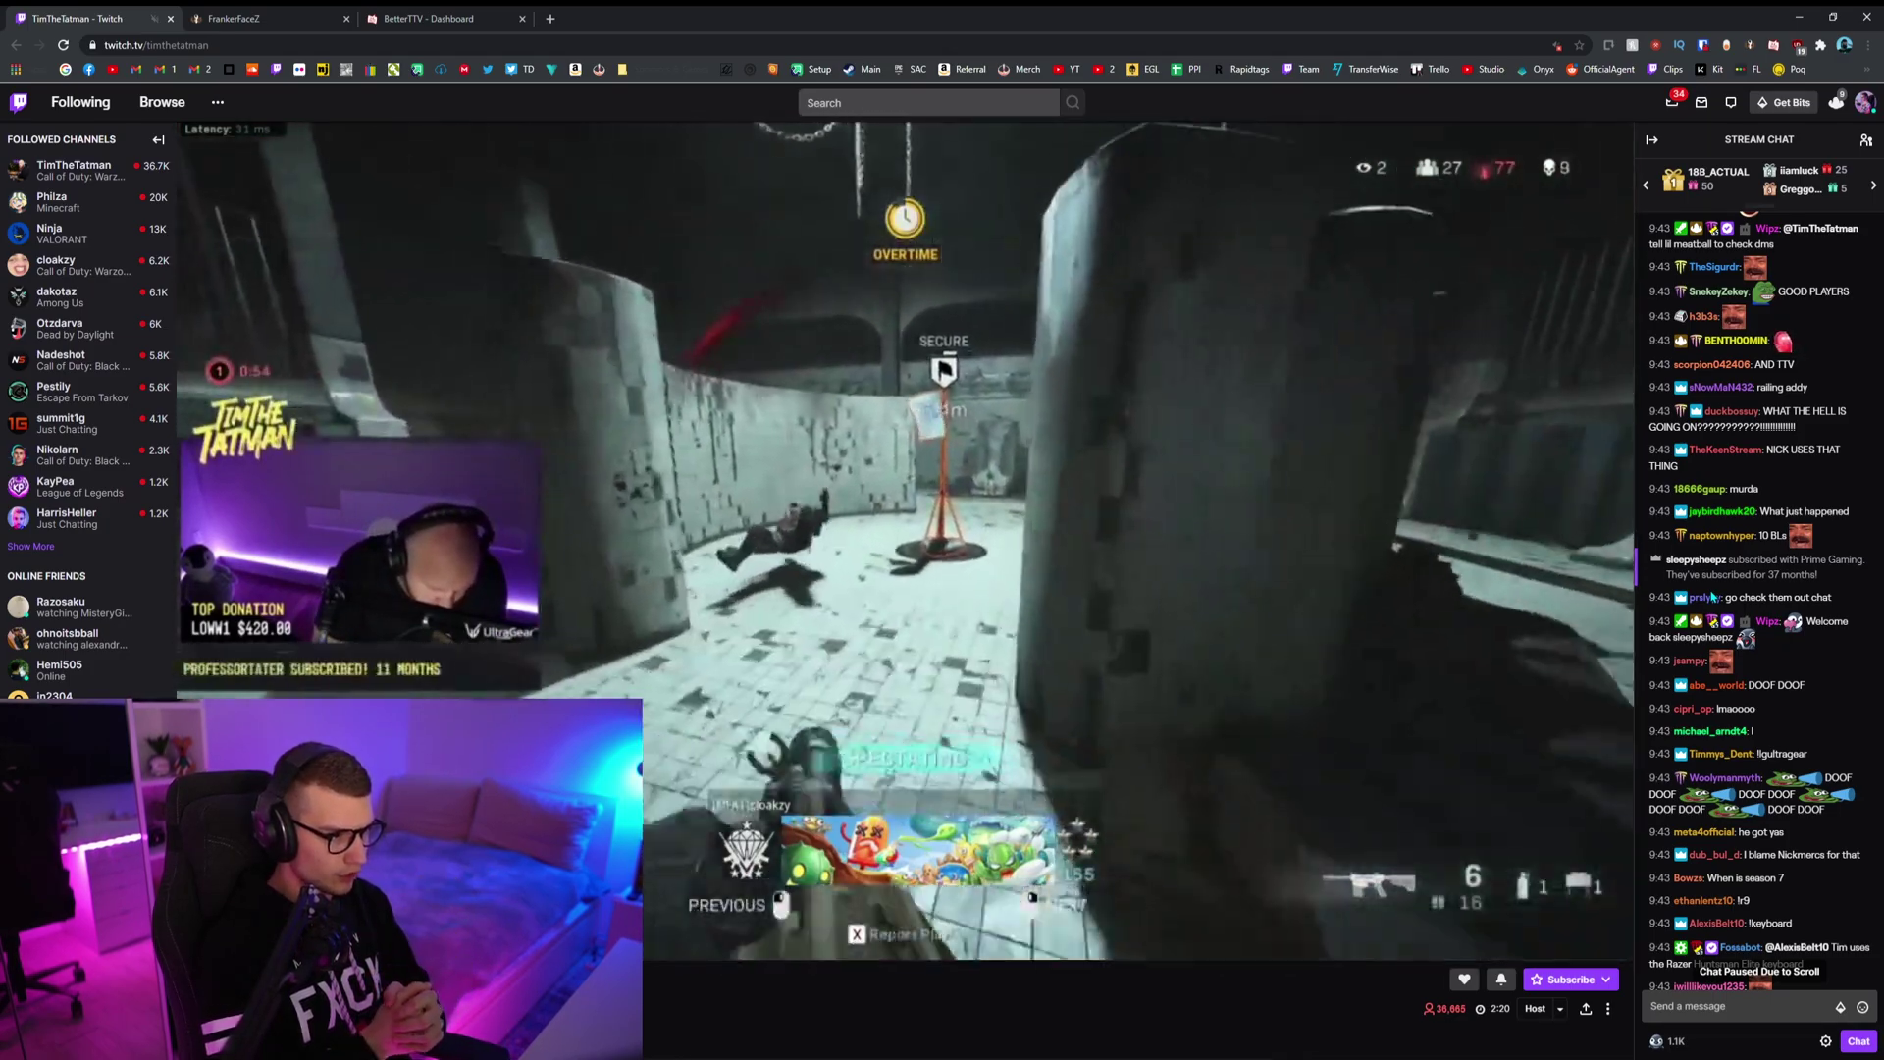
scroll(1737, 589, down, 10)
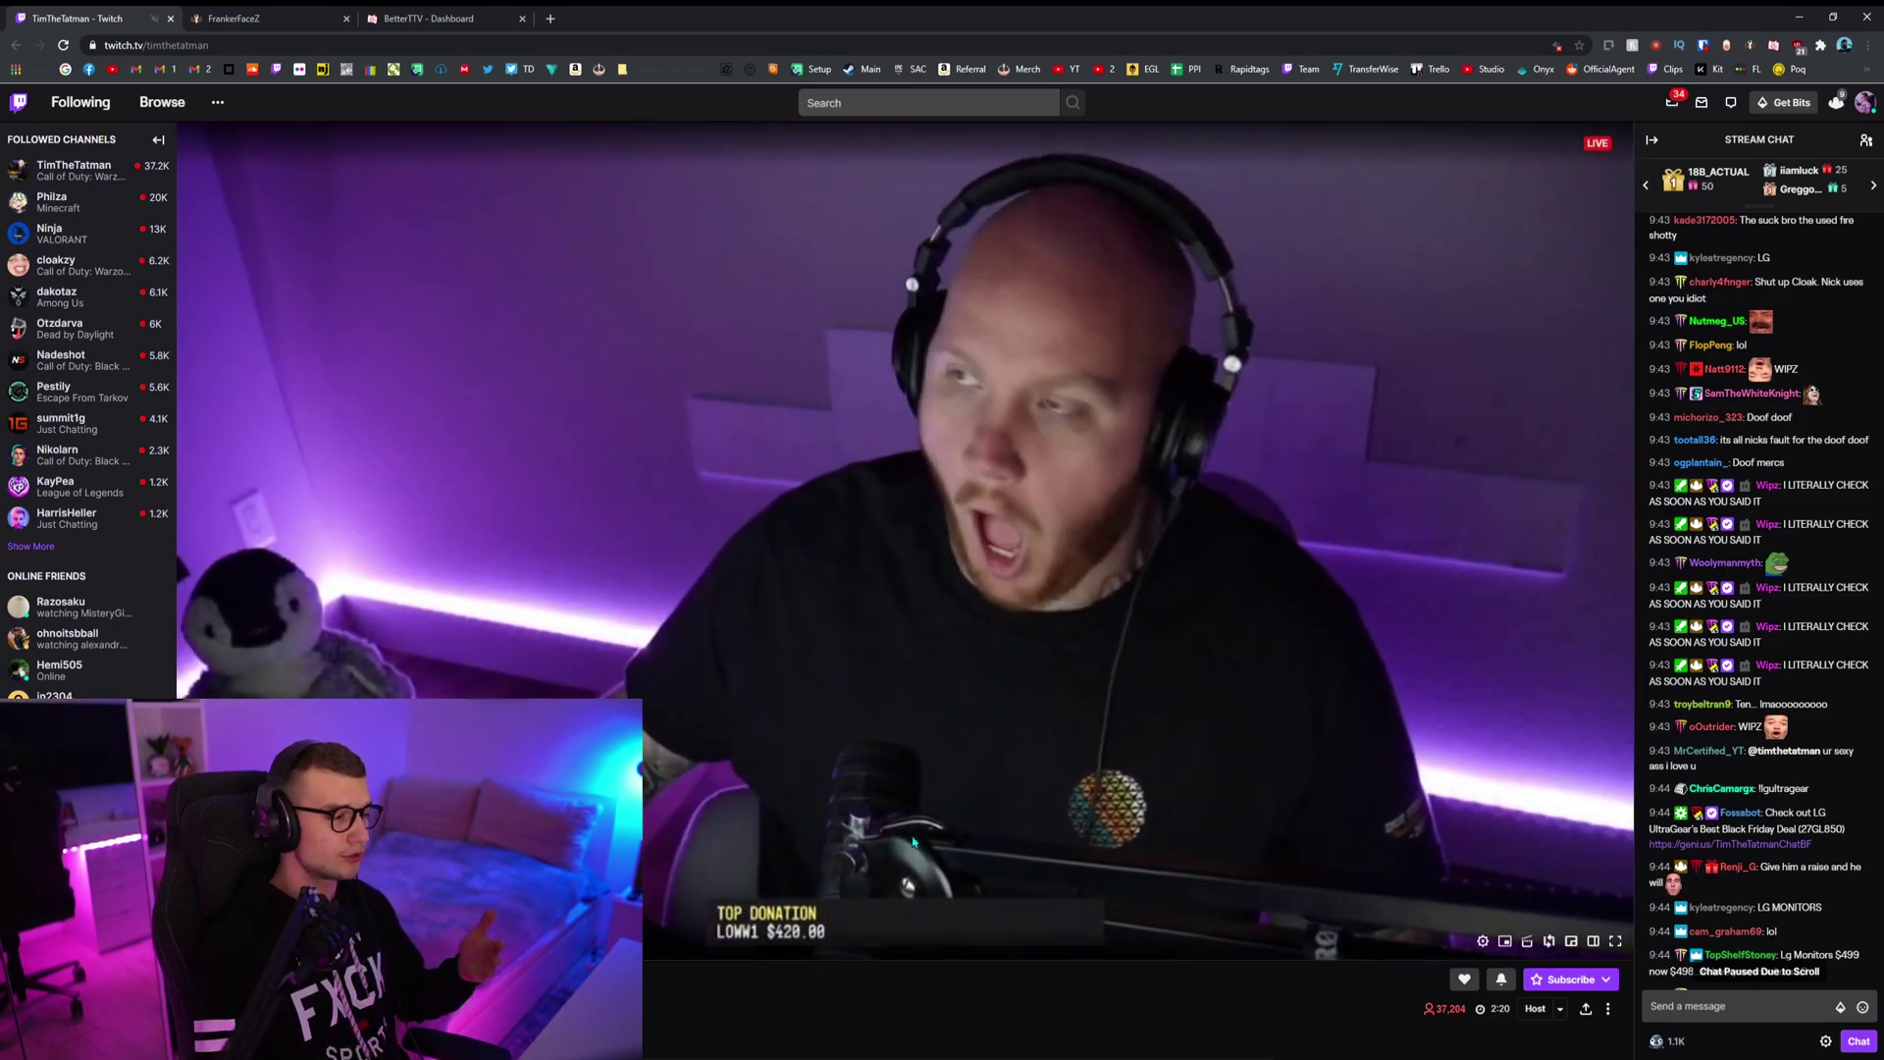
key(space)
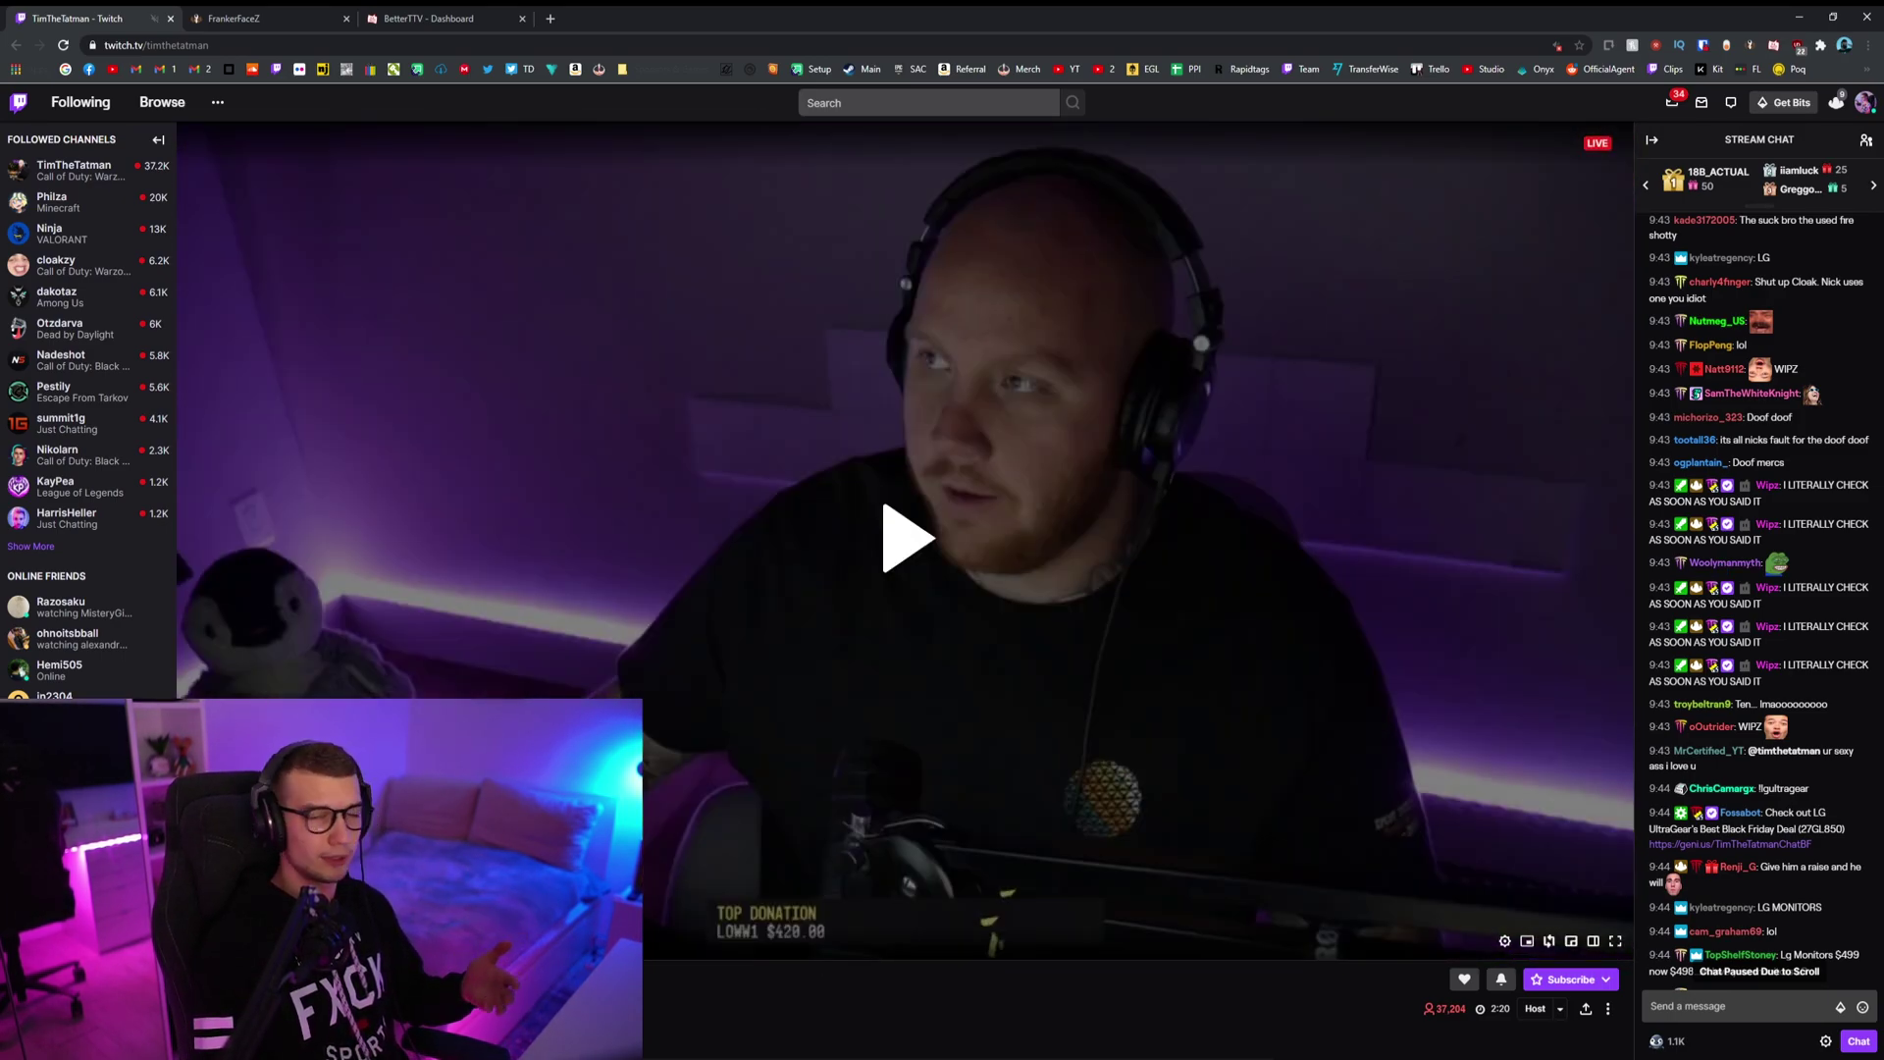
Trim the BetterTTV dashboard address down to betterttv.com to load its home page
click(305, 26)
click(442, 19)
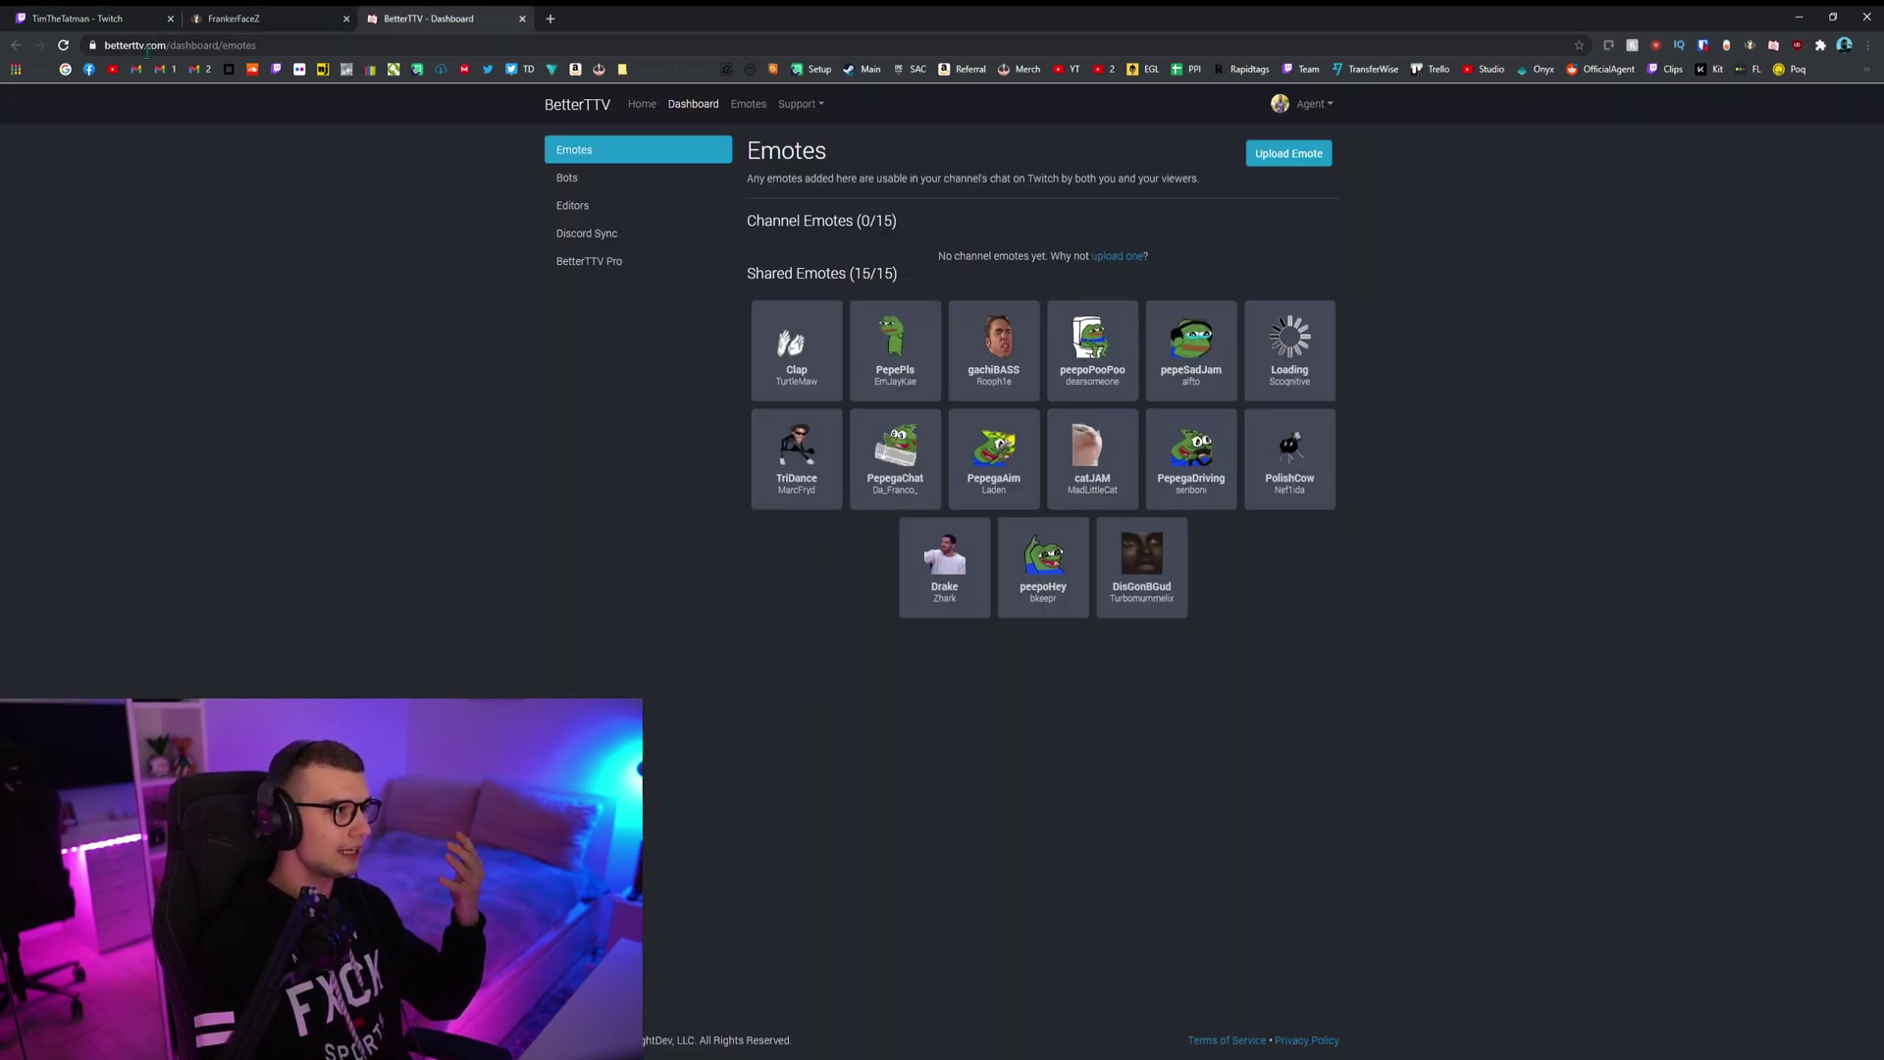
drag(163, 45, 404, 43)
key(BackSpace)
key(Return)
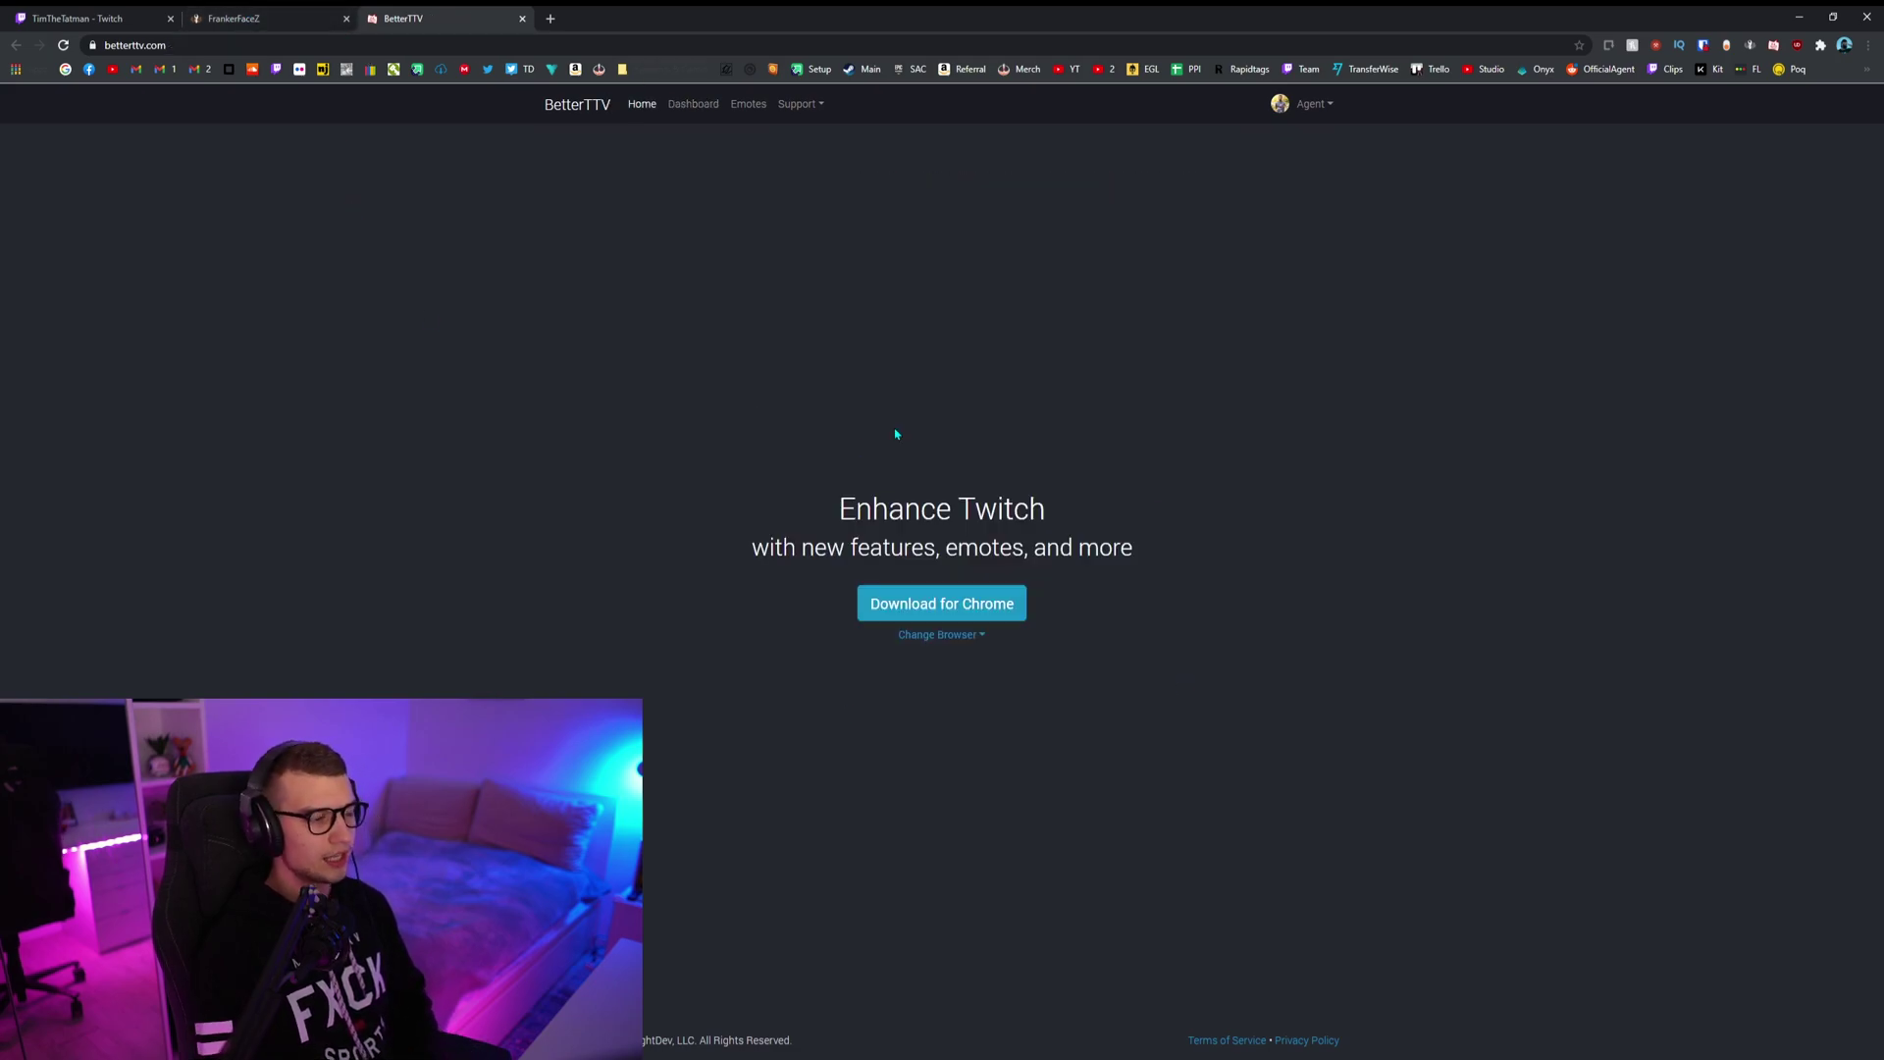
Check the homepage's supported-browser list, then bring up the FrankerFaceZ homepage
drag(842, 517, 1115, 504)
click(824, 561)
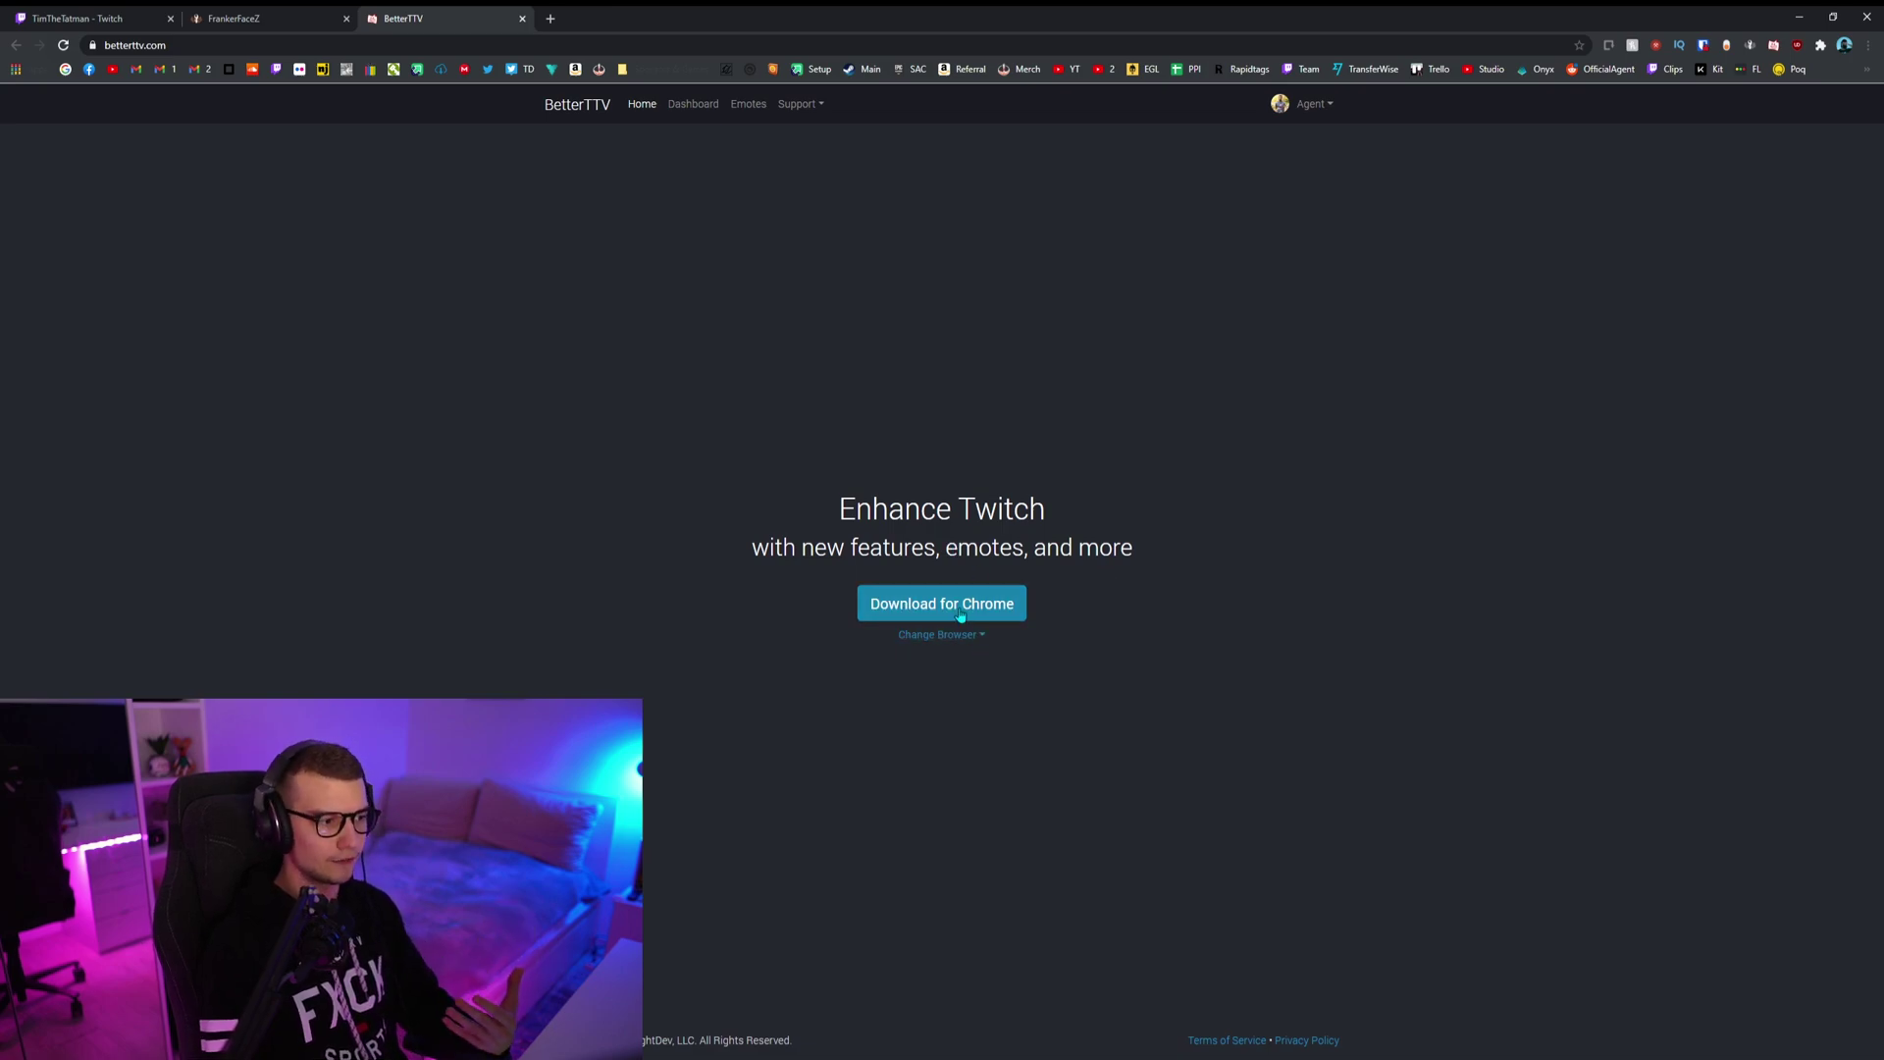
click(983, 638)
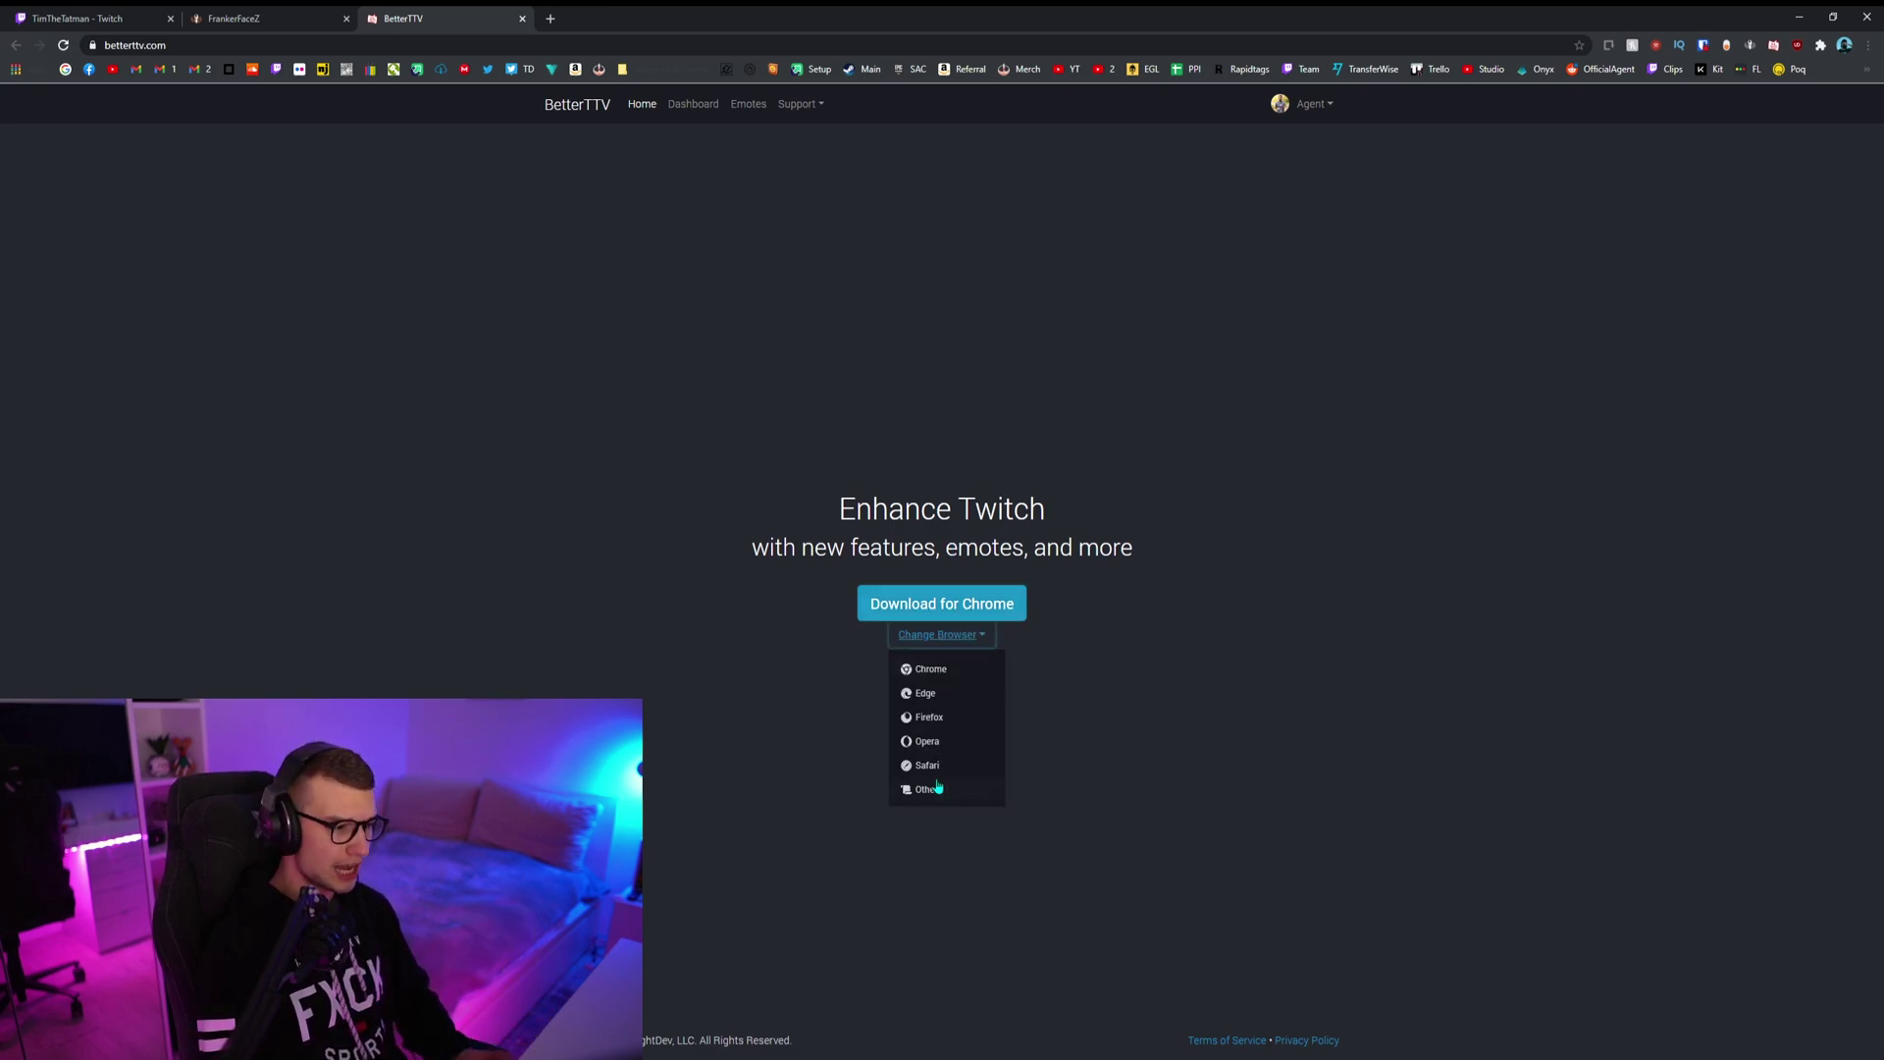
click(769, 683)
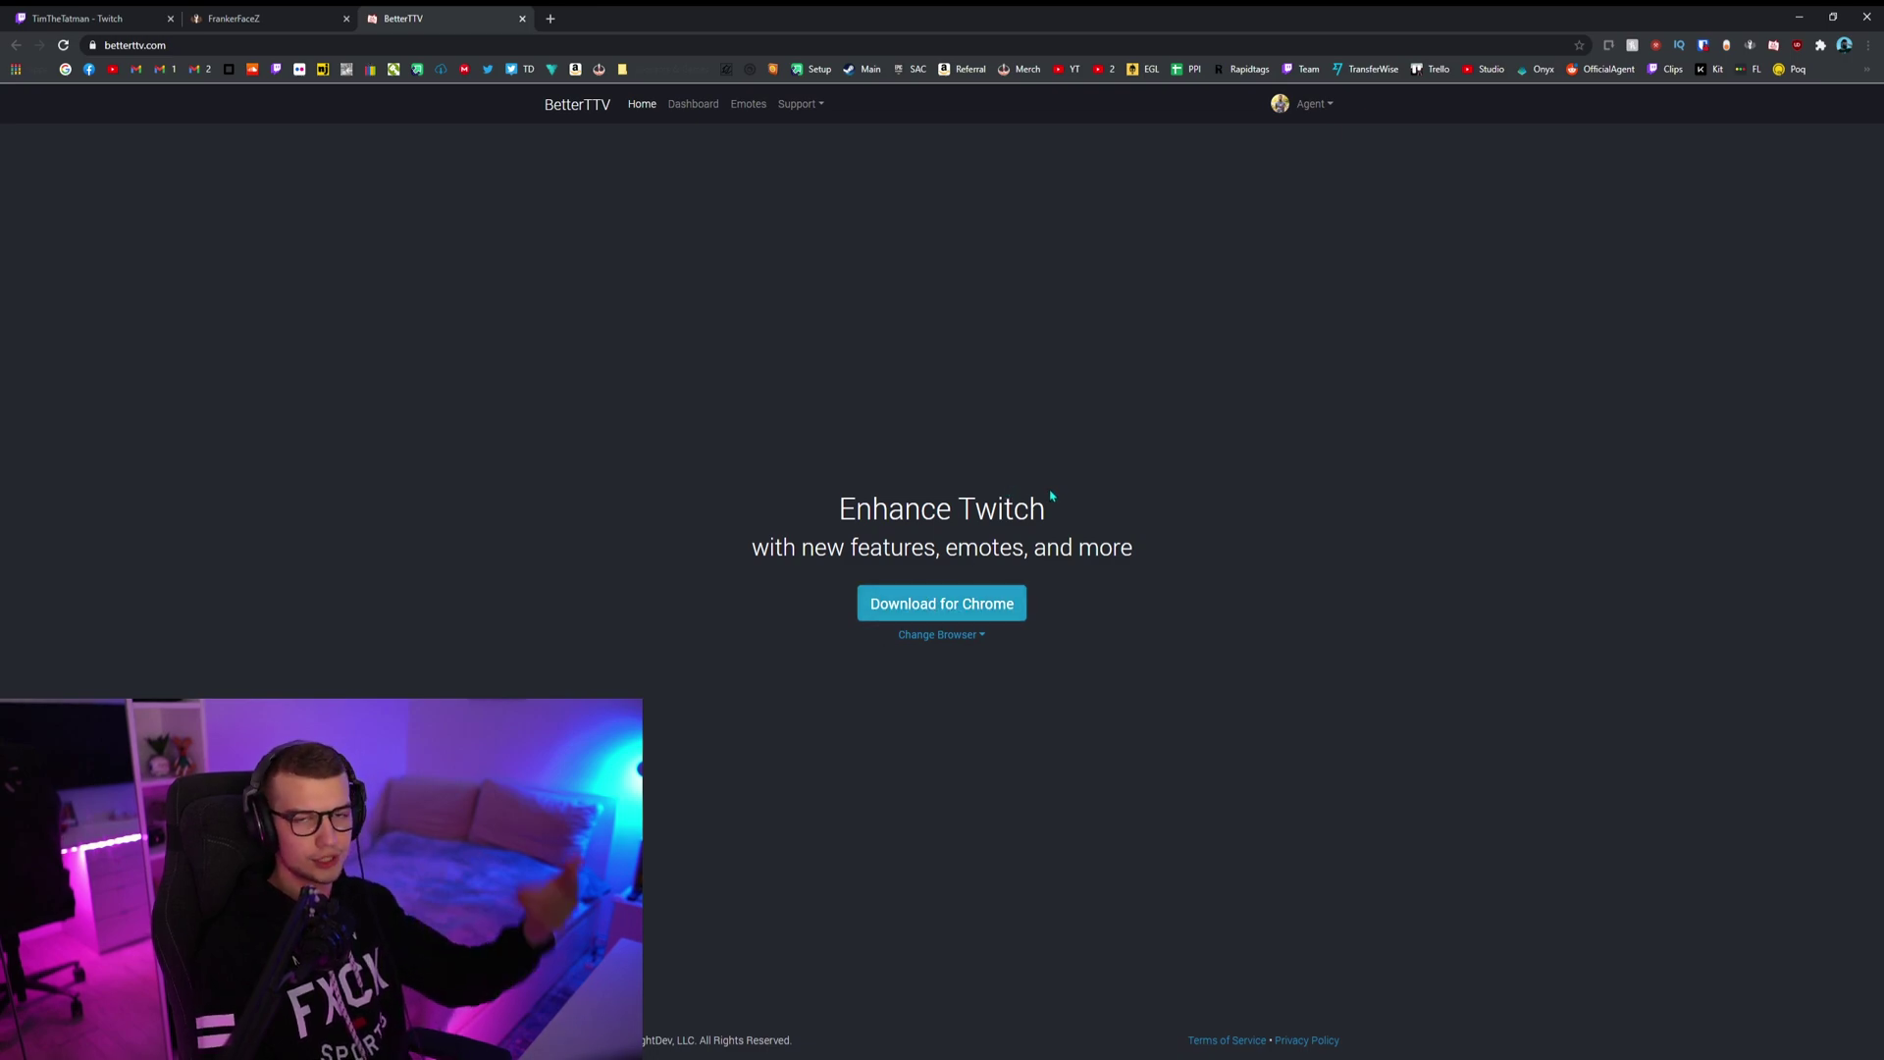
click(305, 18)
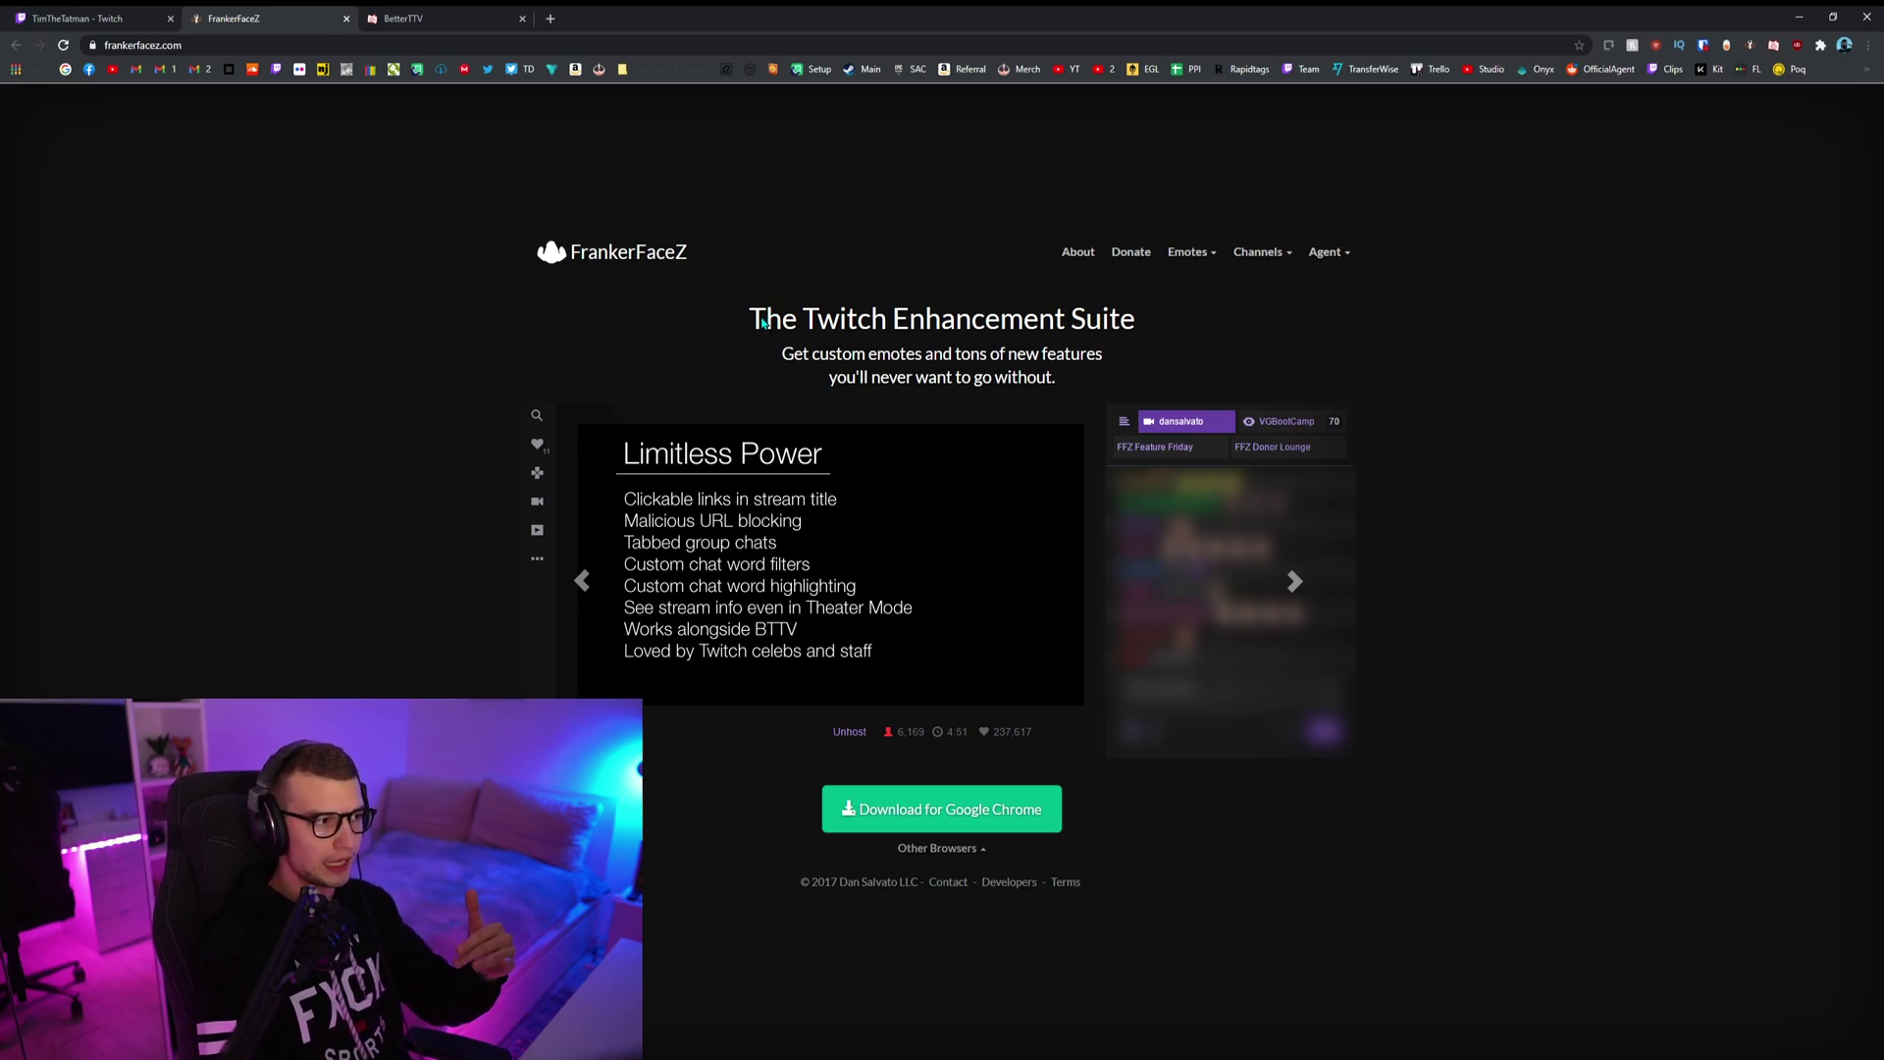
Open FrankerFaceZ's public Emote Library, sorted by usage count with Pog on top
drag(762, 321, 957, 356)
click(939, 330)
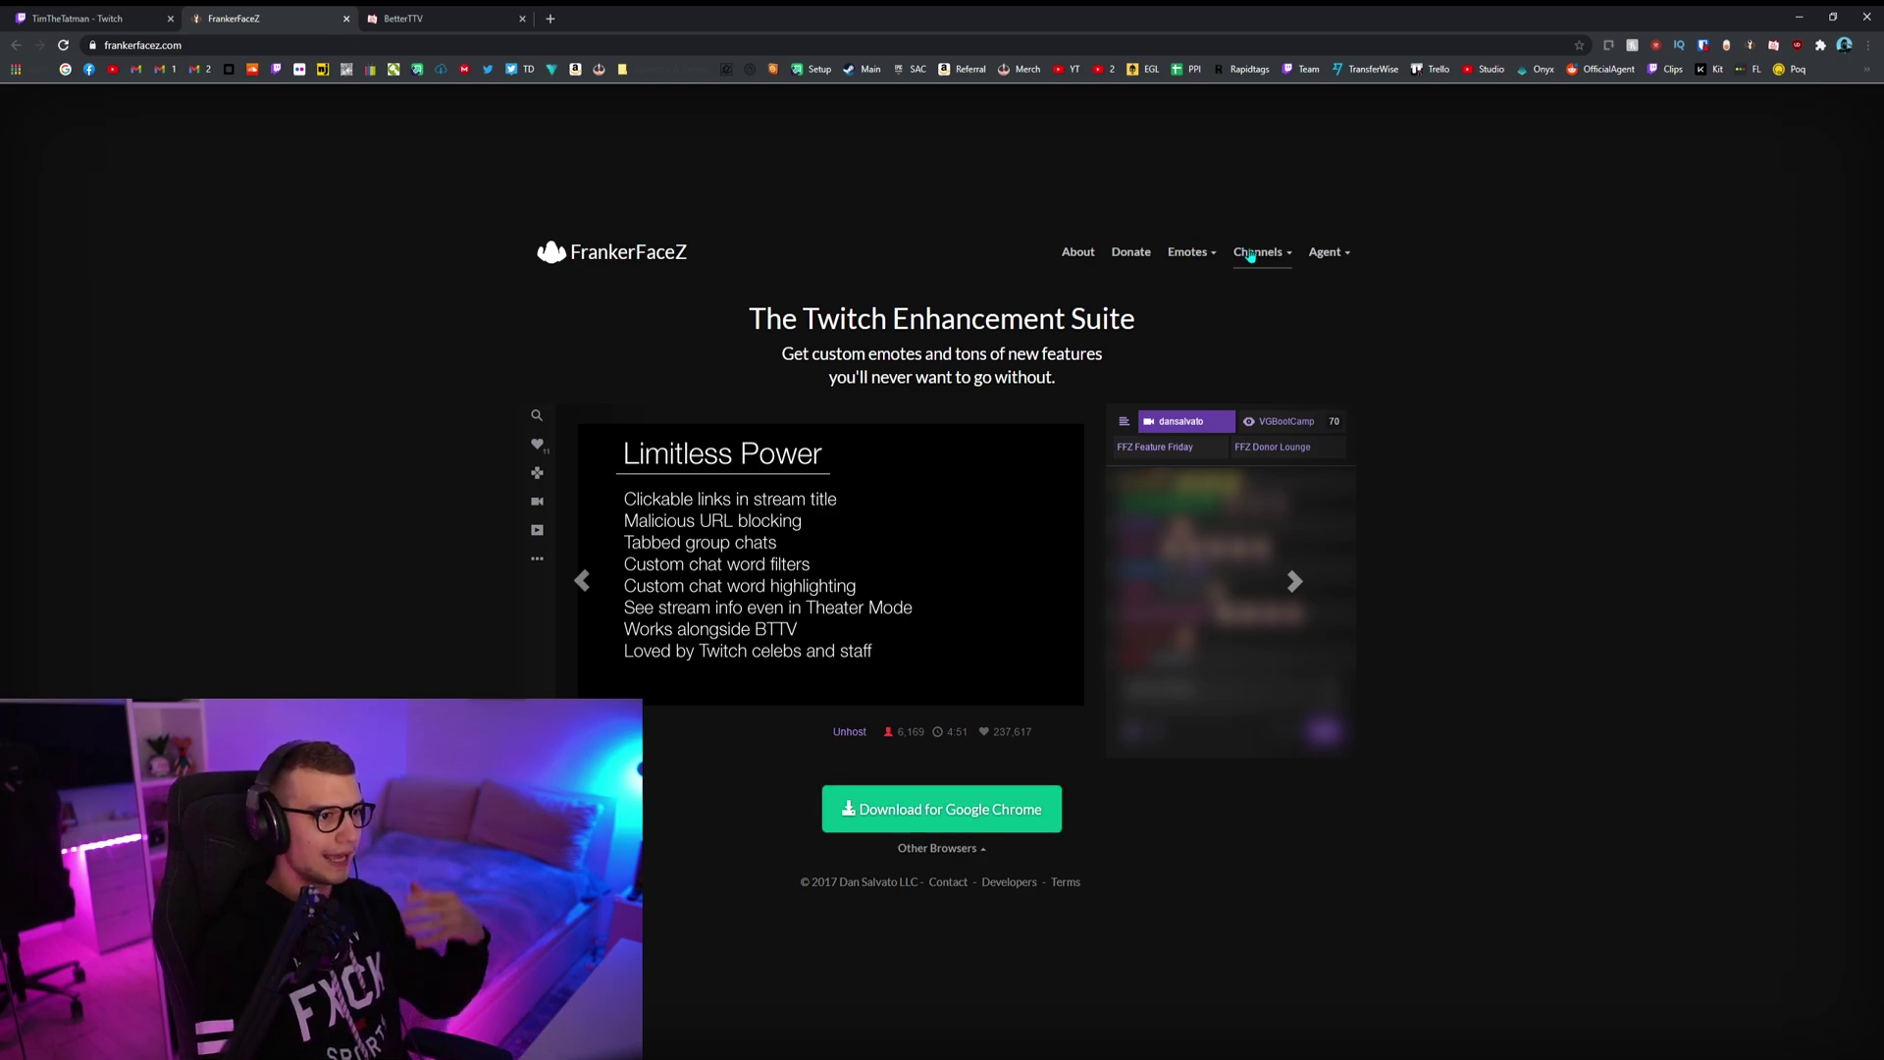
click(1209, 263)
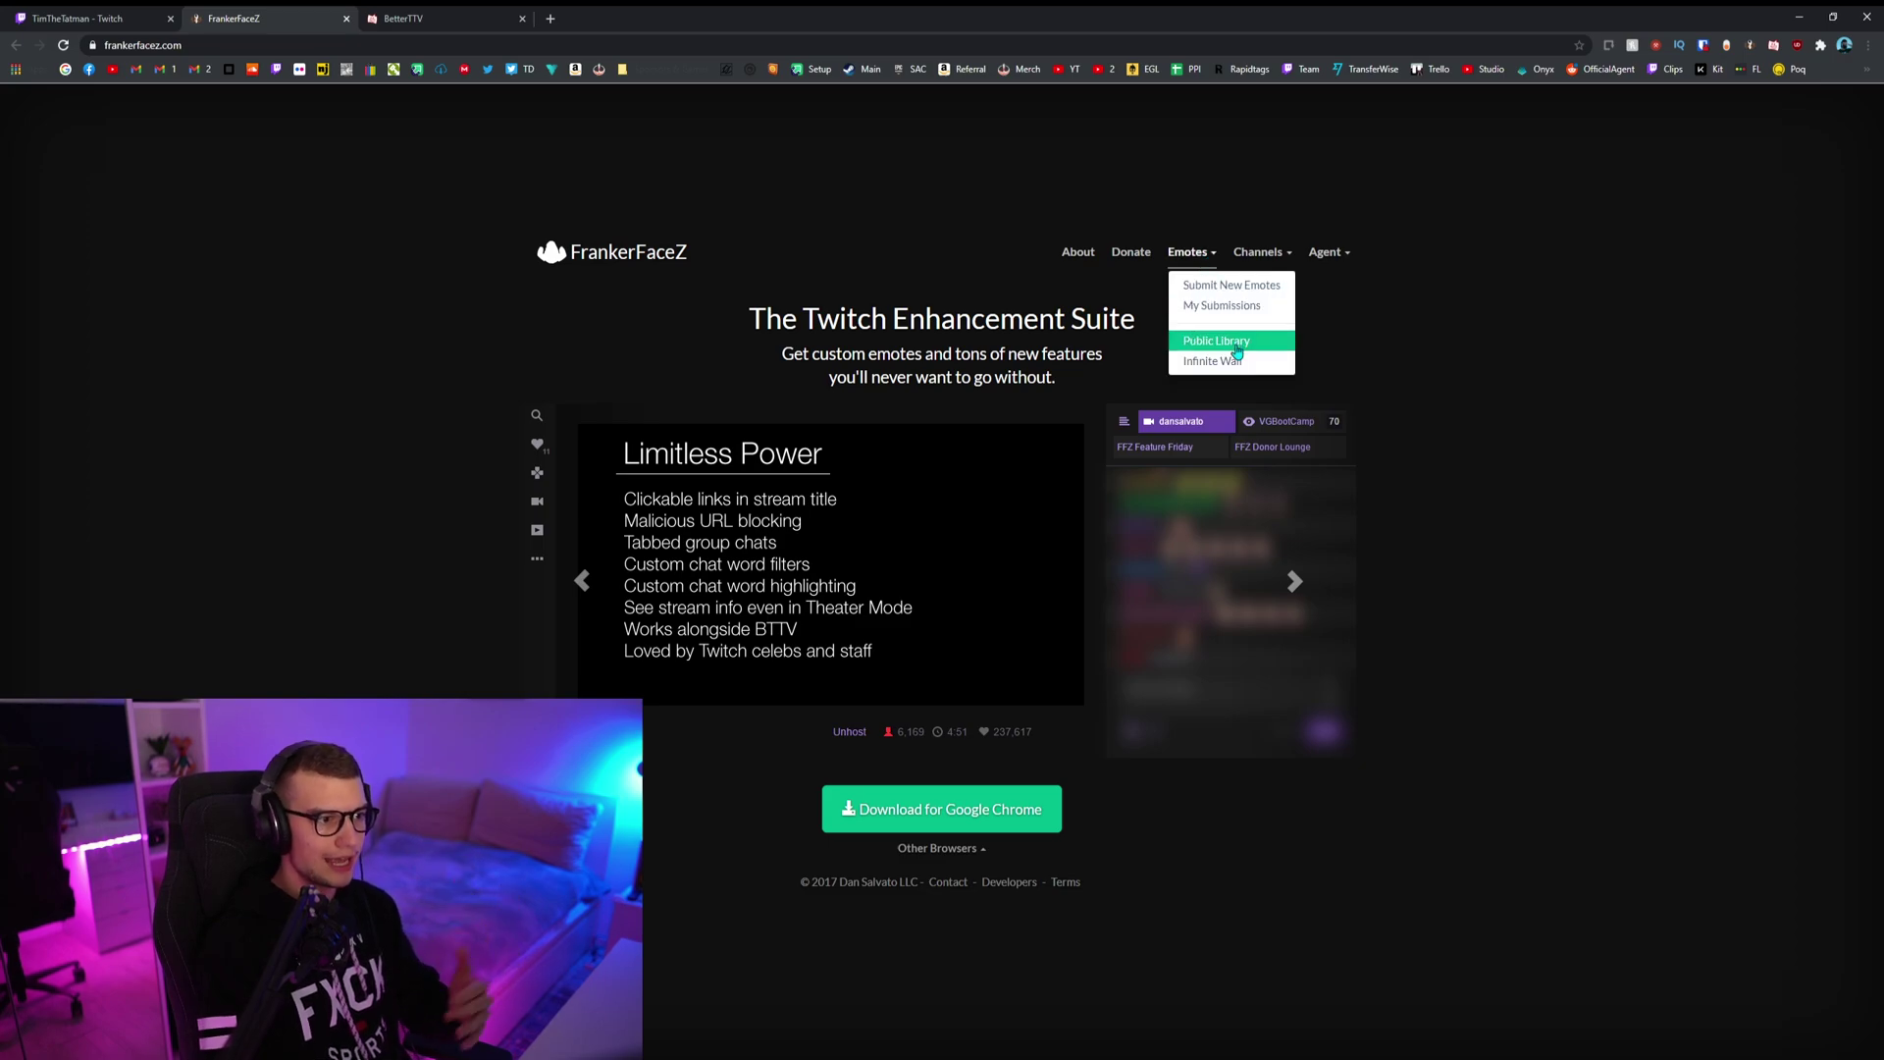
click(1213, 344)
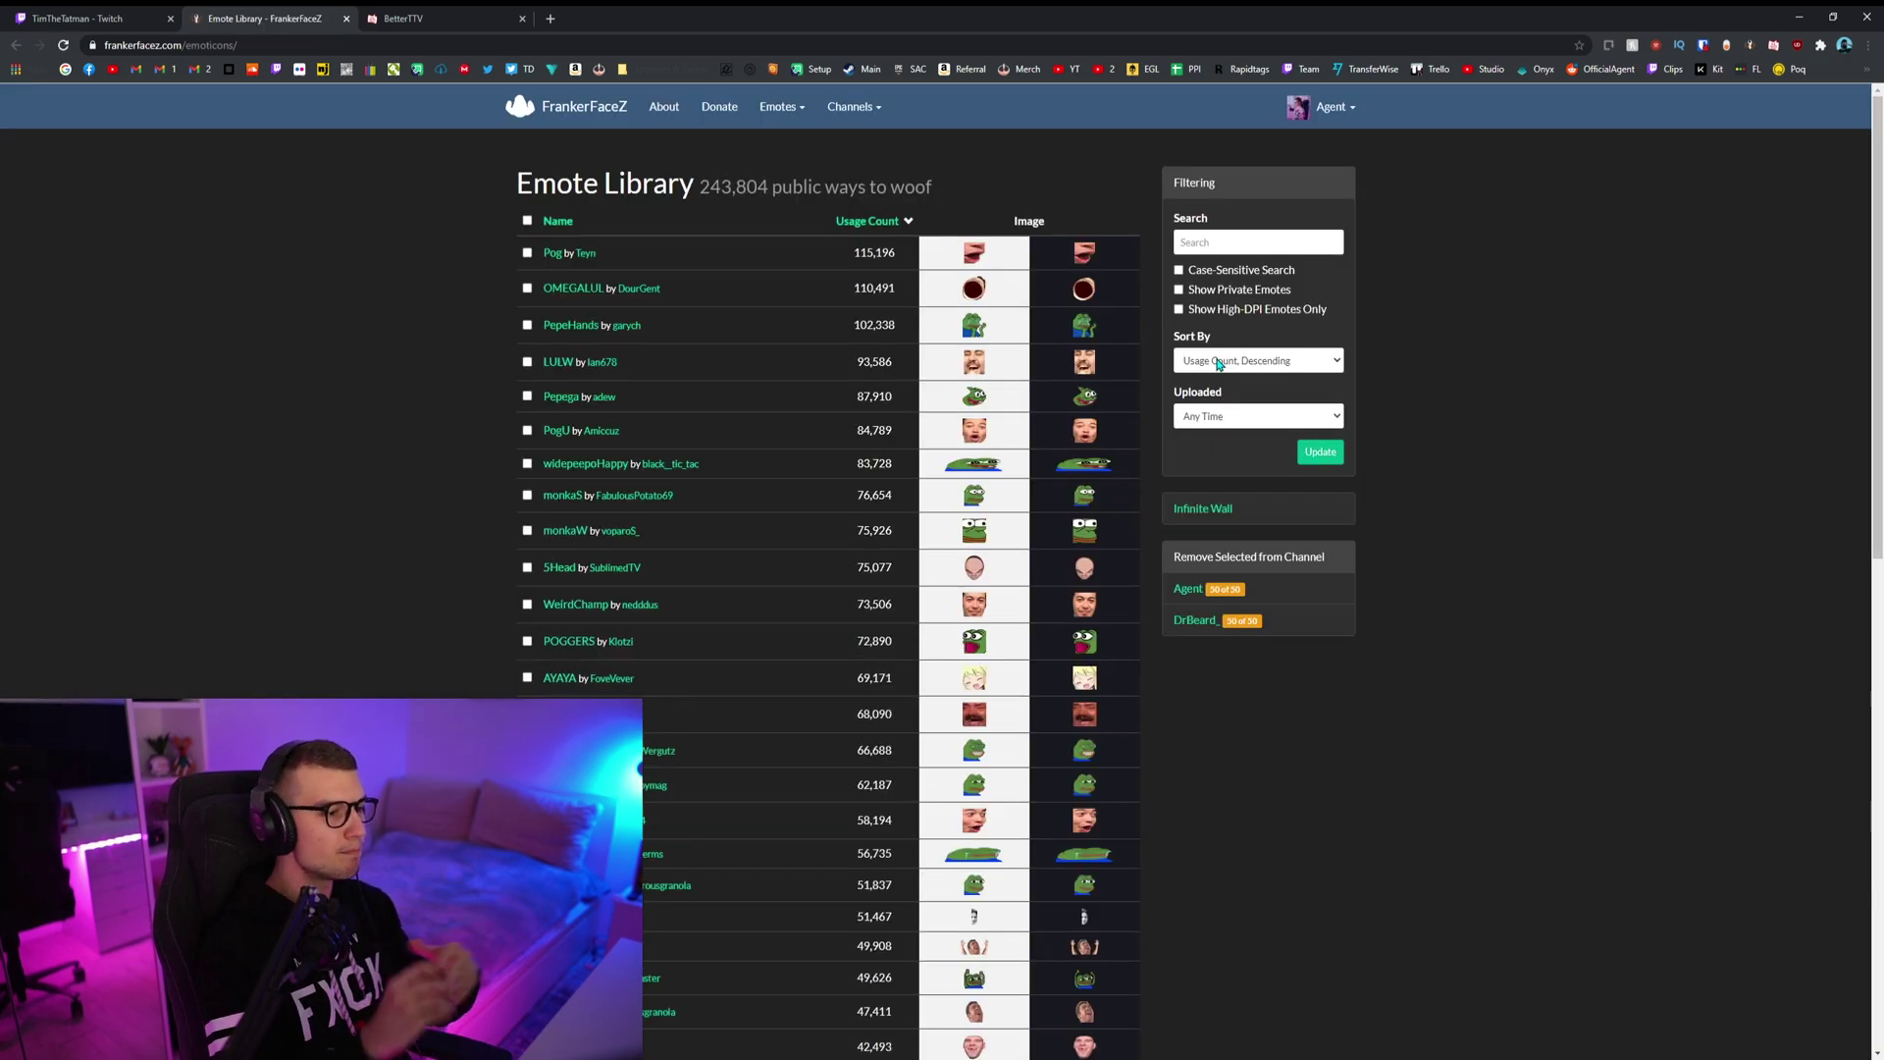
scroll(872, 530, down, 5)
scroll(872, 530, up, 5)
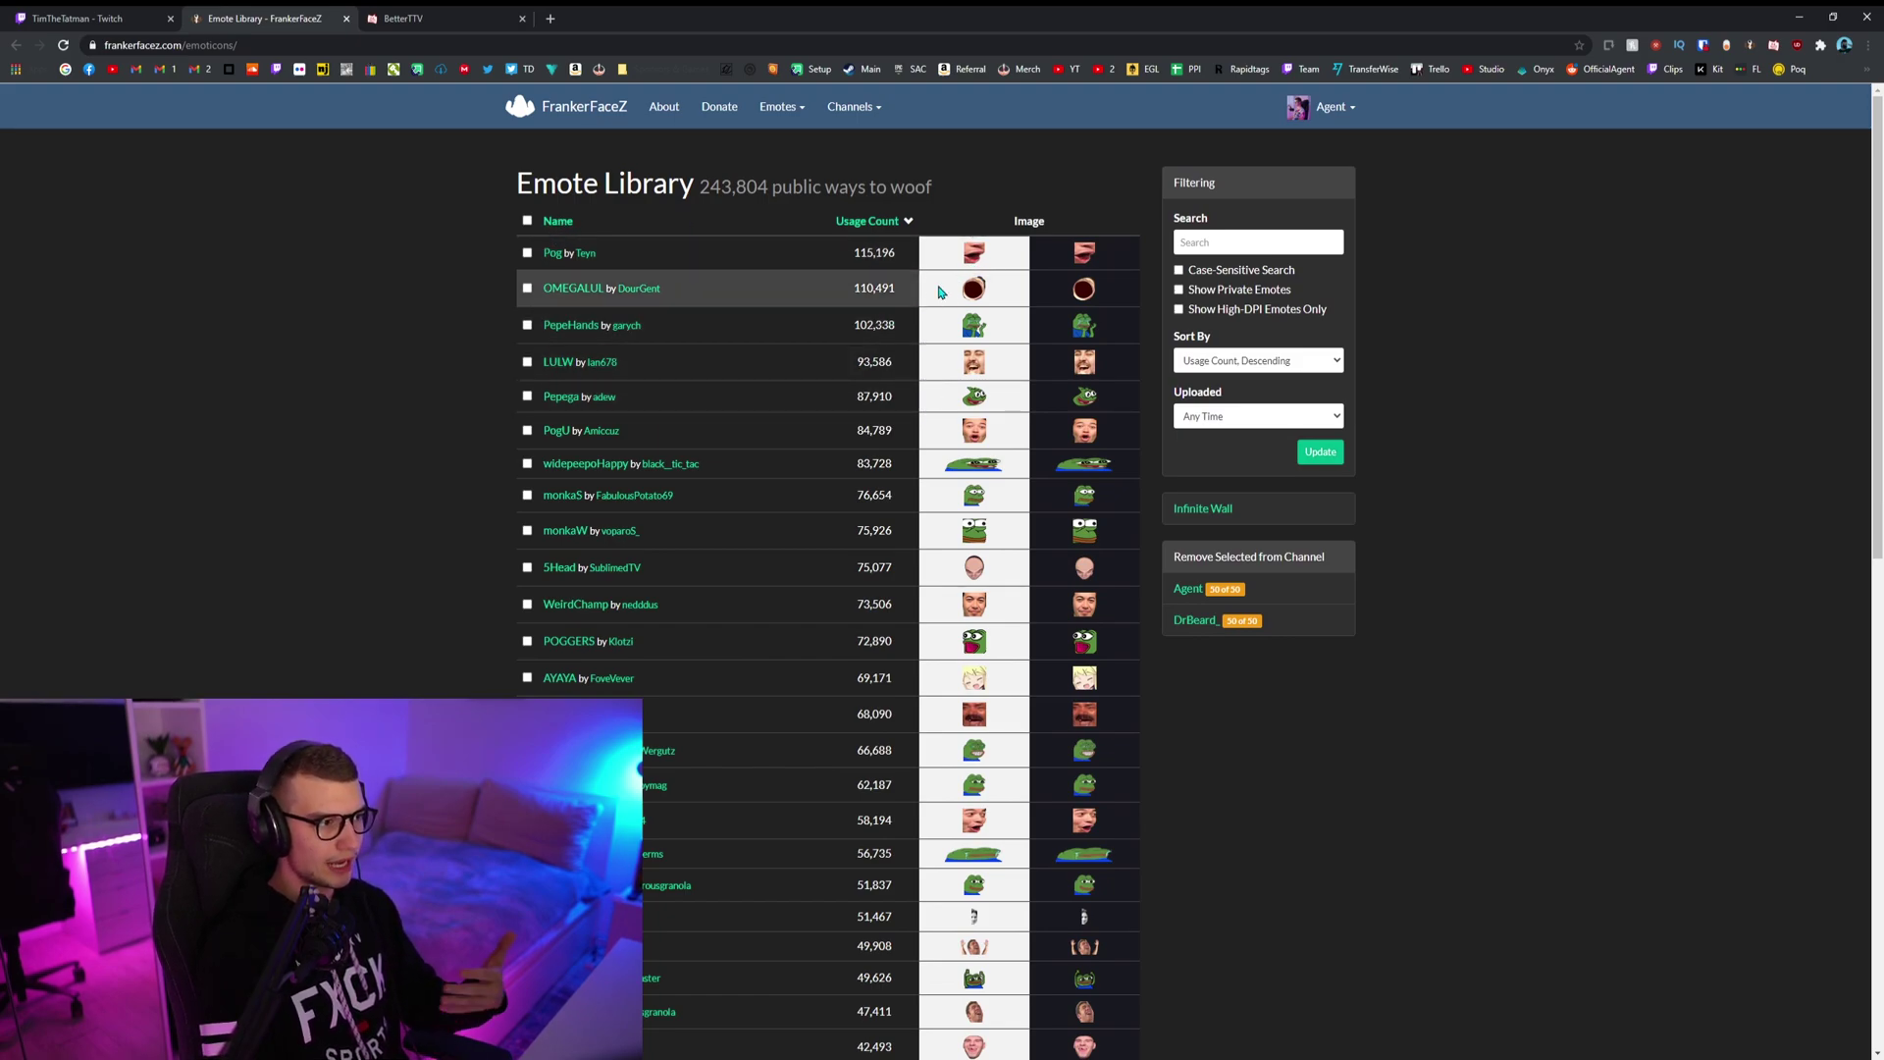
click(889, 254)
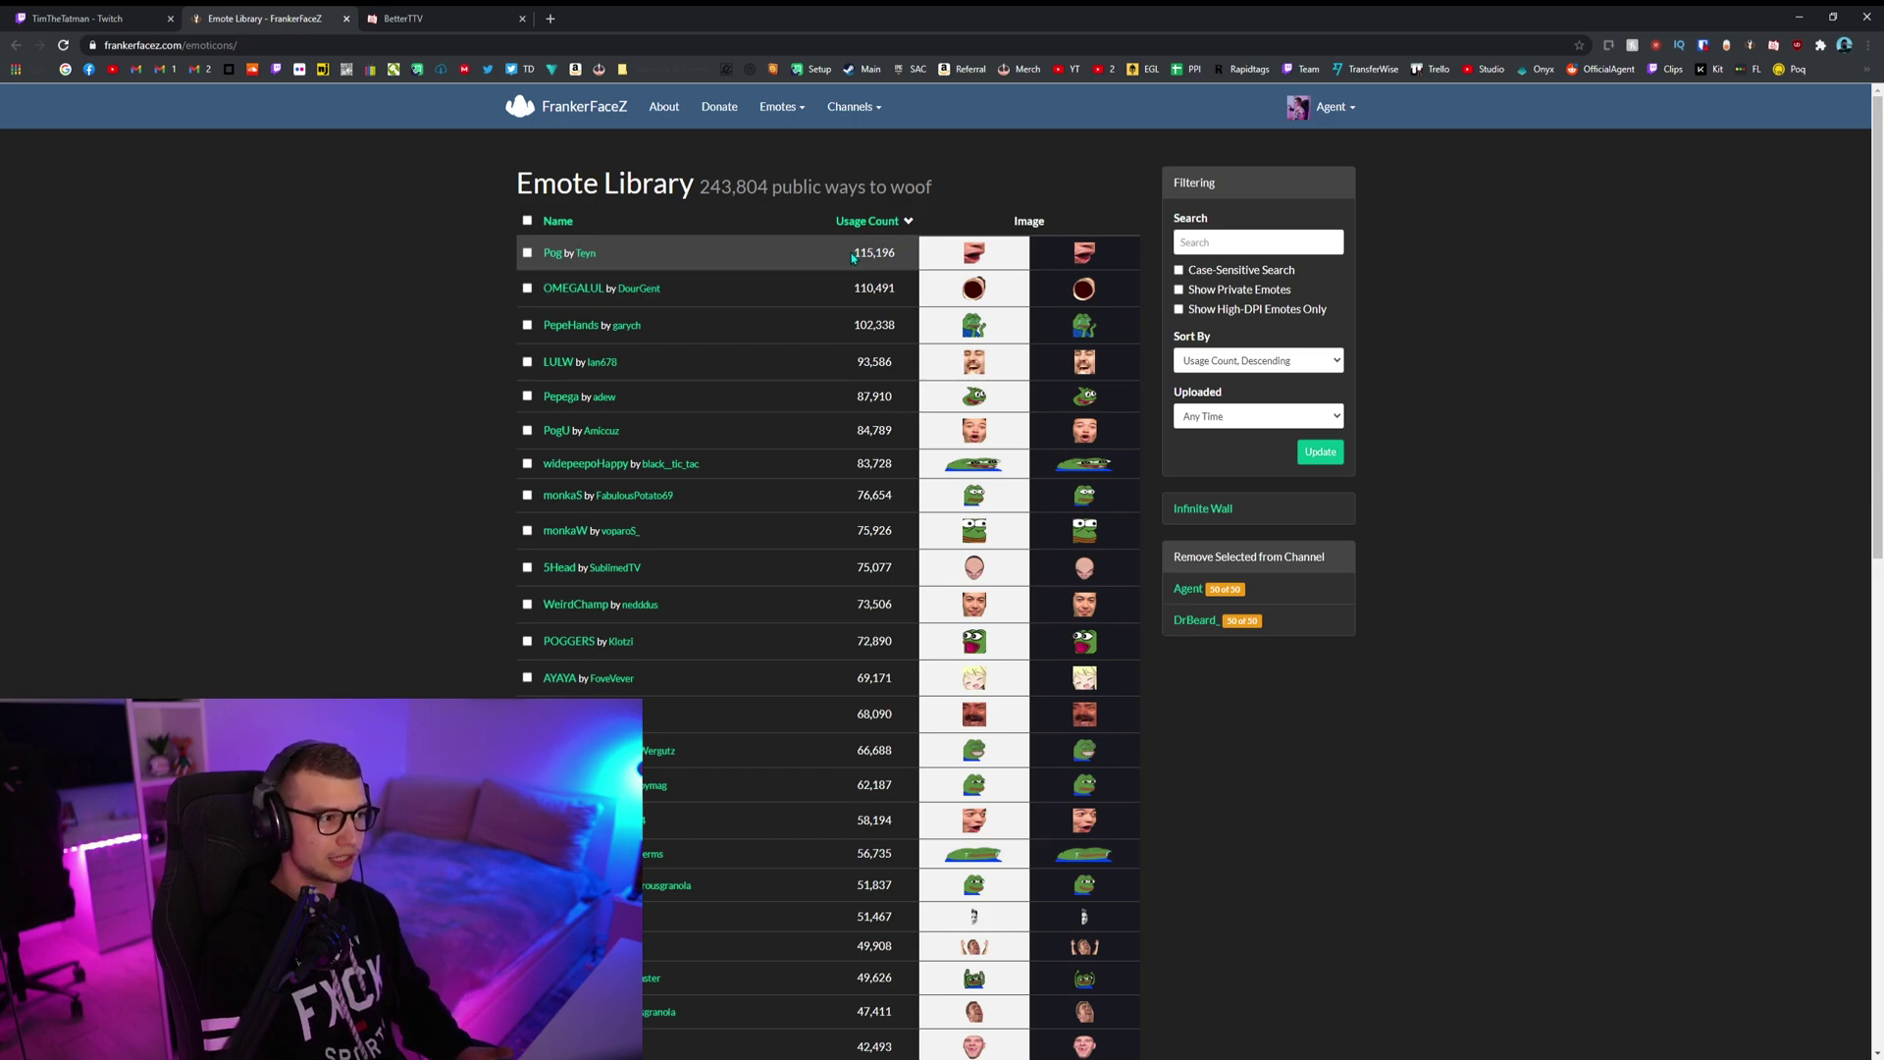
scroll(942, 324, down, 1)
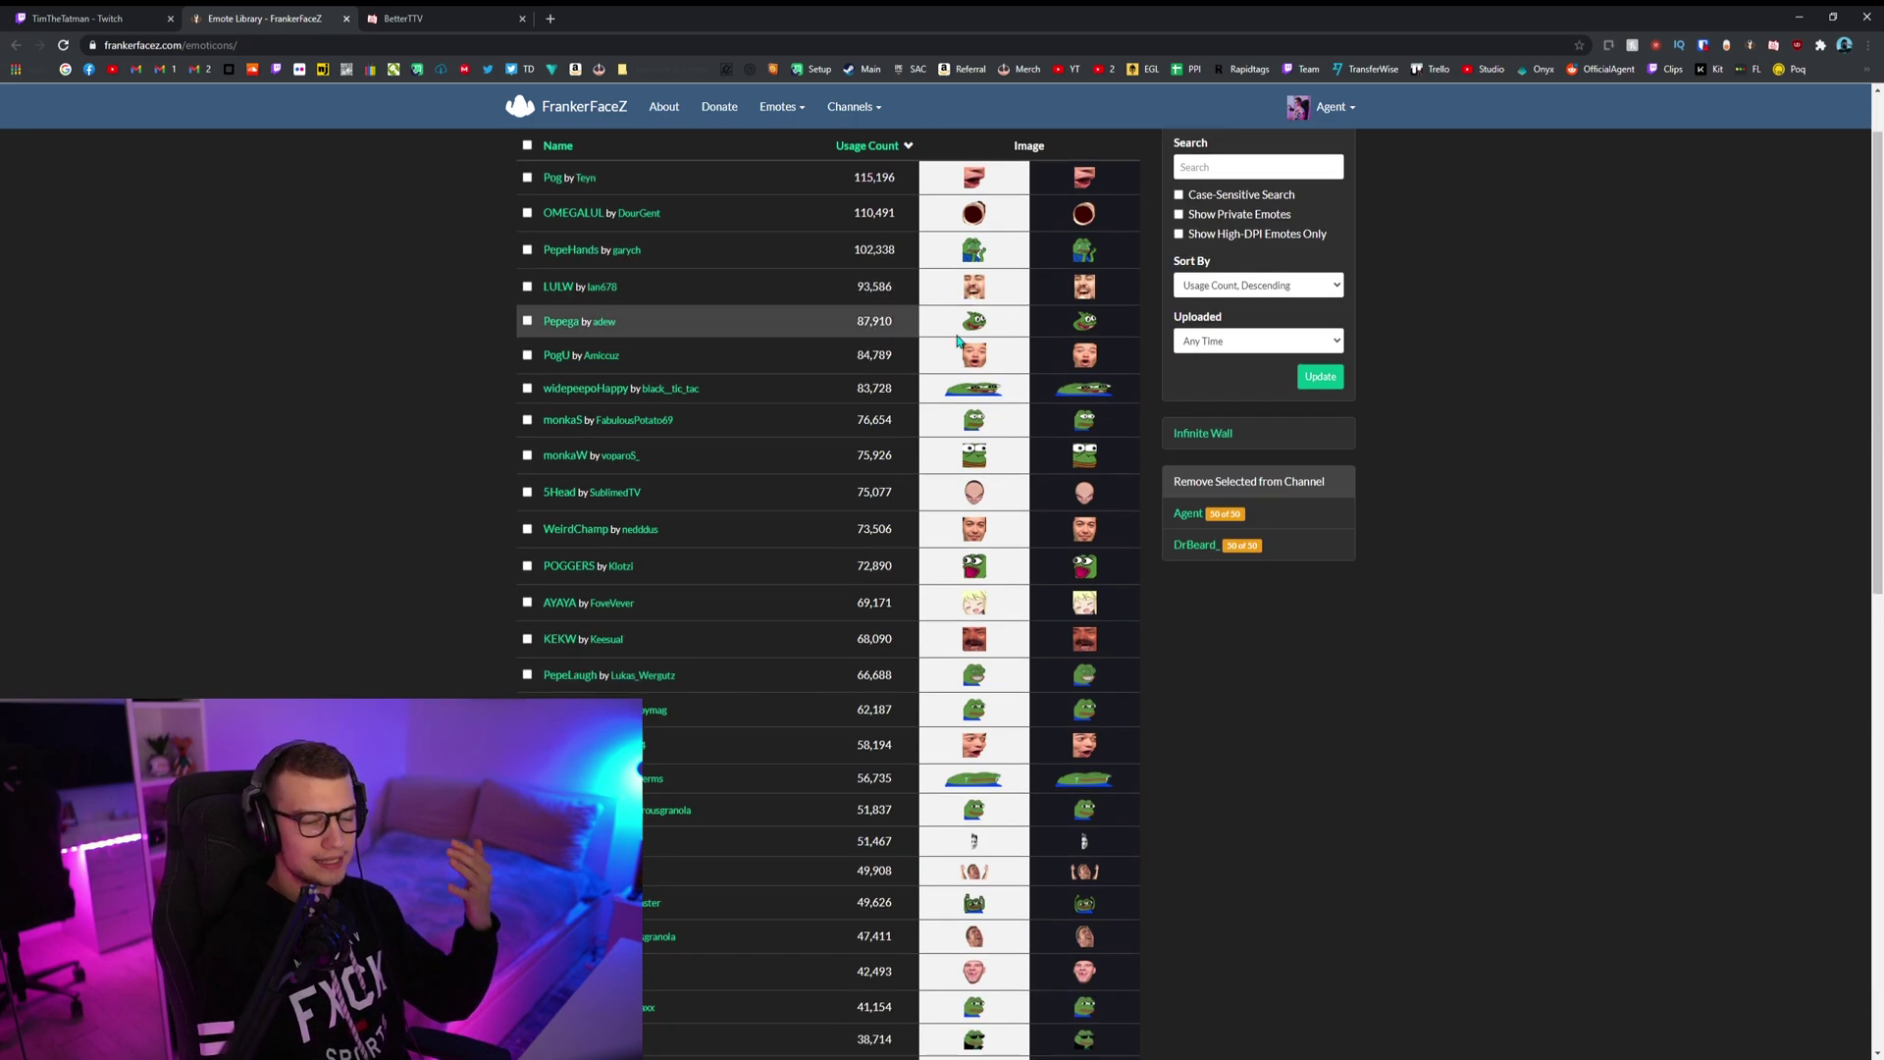
scroll(931, 568, up, 1)
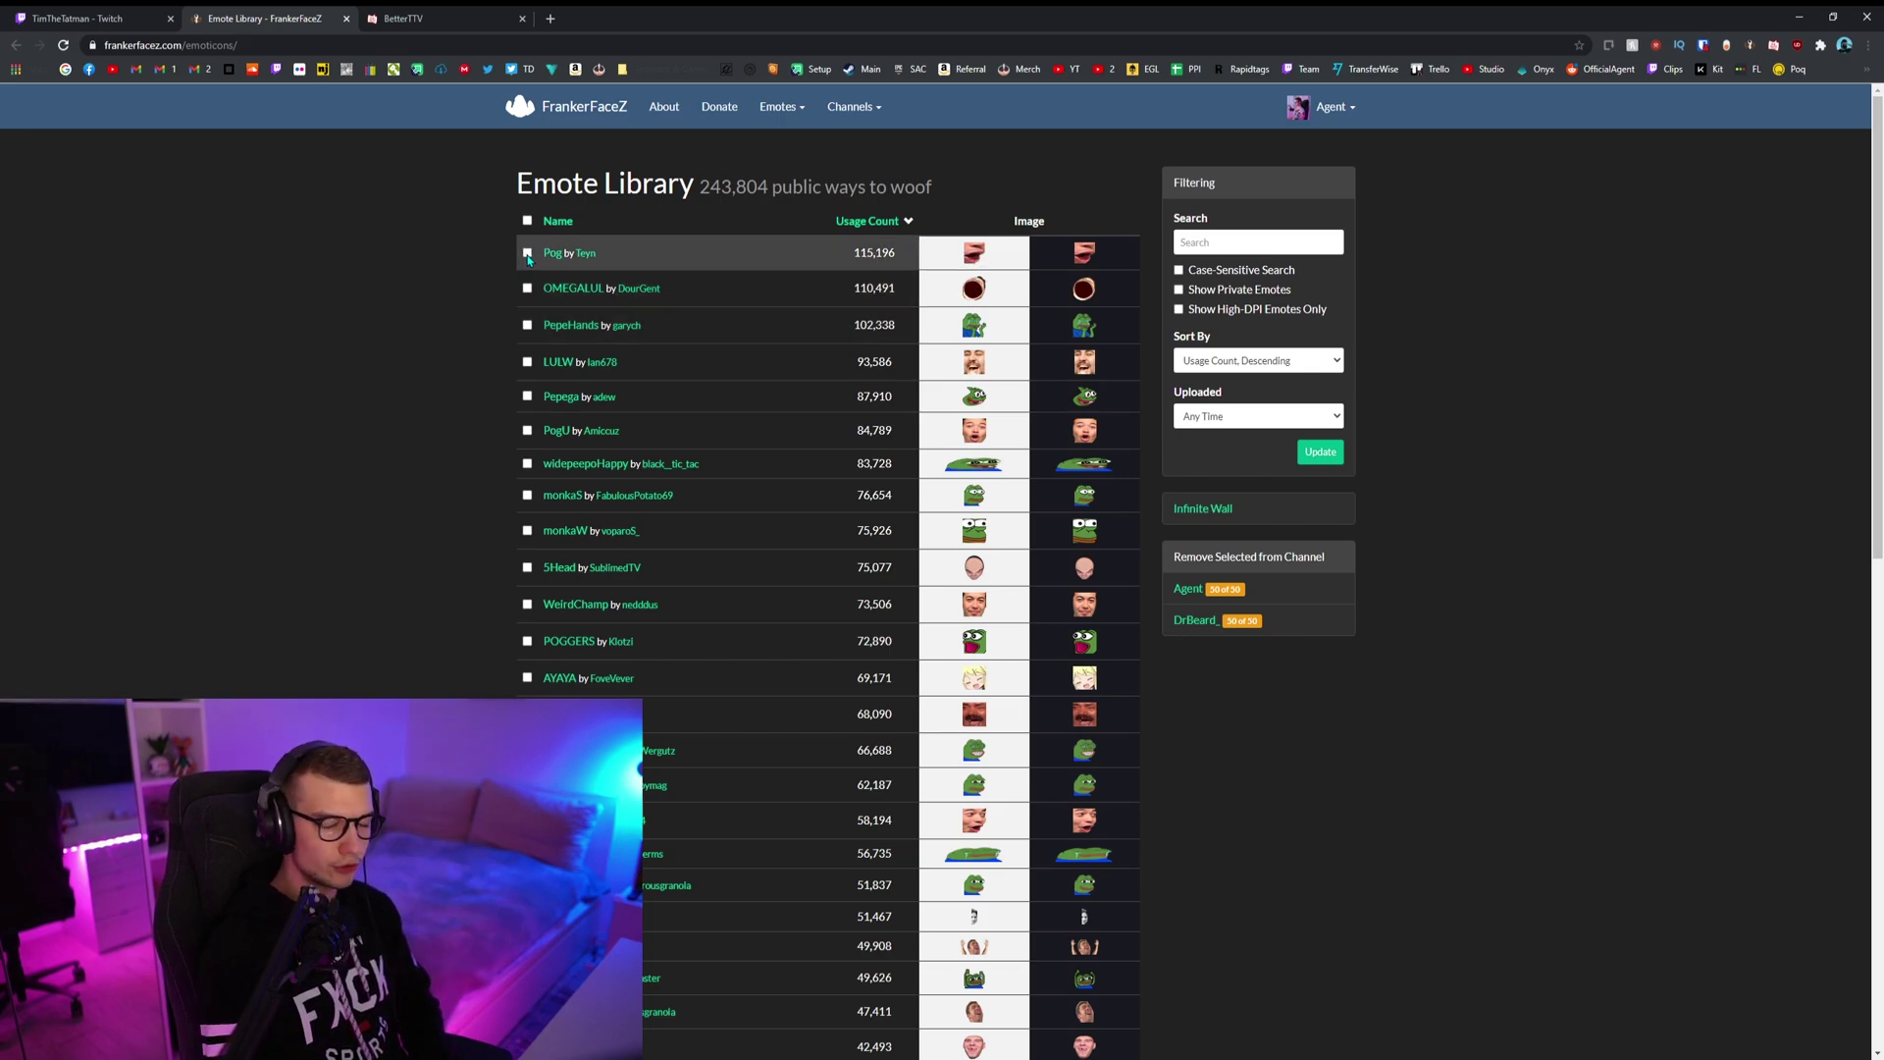
Tick the Pog, OMEGALUL, PepeHands and LULW emotes
click(527, 253)
click(527, 288)
click(527, 325)
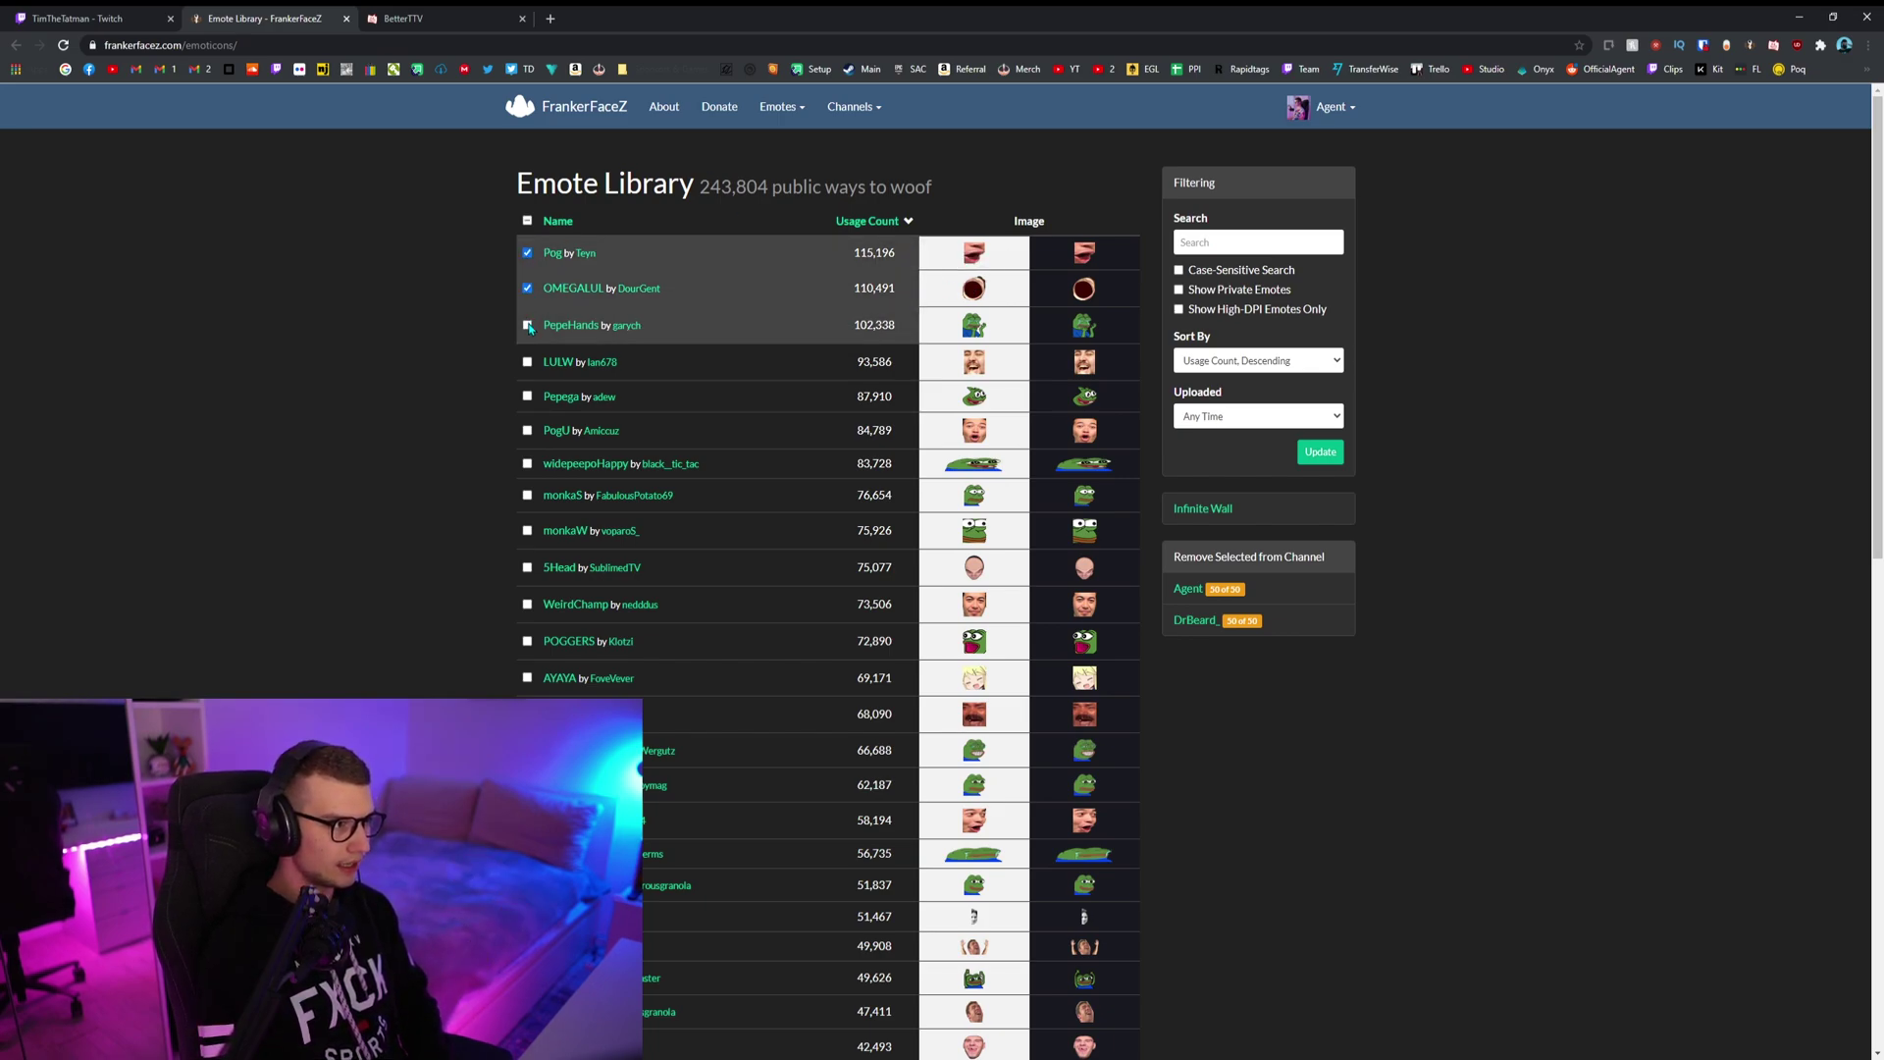
click(527, 363)
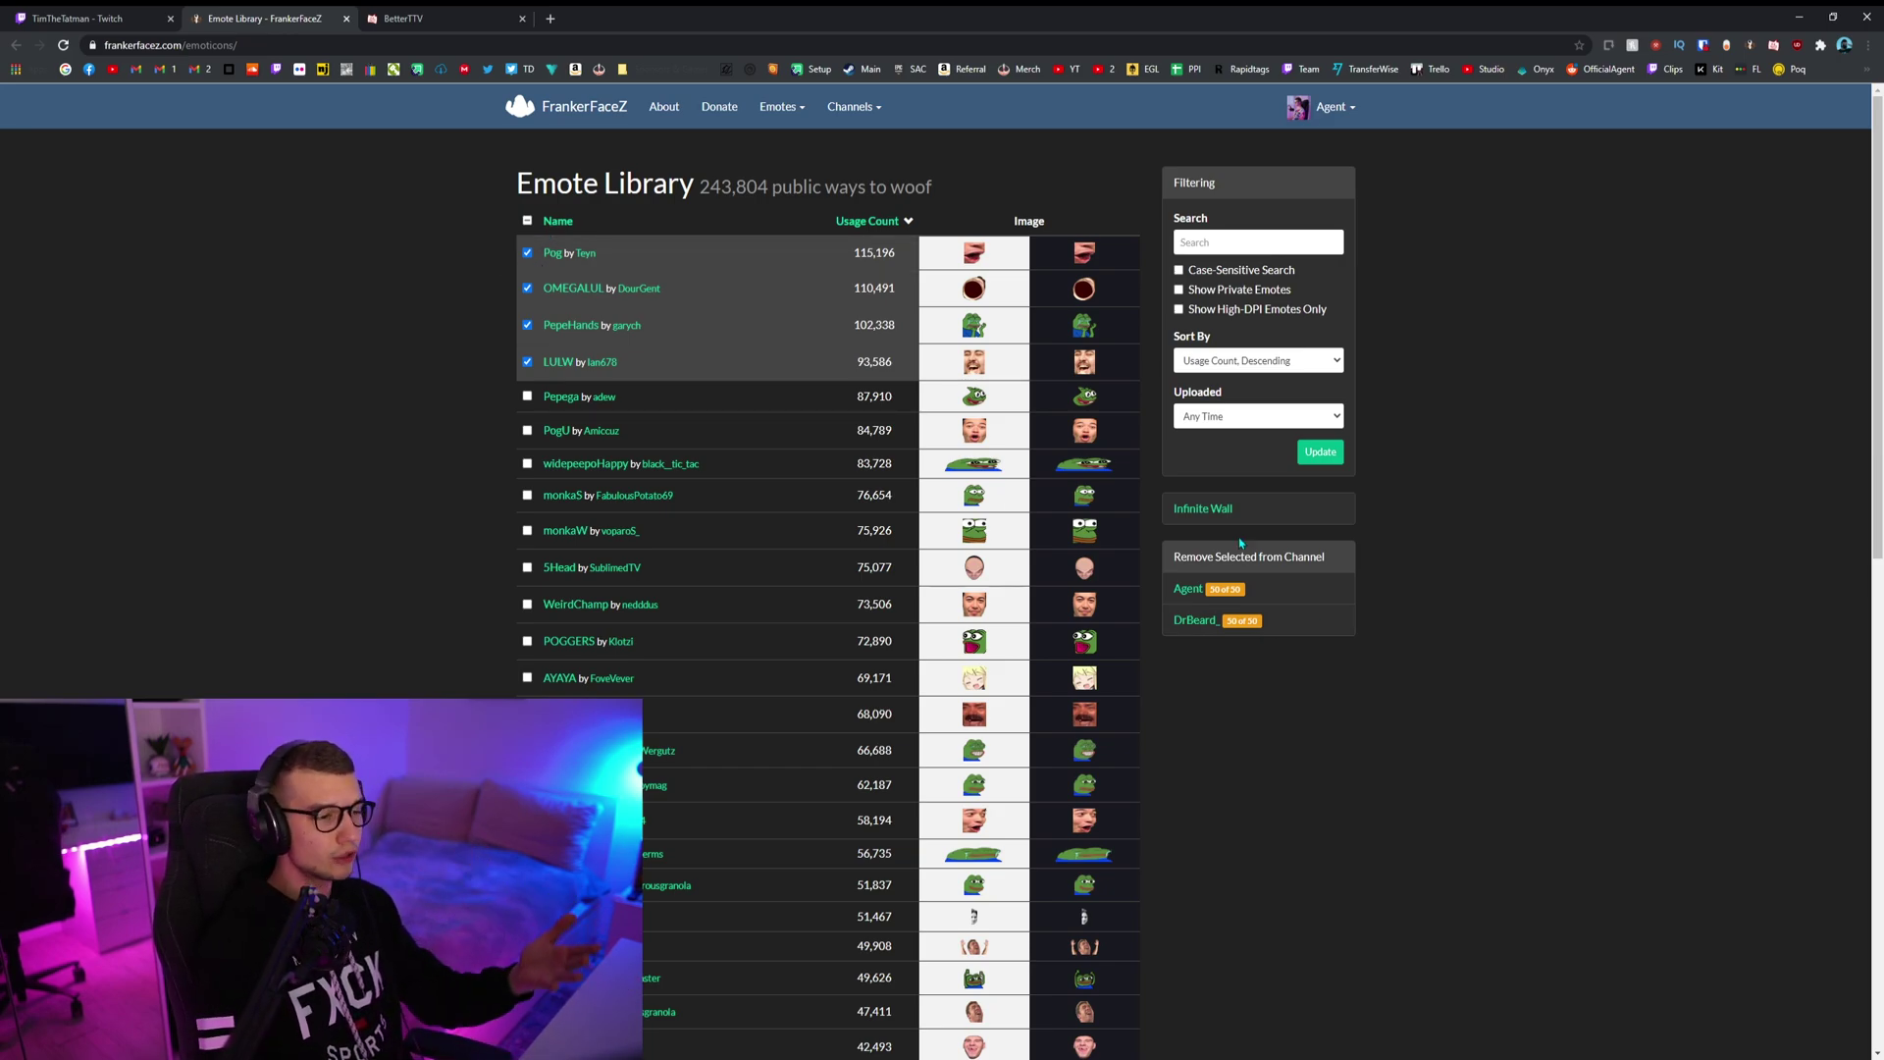
Open the BetterTTV emotes dashboard showing the 15/15 shared emotes
click(477, 17)
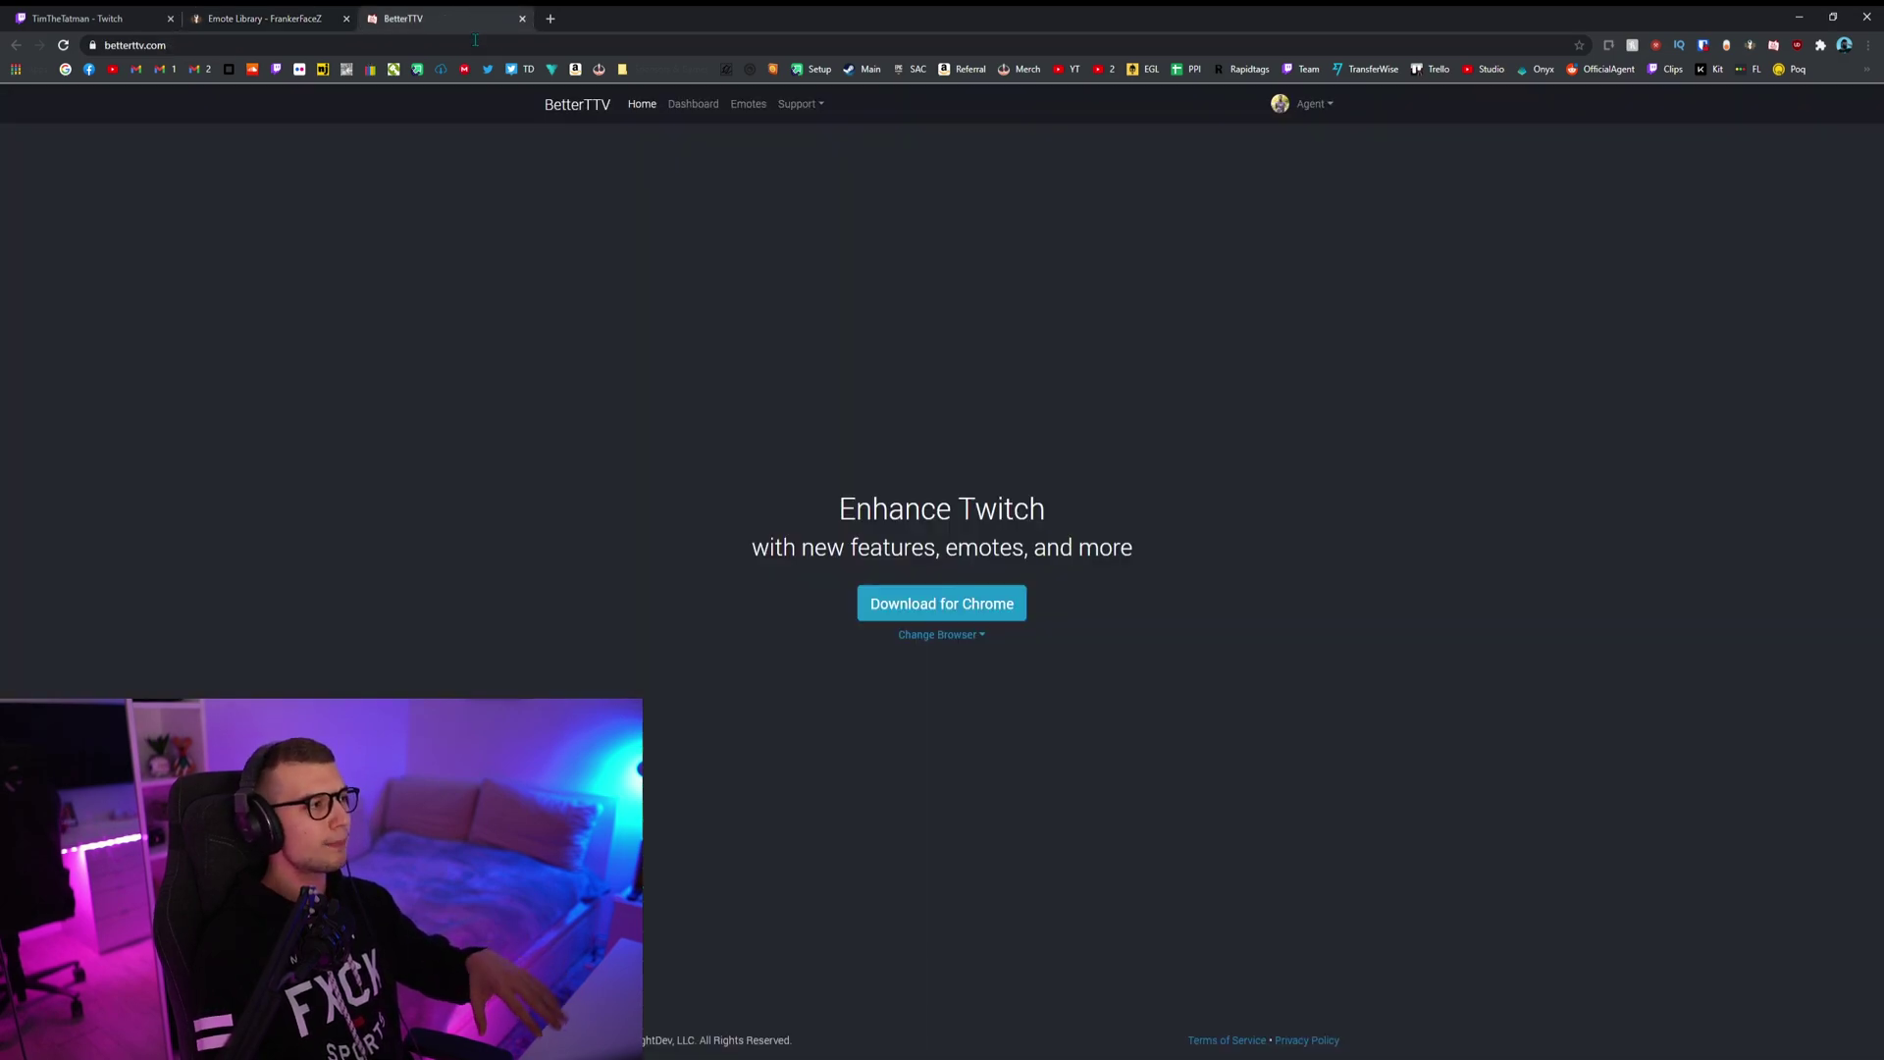
click(695, 108)
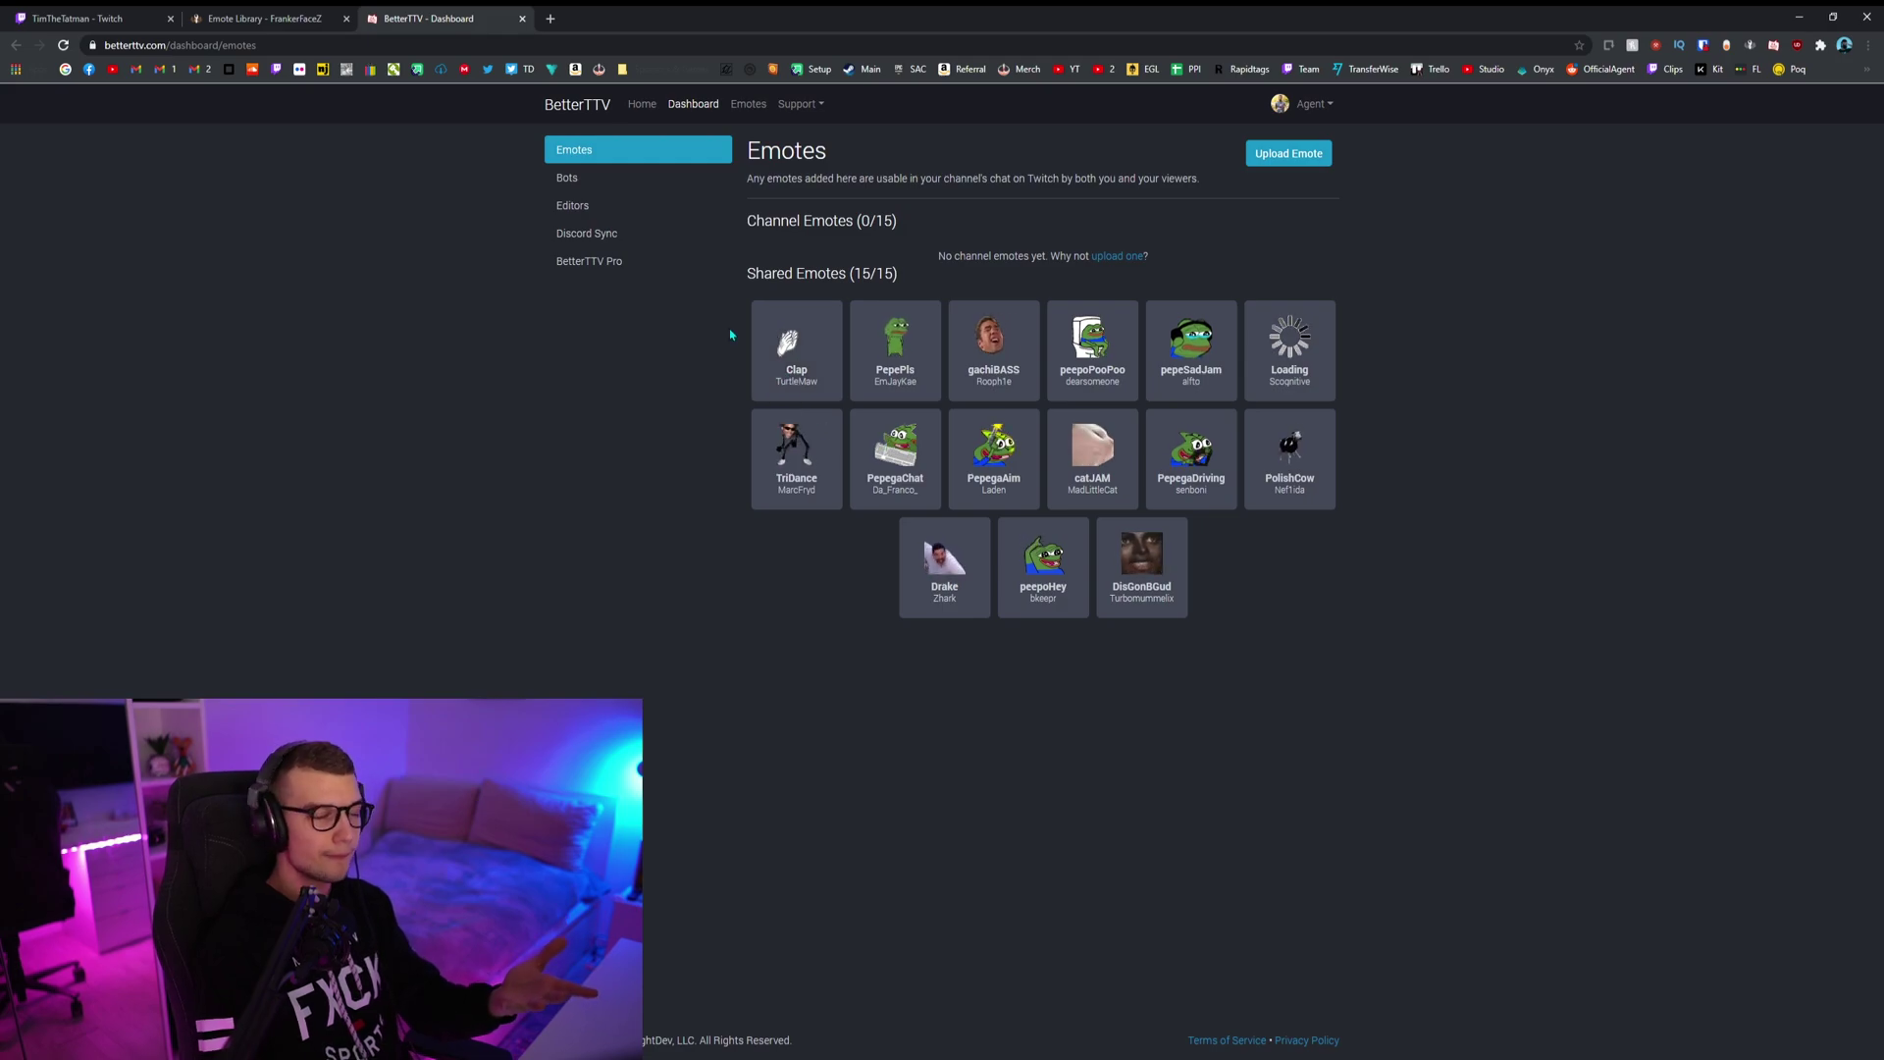
click(324, 17)
click(446, 19)
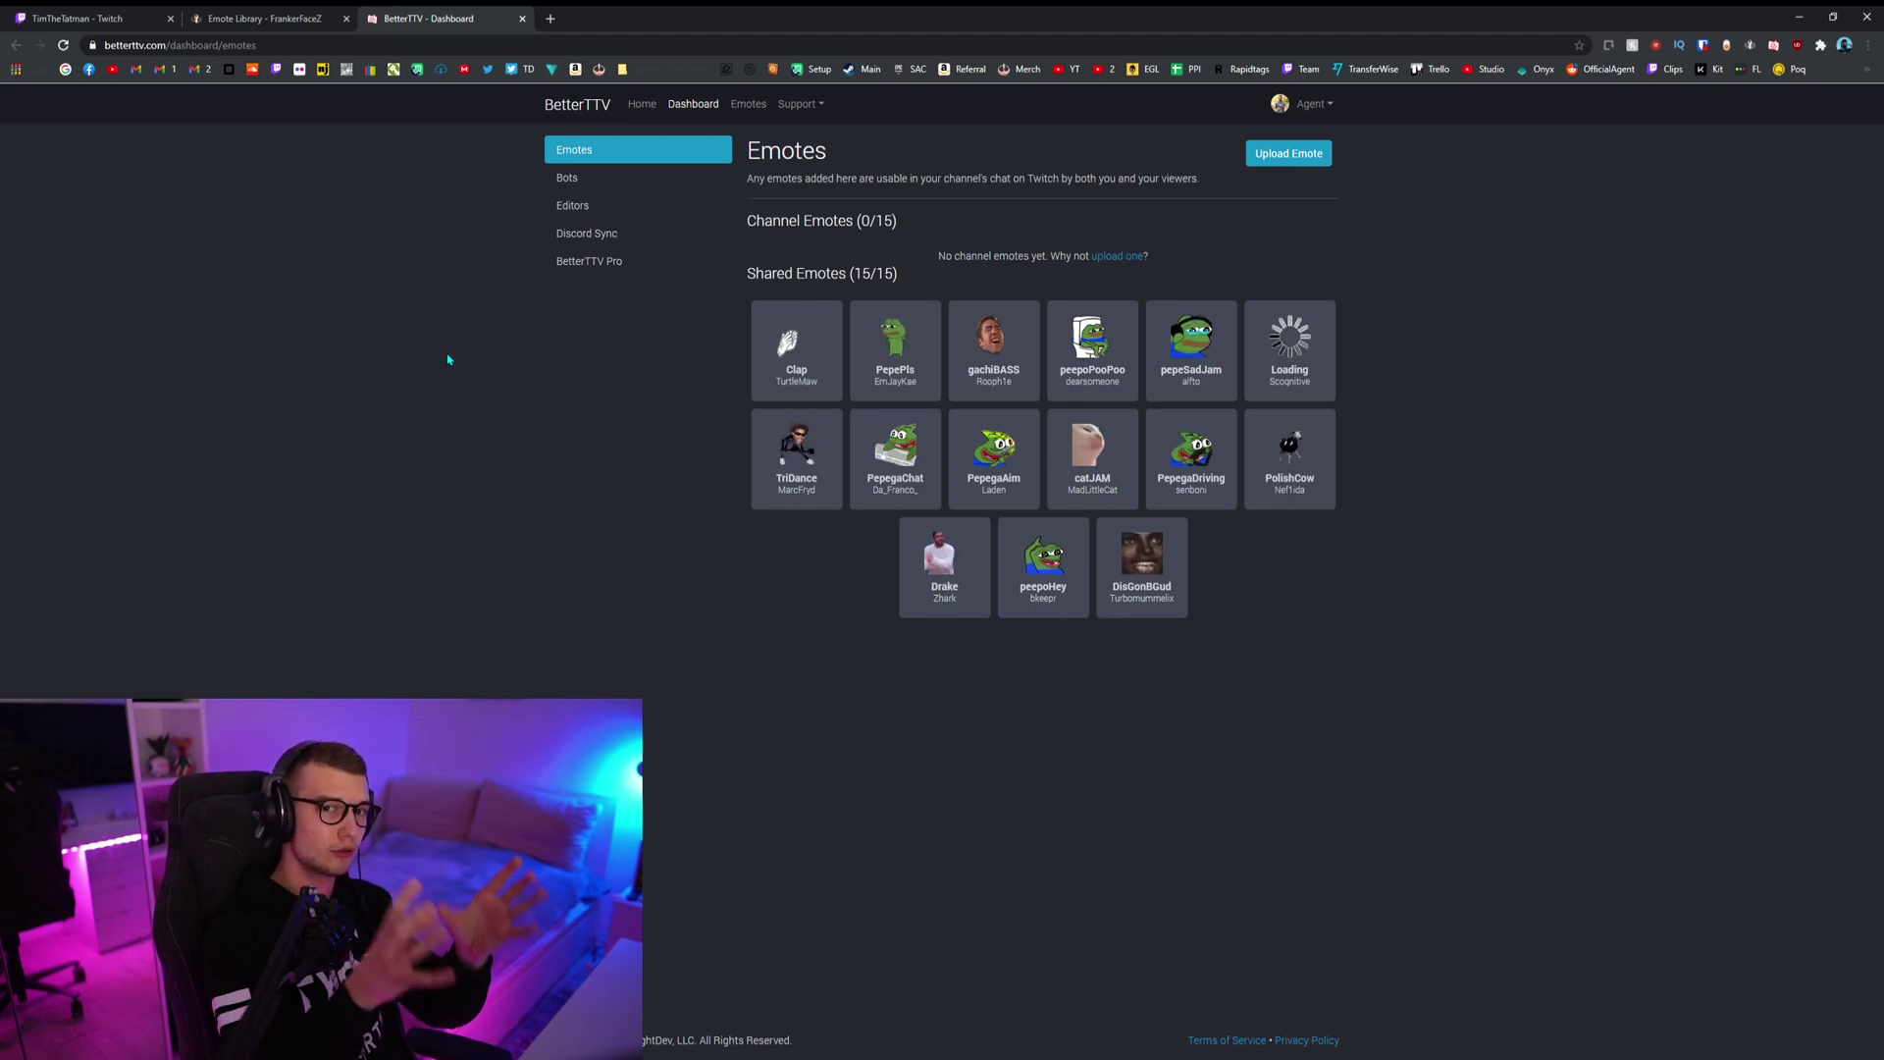
View monkaS from BetterTTV's top emotes, return to the dashboard, then the FFZ Emote Library
click(748, 105)
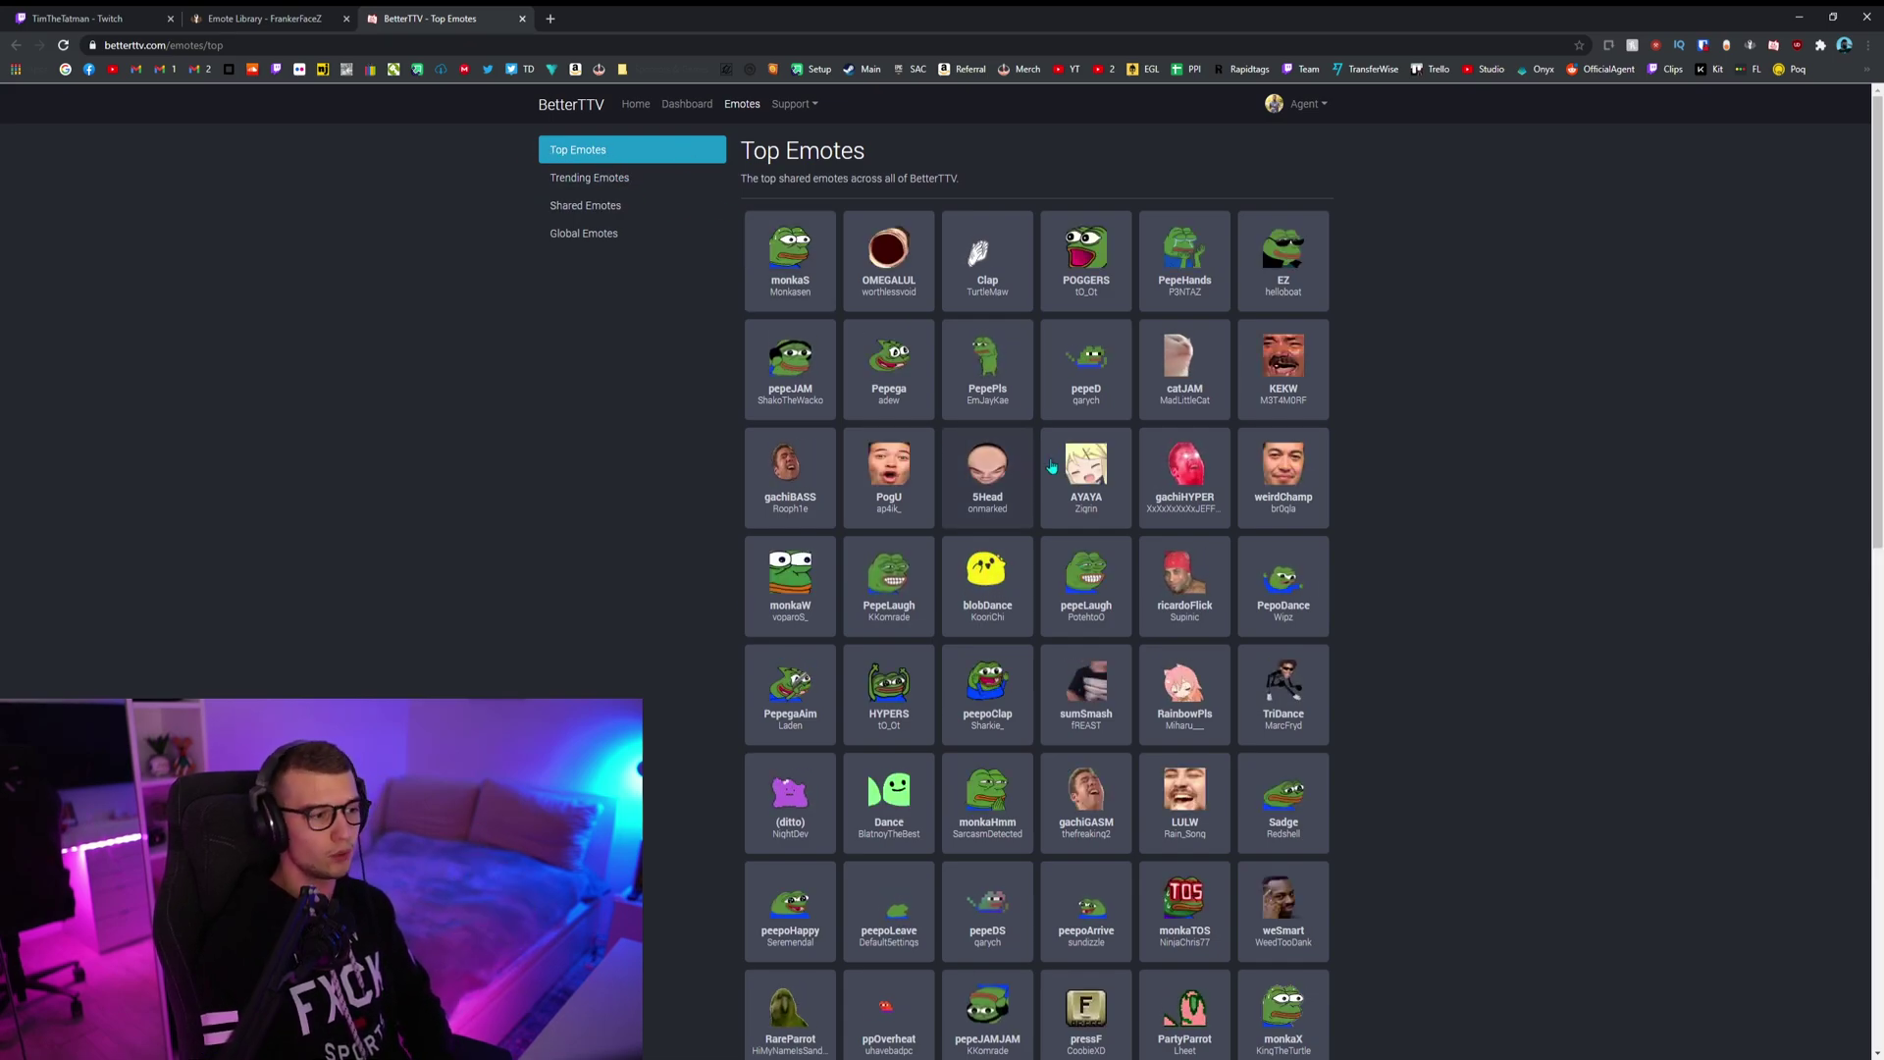
click(798, 254)
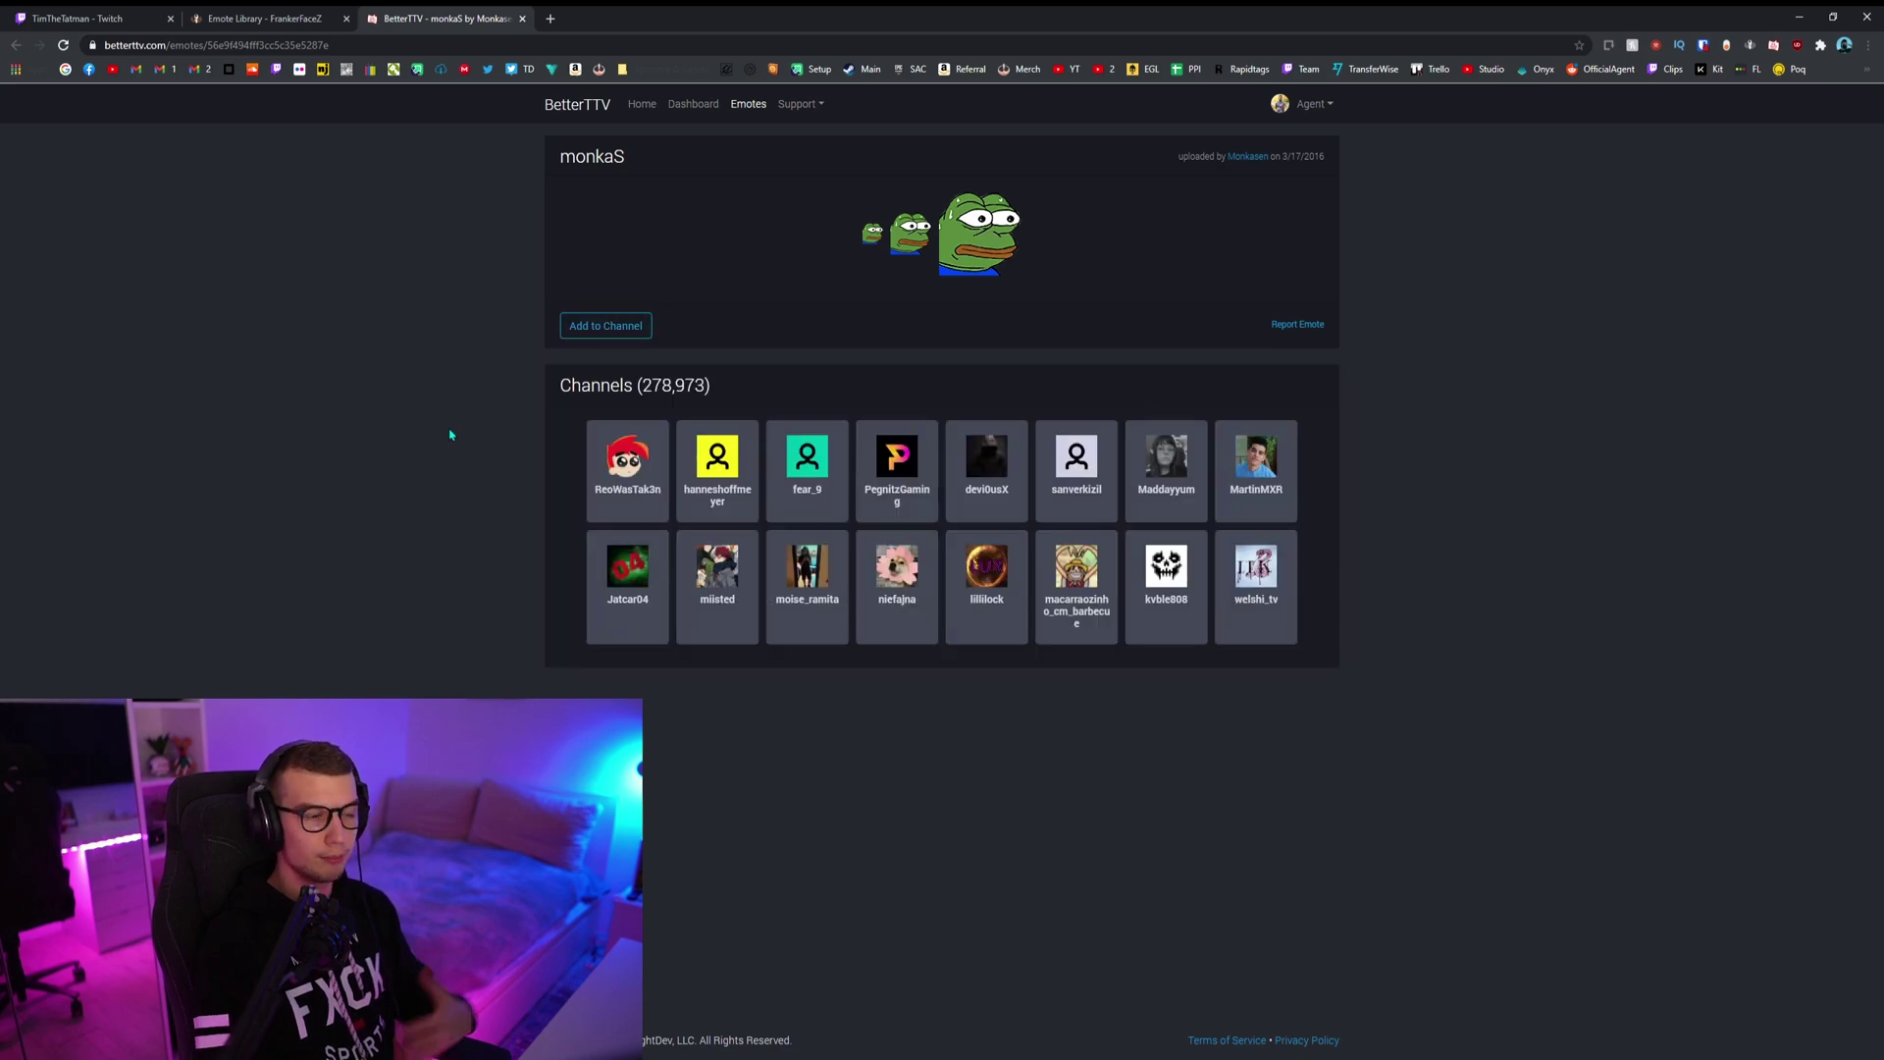
key(alt+Left)
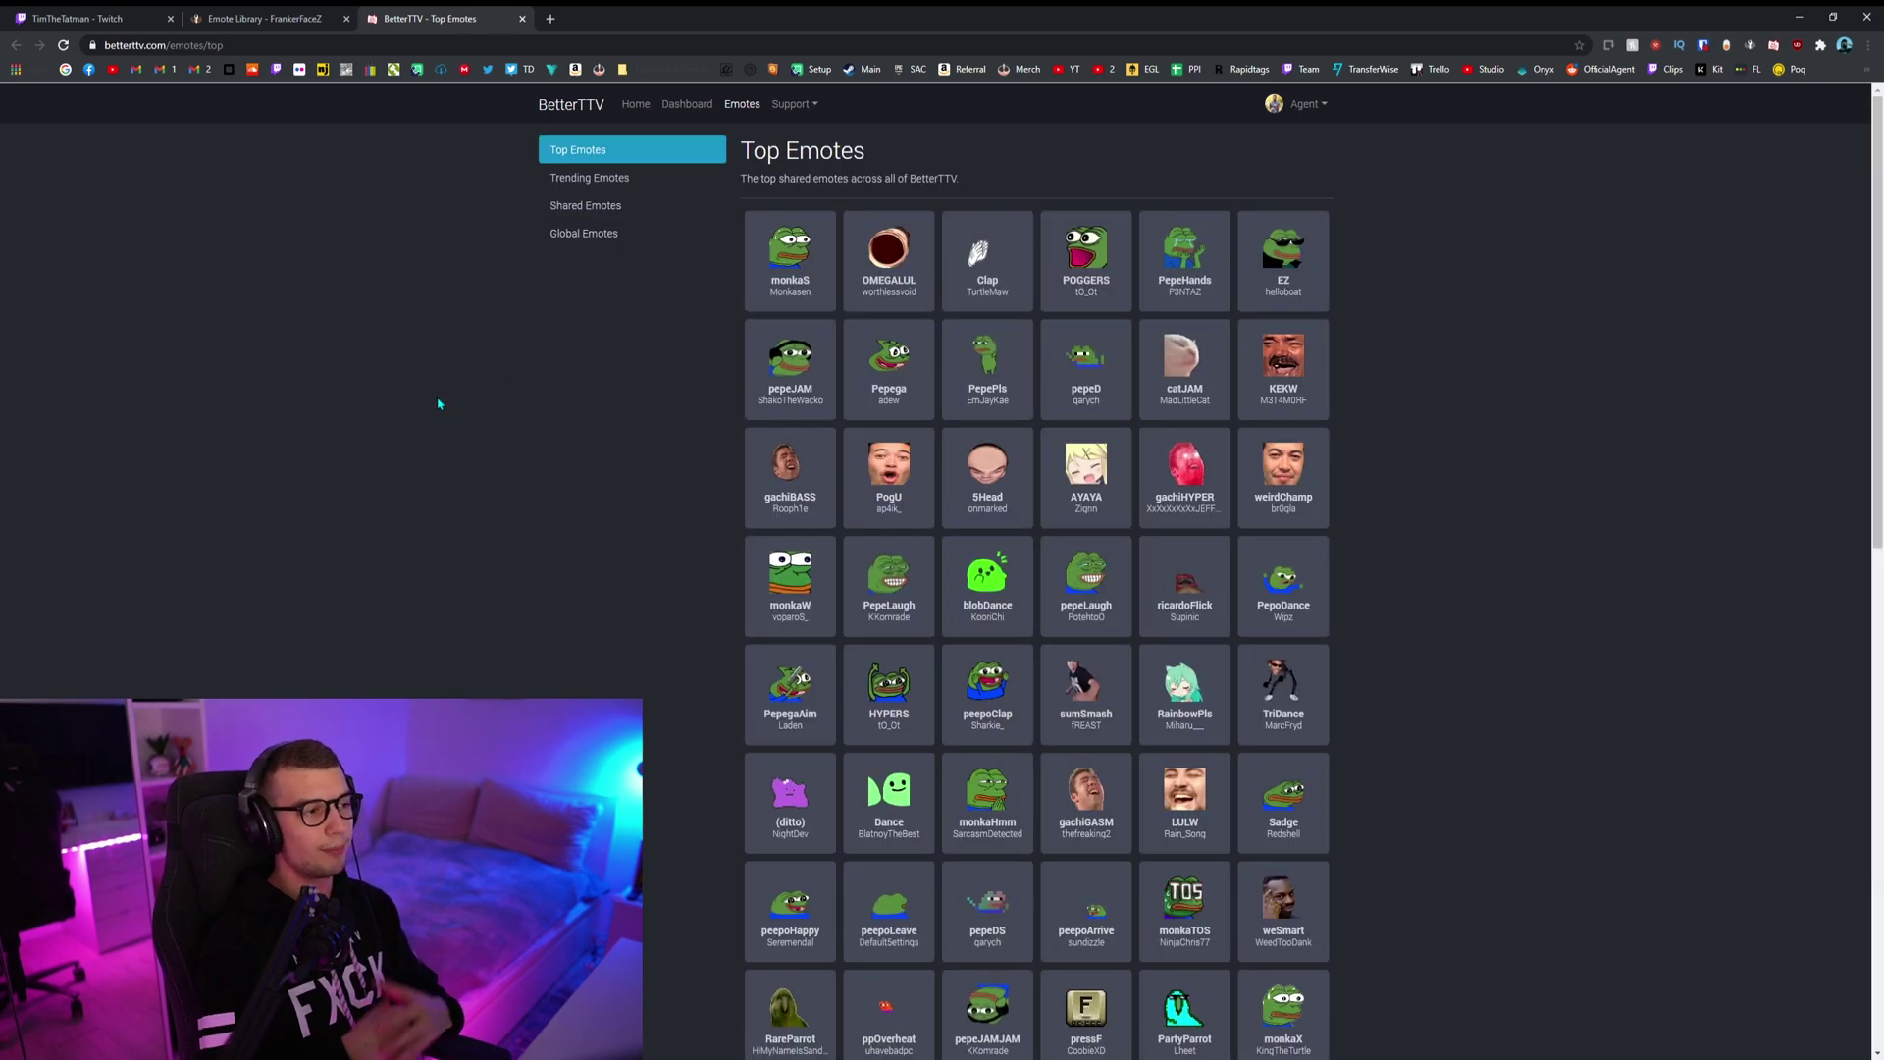
key(alt+Left)
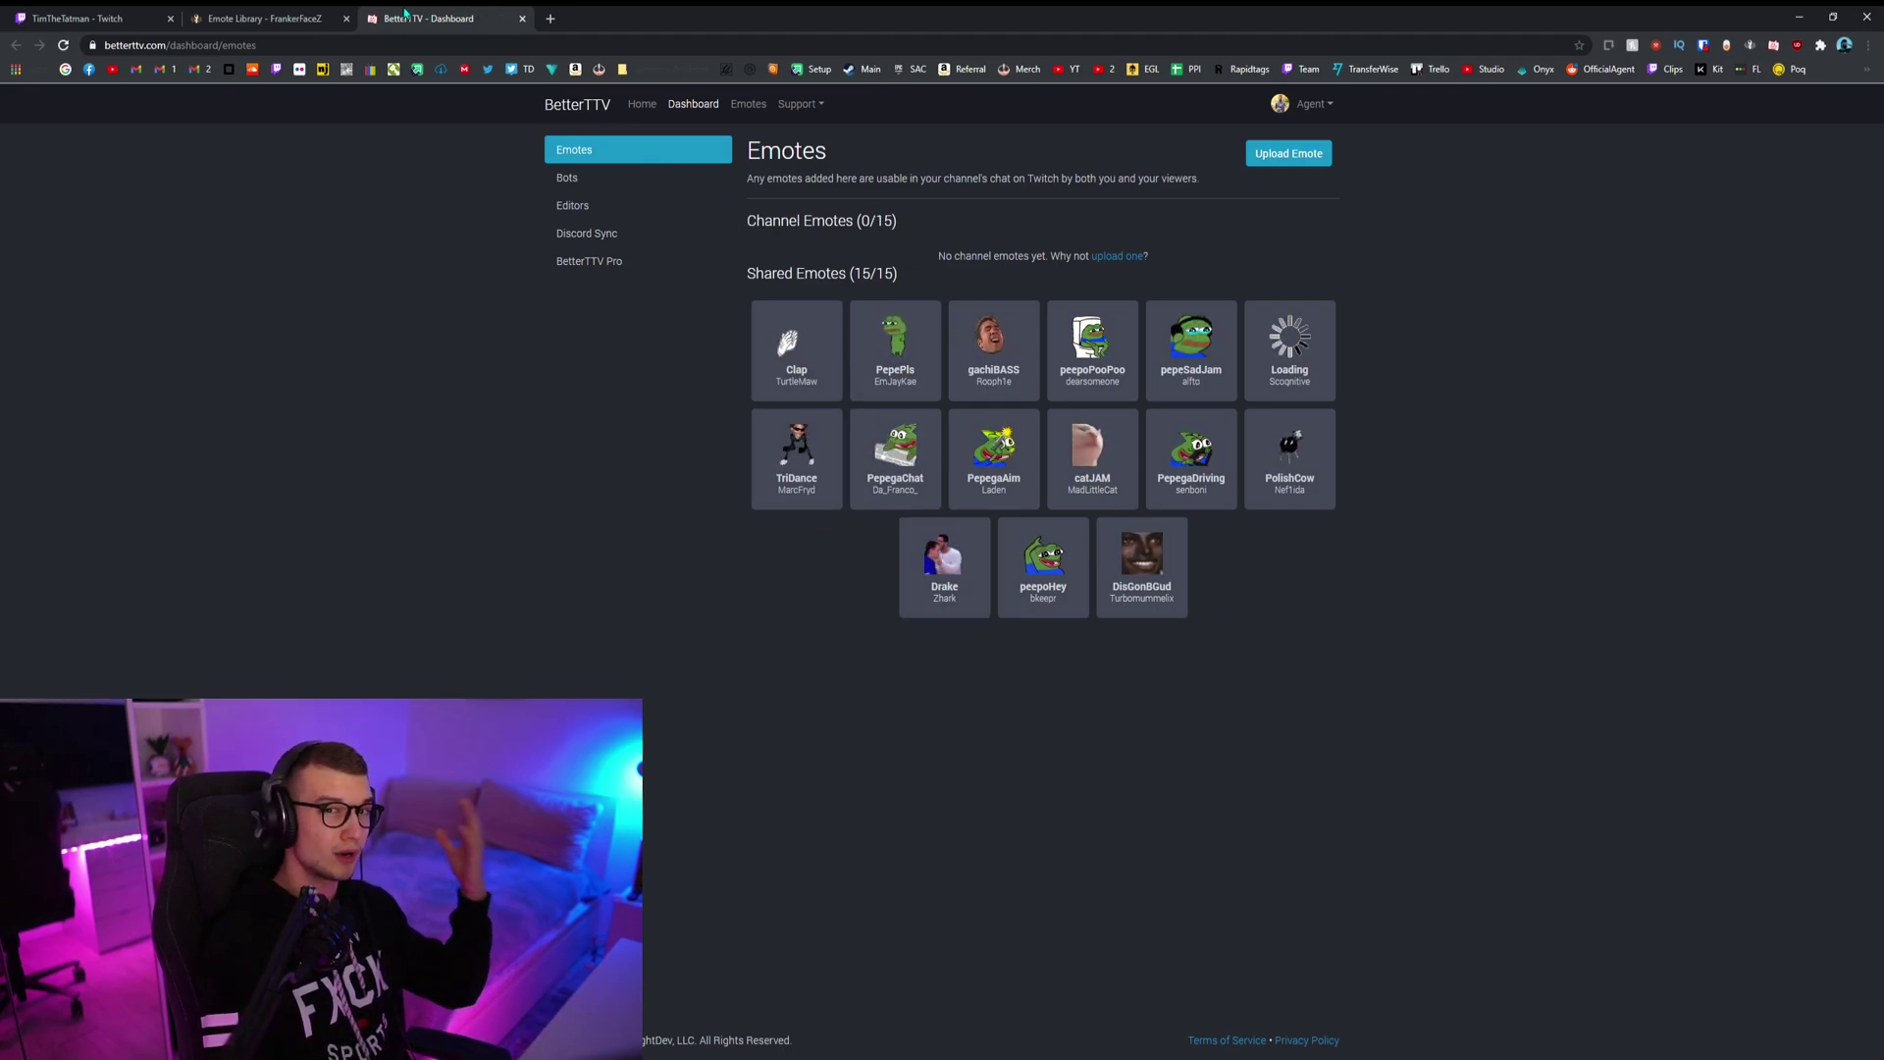
click(292, 16)
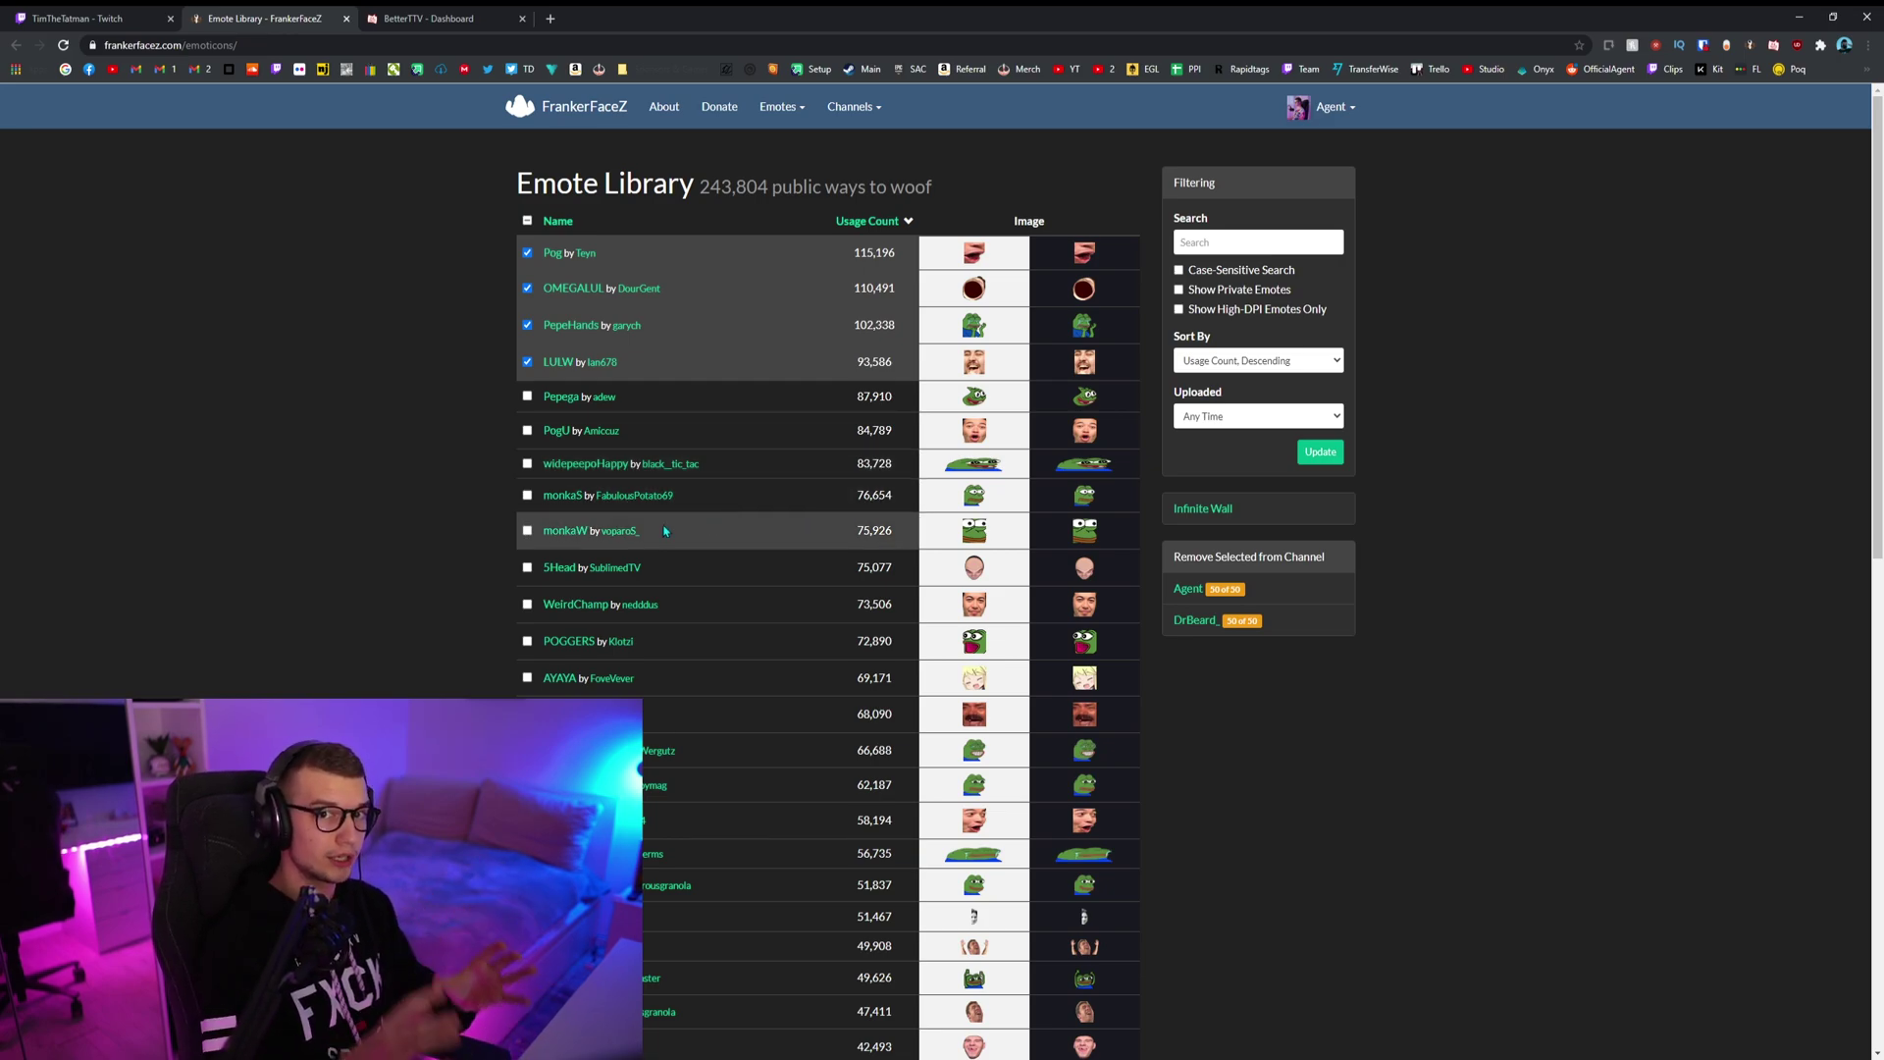
Open the Agent Twitch channel in a new tab and show its non-mod chat settings
middle_click(276, 69)
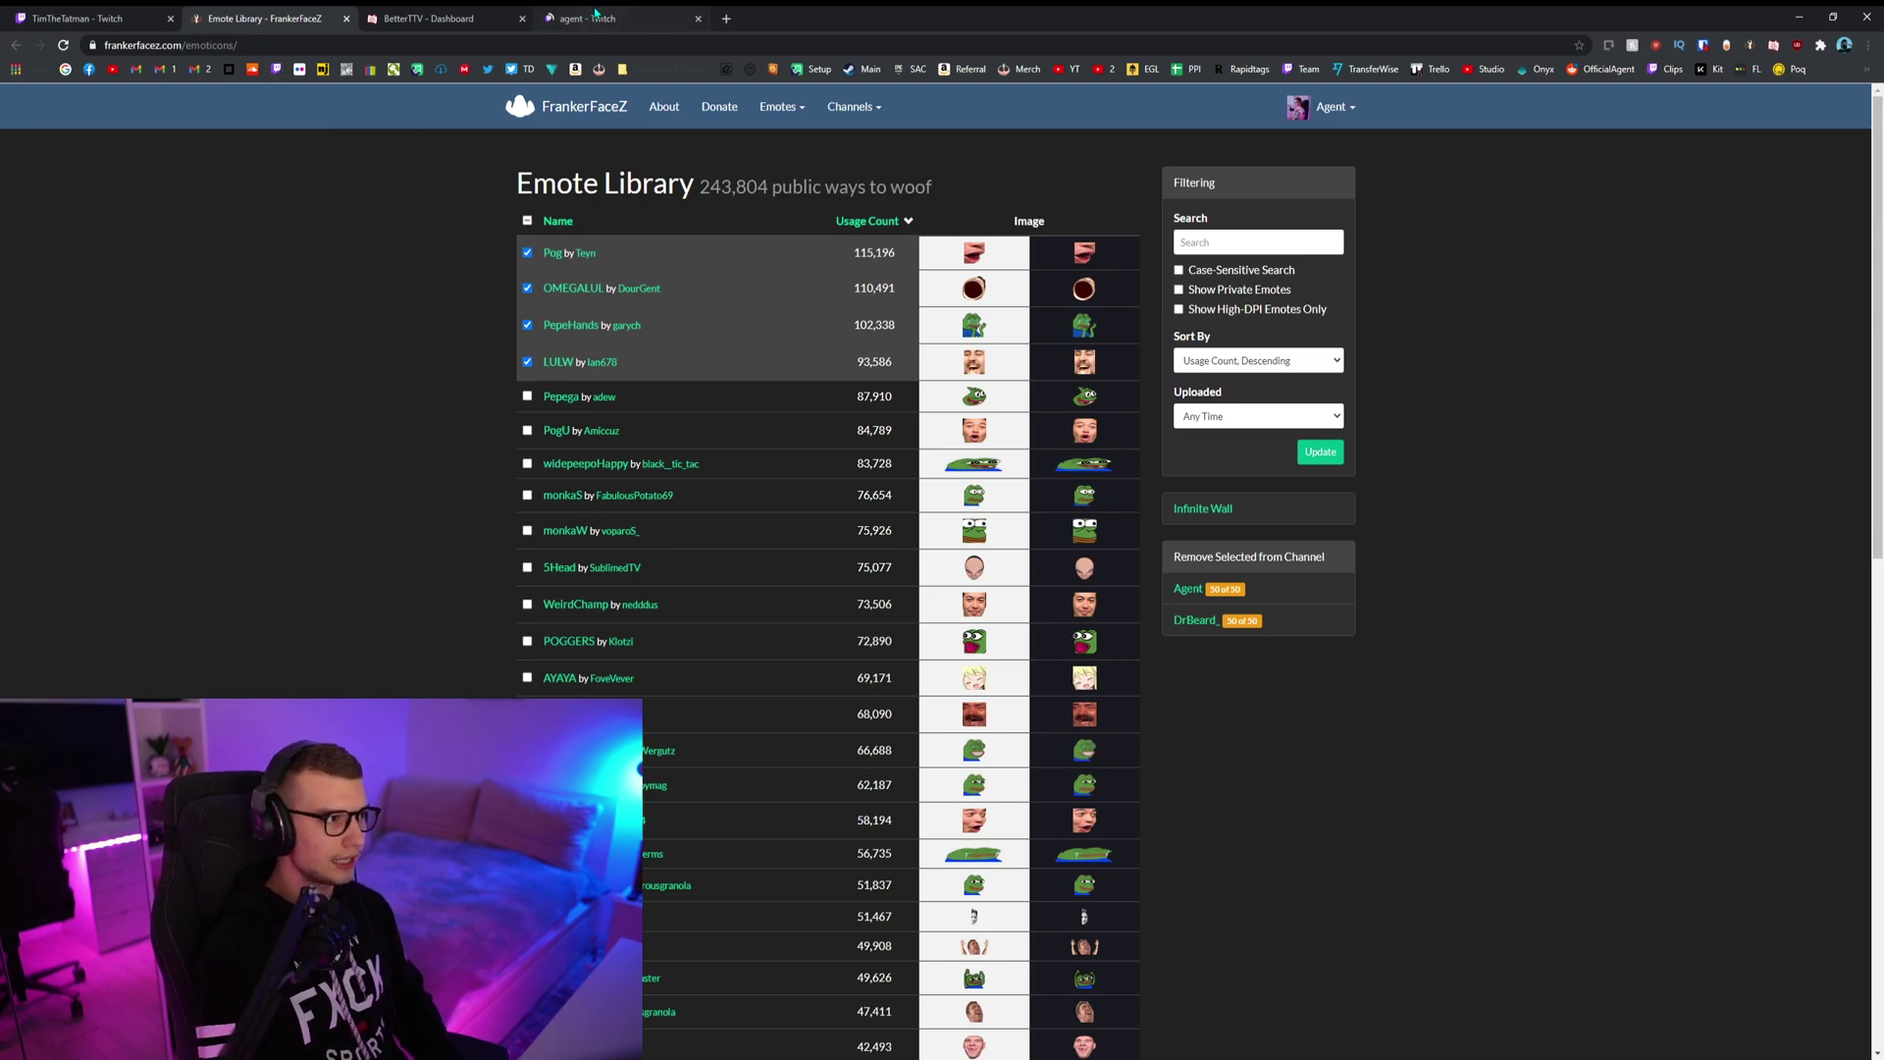
key(ctrl+4)
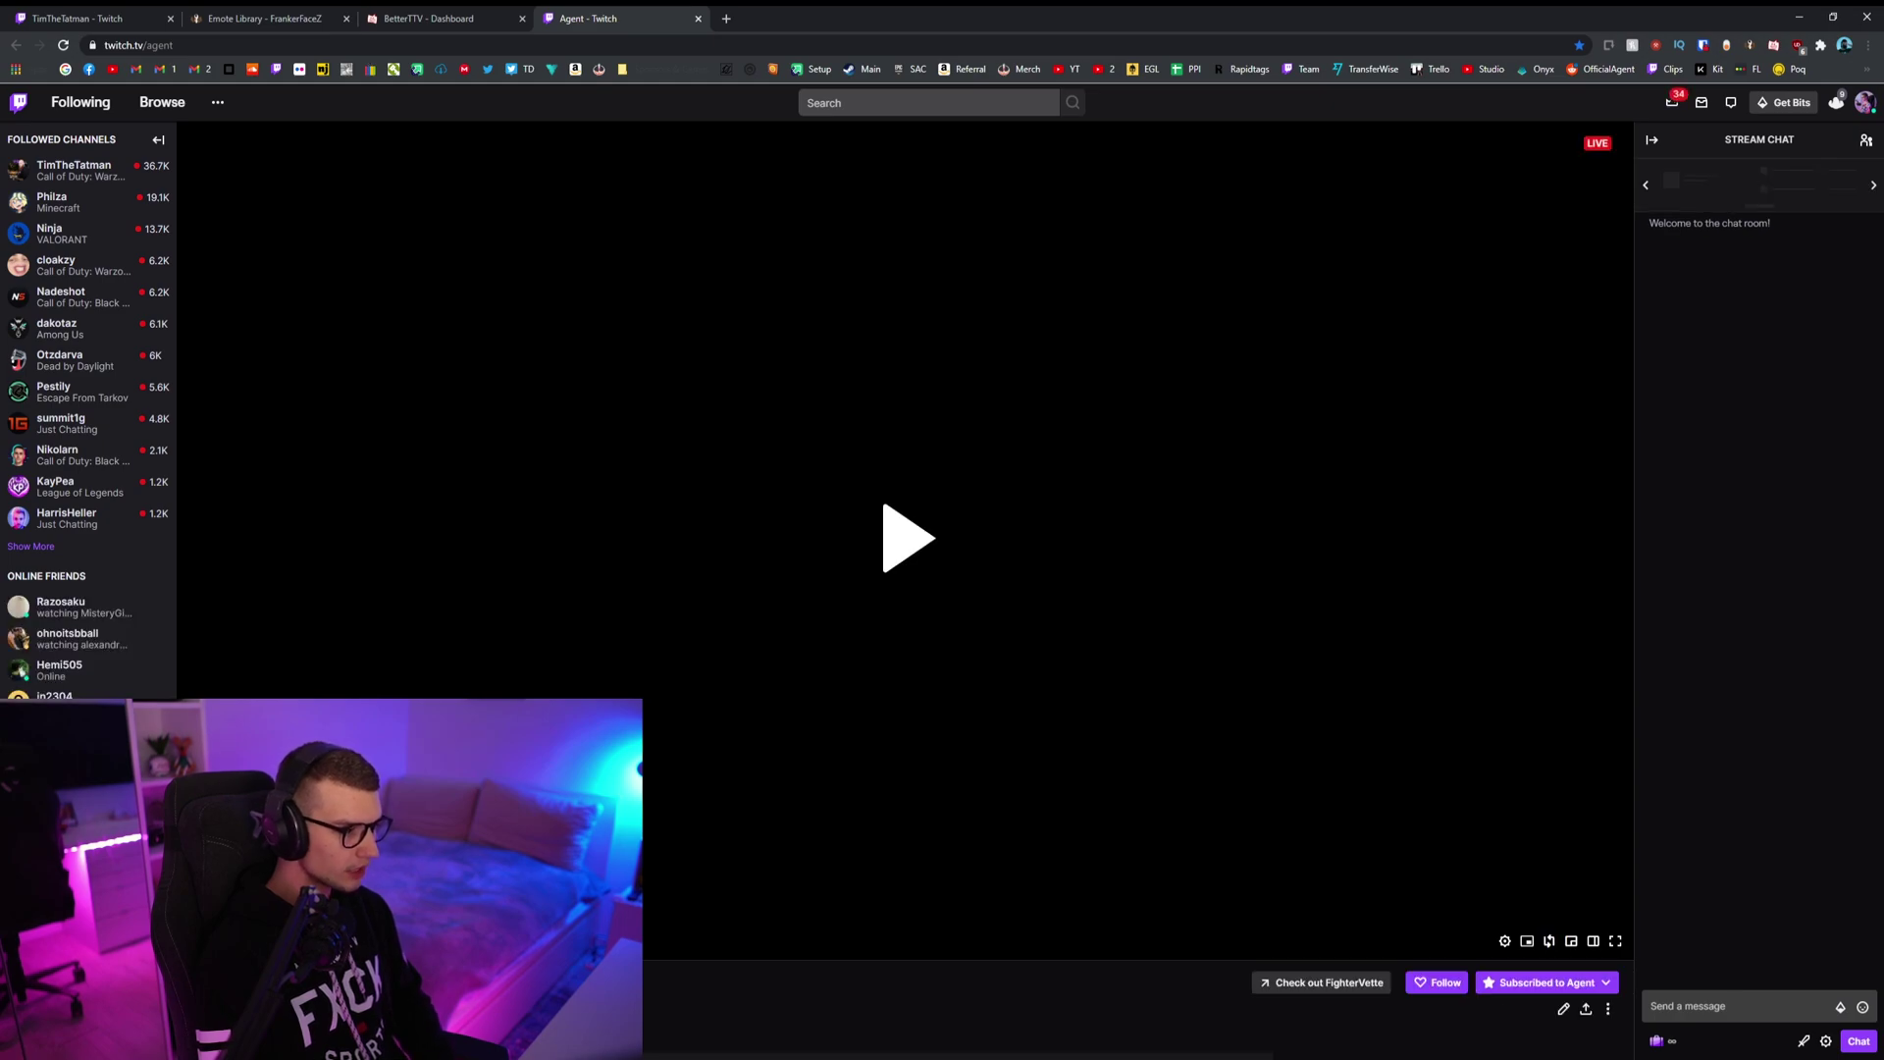
click(1826, 1041)
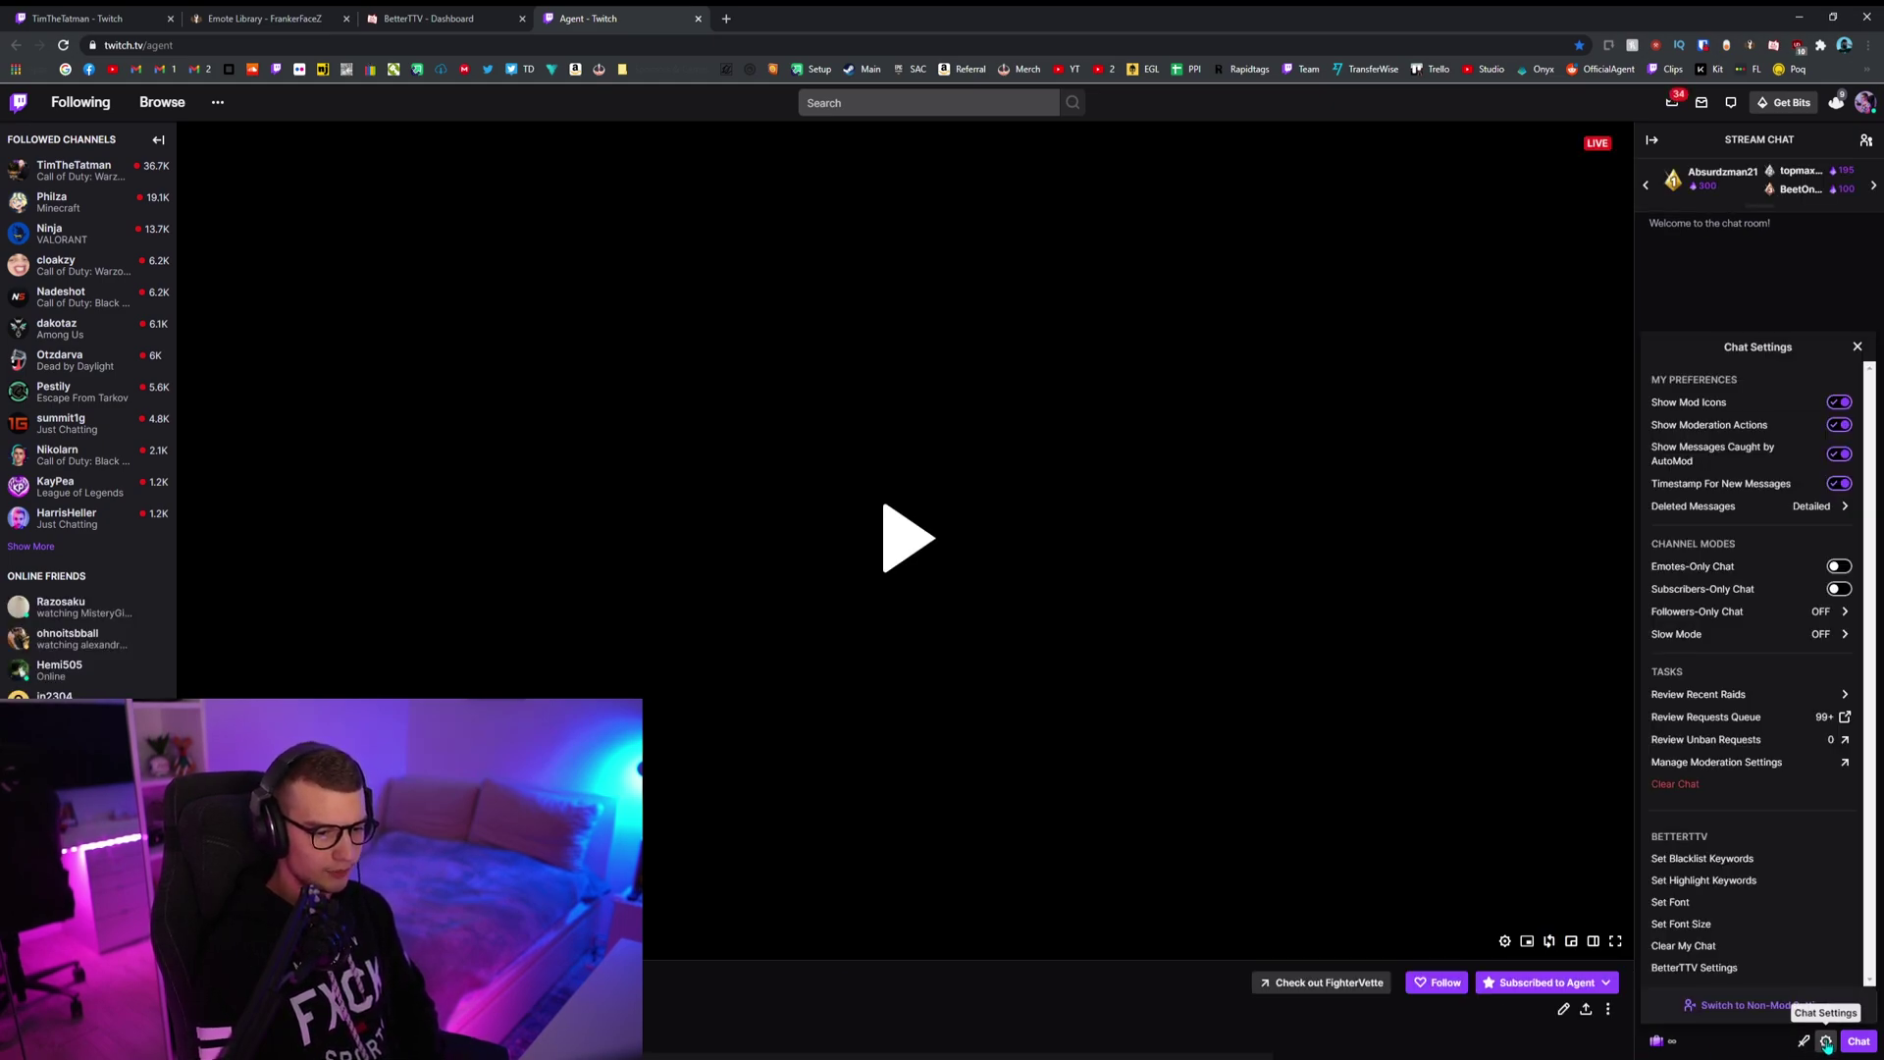
click(1774, 1009)
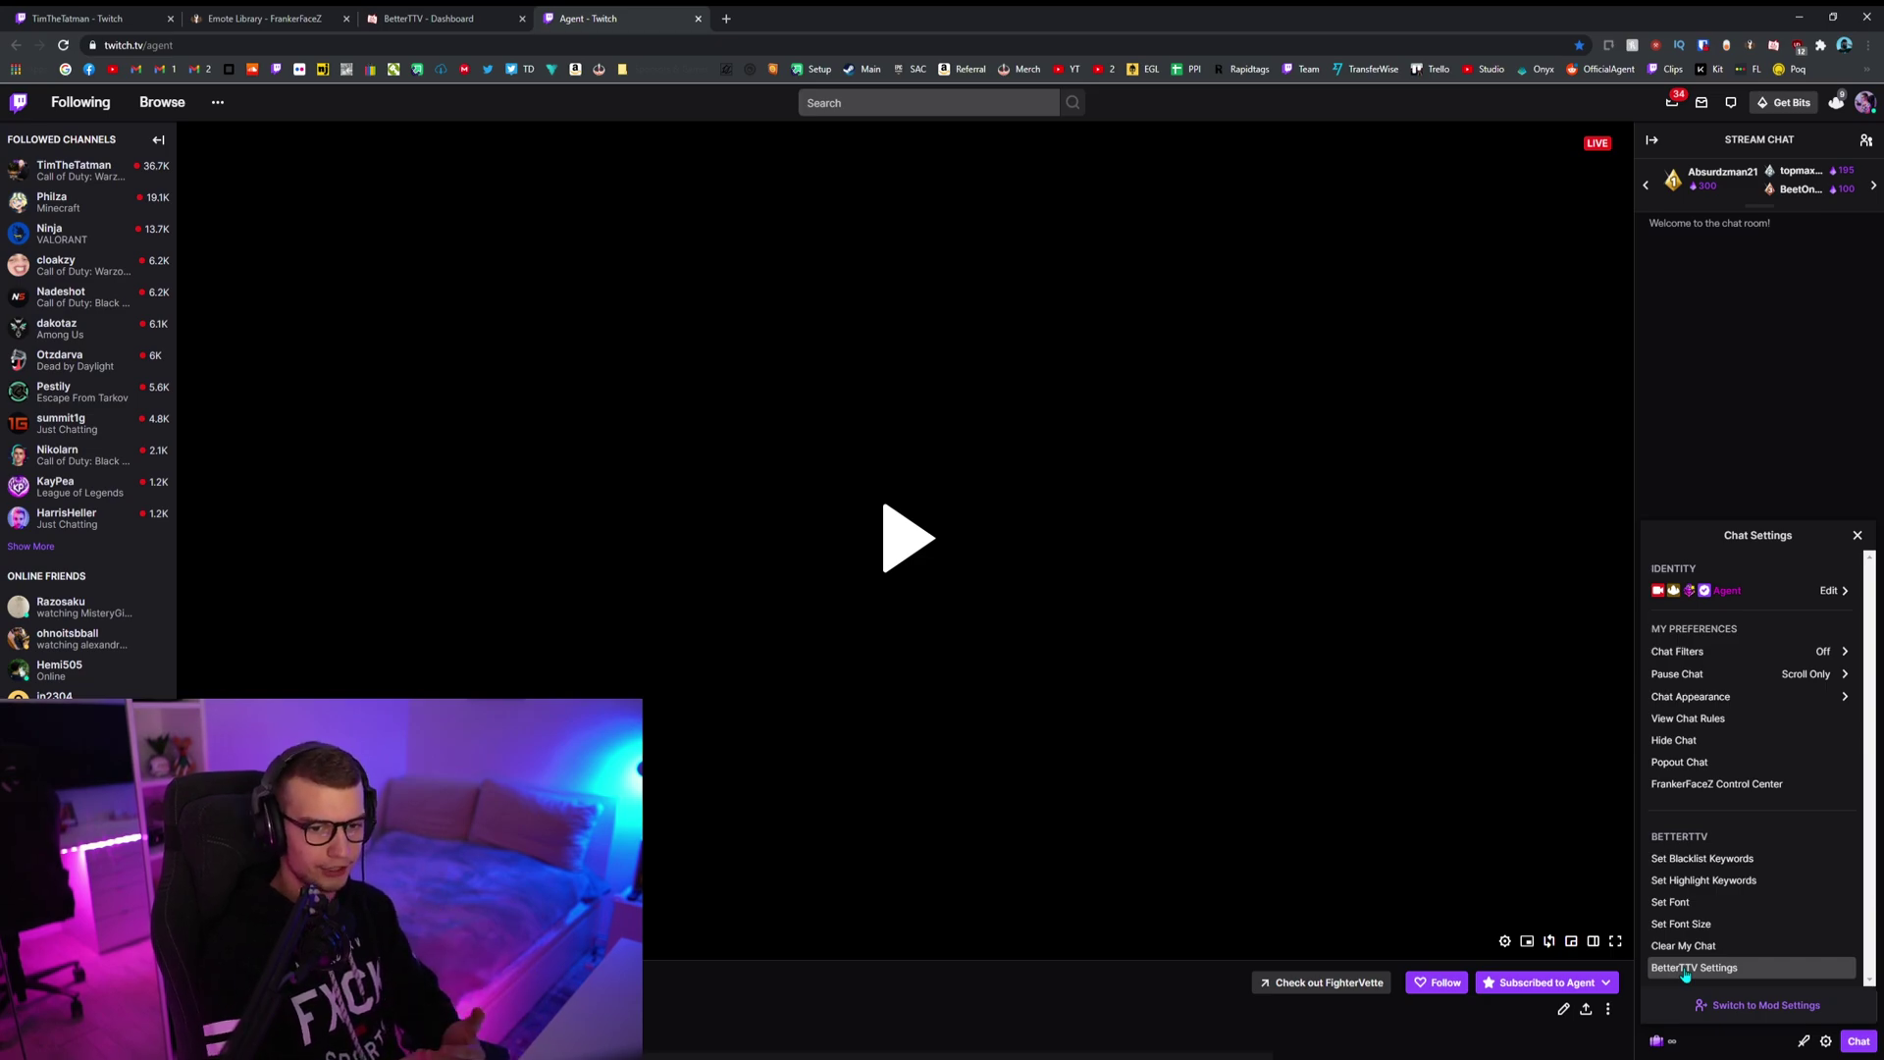
Open BetterTTV Settings and review the Anon Chat and BetterTTV Emotes options
click(1685, 969)
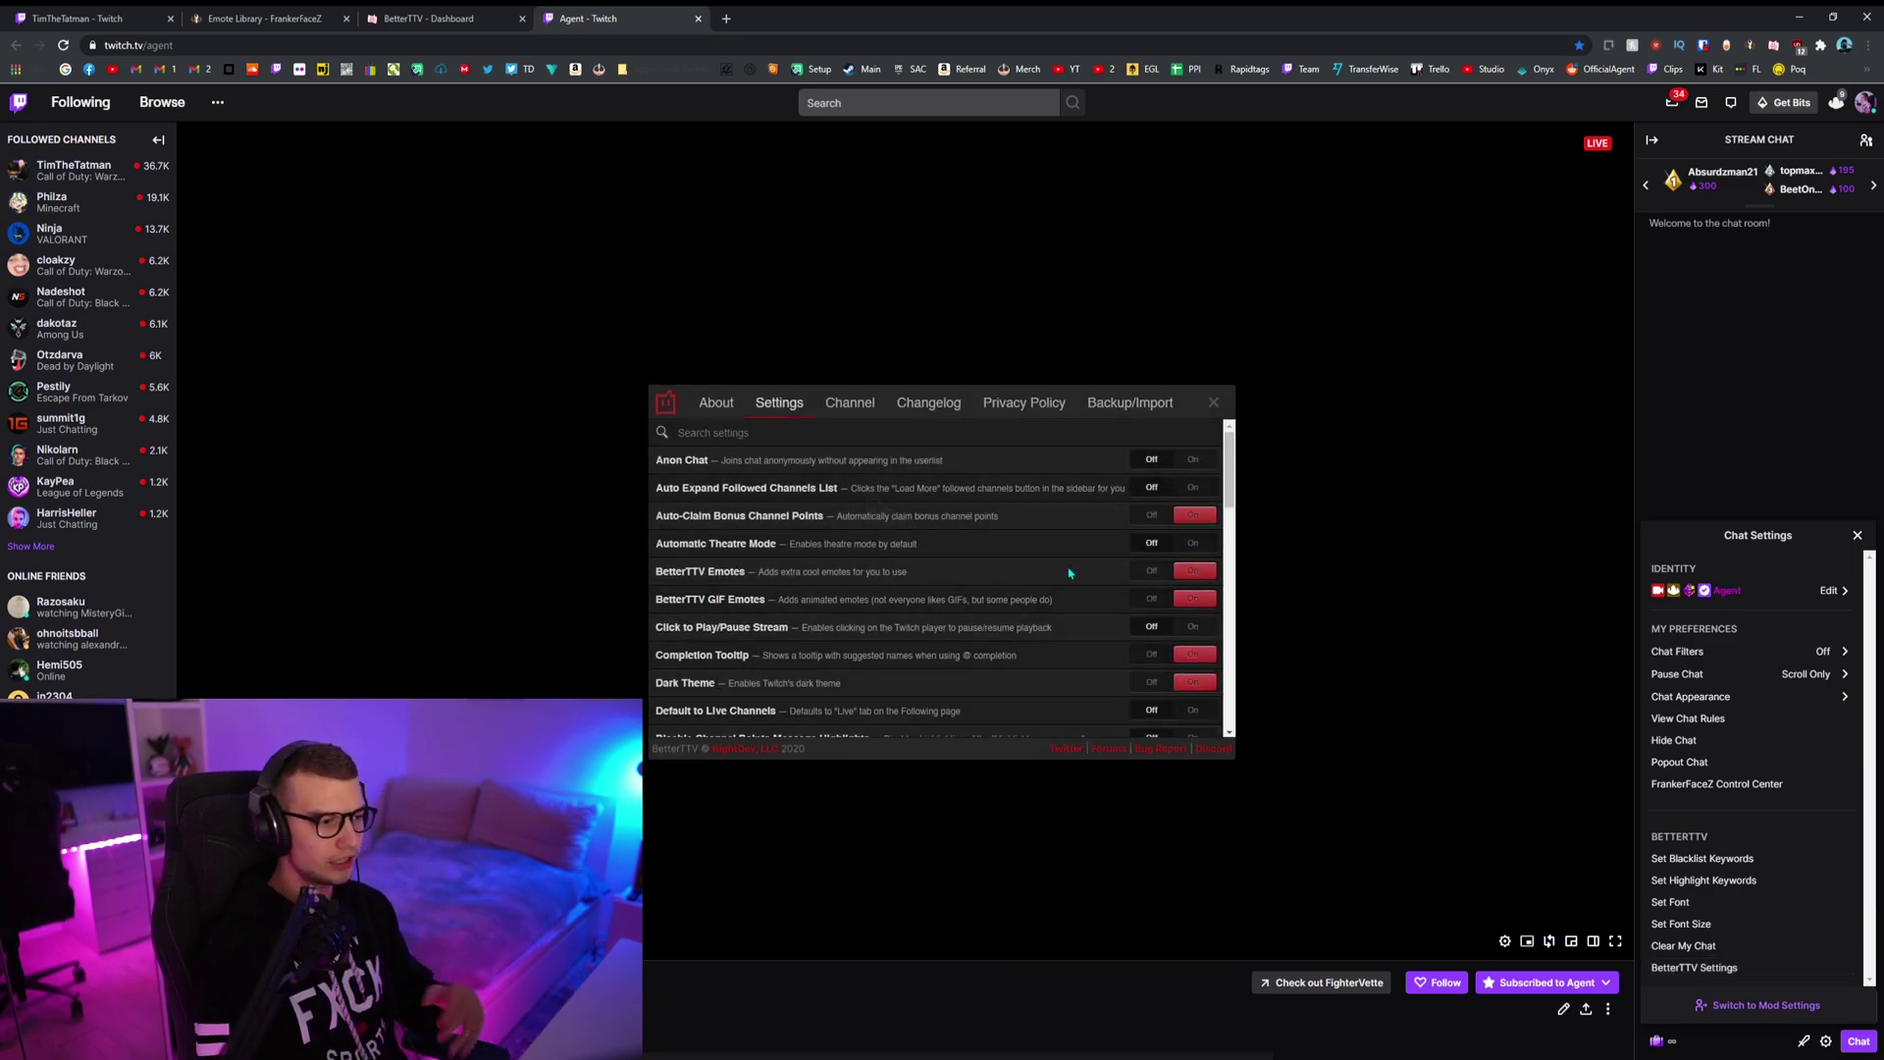
mouse_move(1229, 437)
mouse_down()
mouse_move(1238, 696)
mouse_move(1229, 432)
mouse_up()
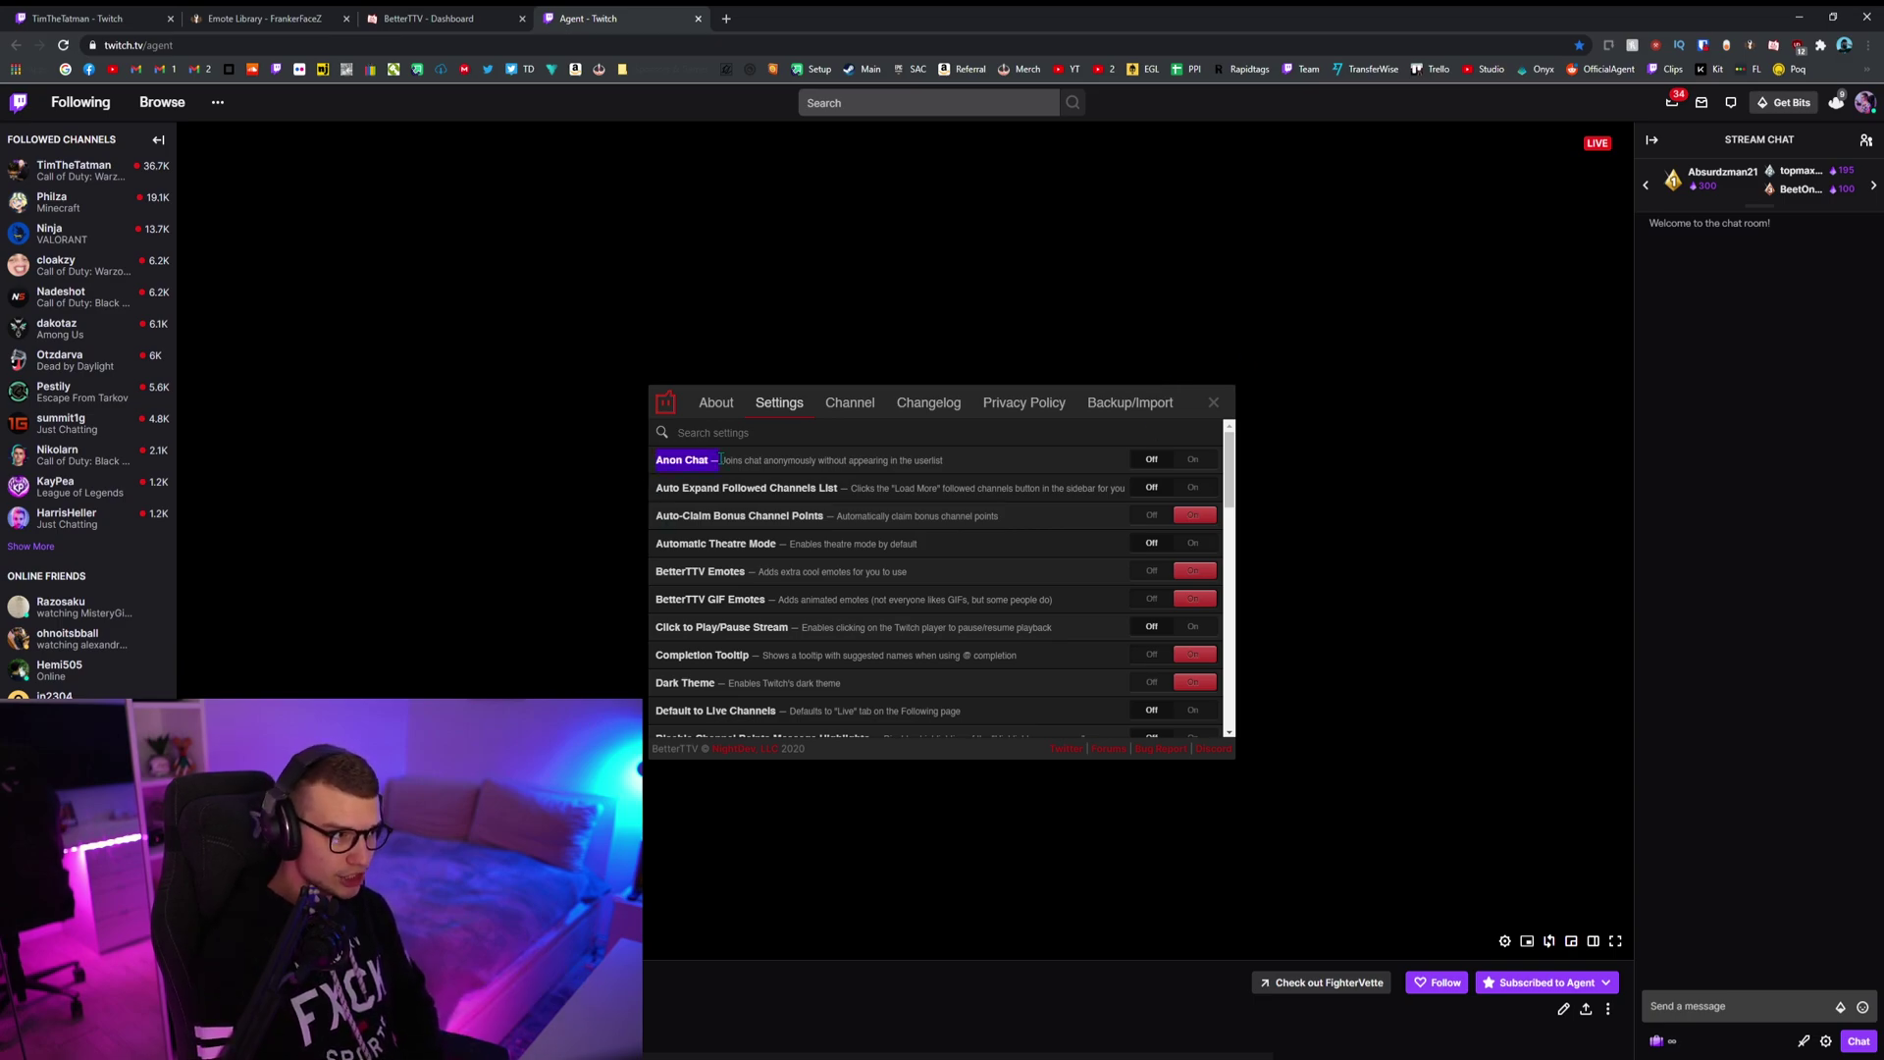
drag(735, 459, 864, 461)
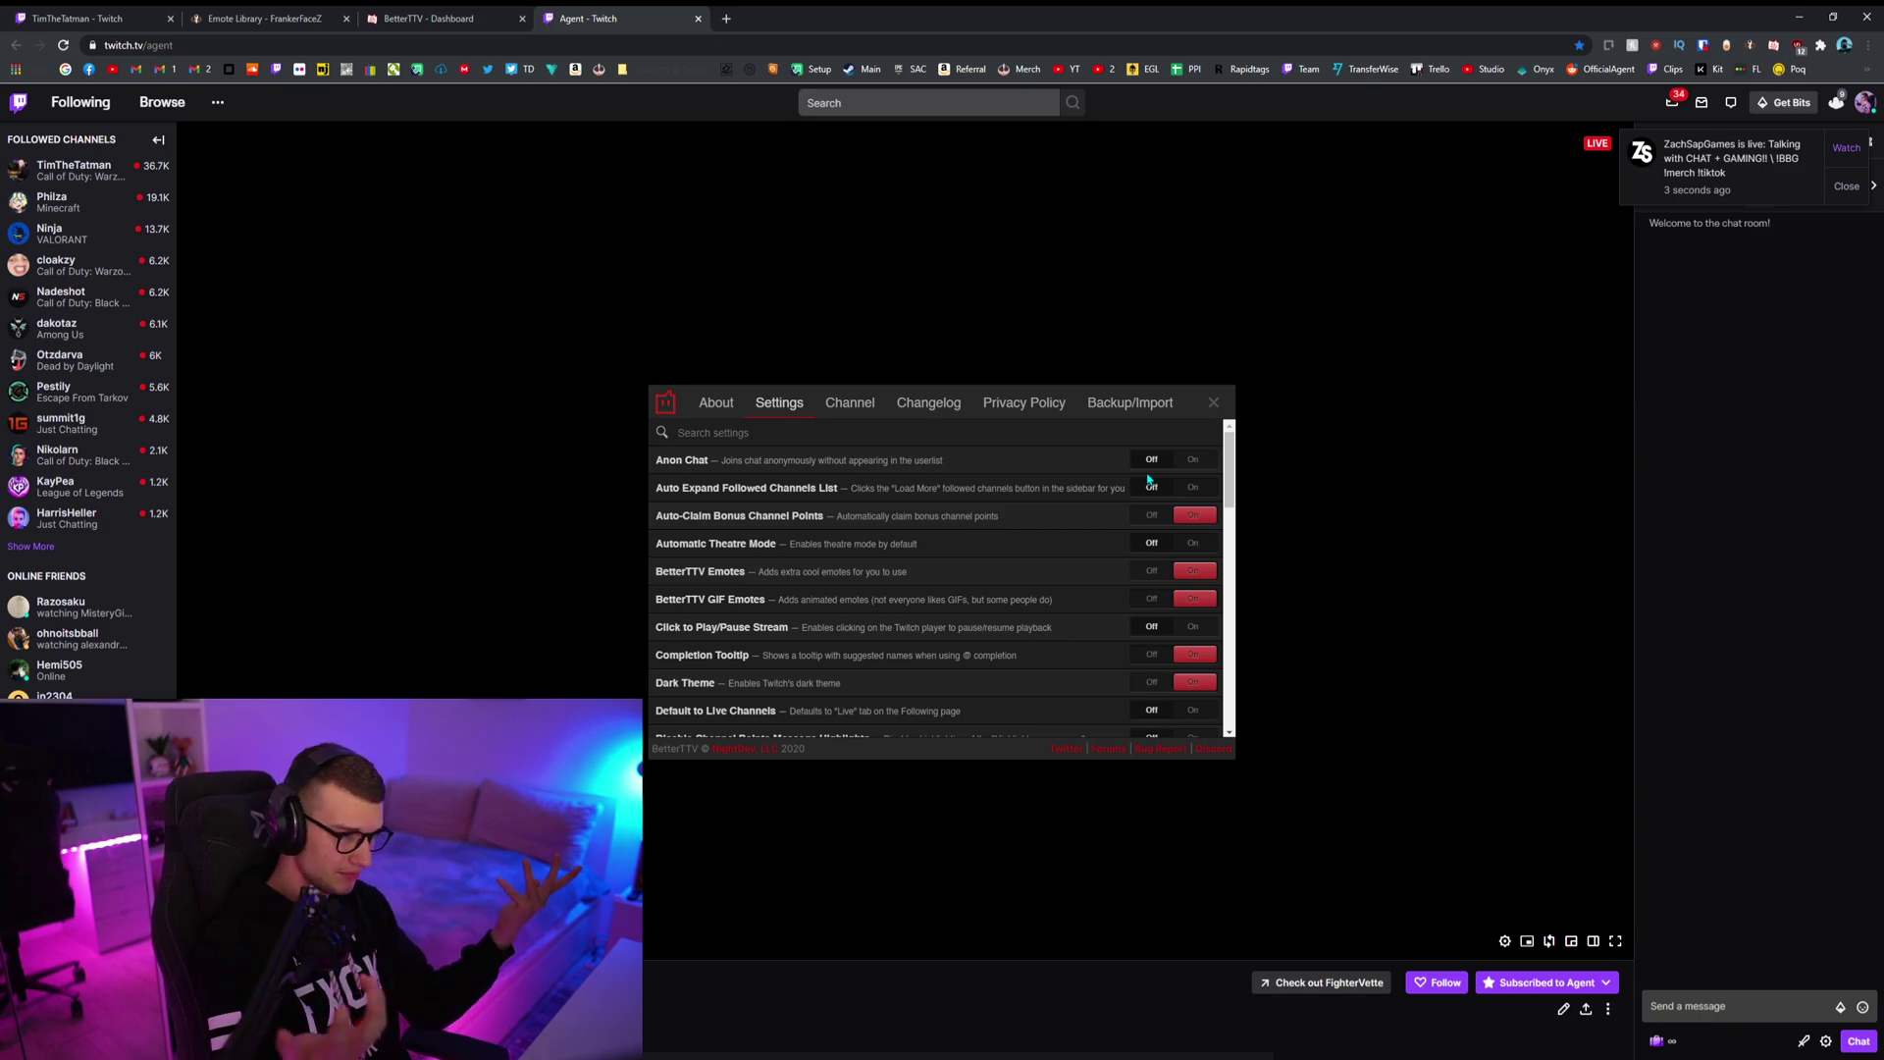
drag(656, 571, 747, 576)
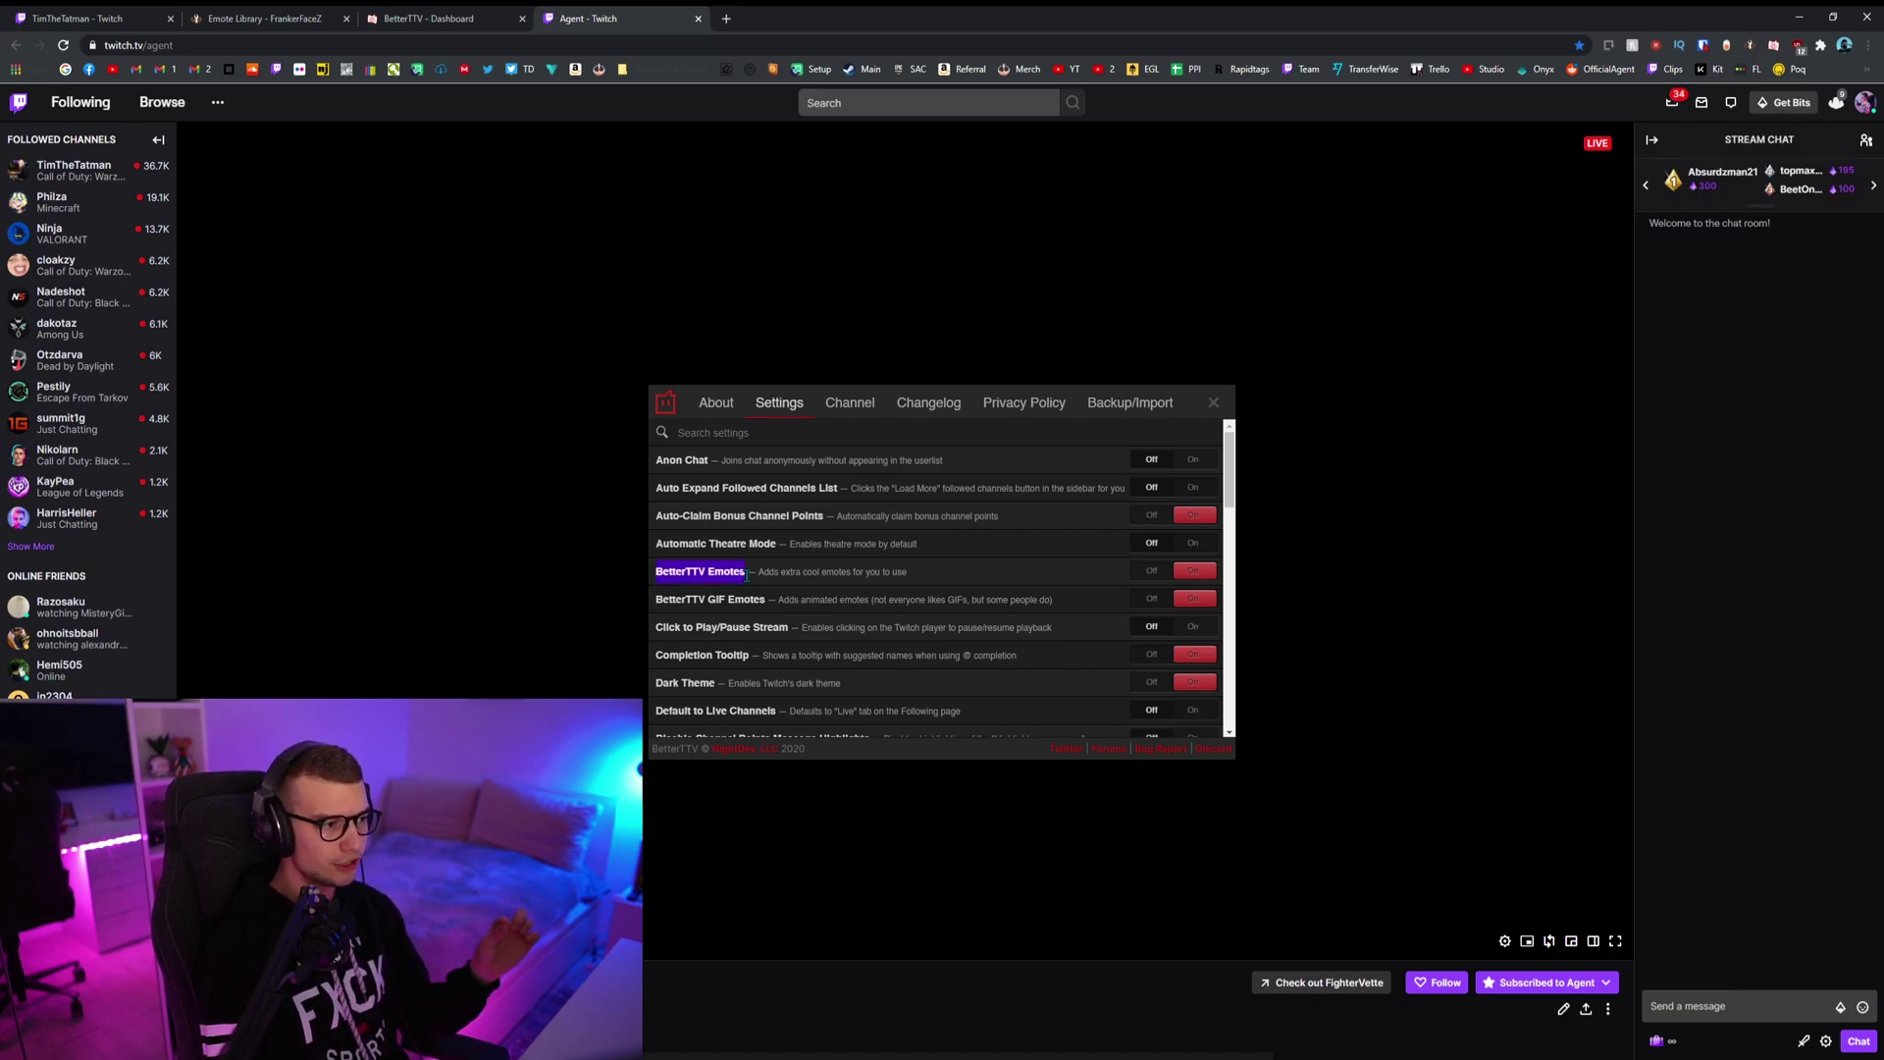
click(717, 602)
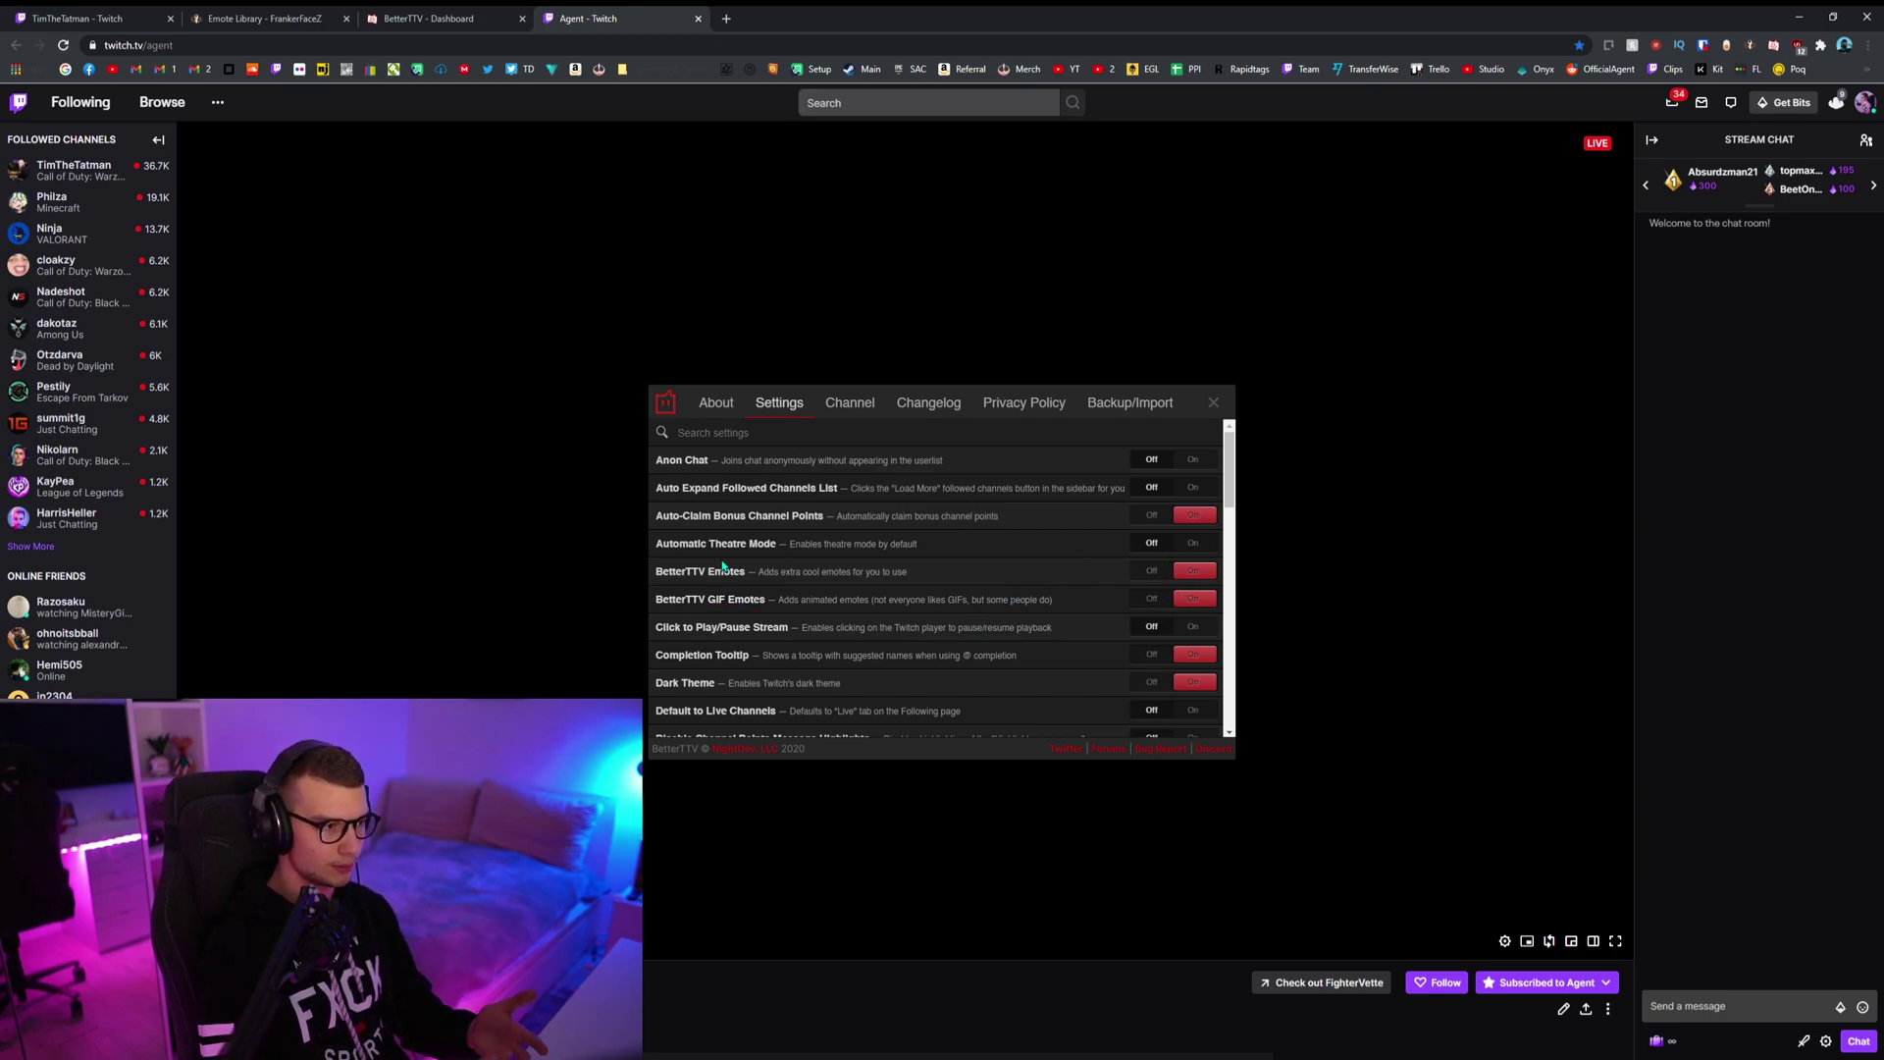
Scroll the settings list past Hide Bits down to Timeout Pinned Highlights
scroll(714, 535, down, 6)
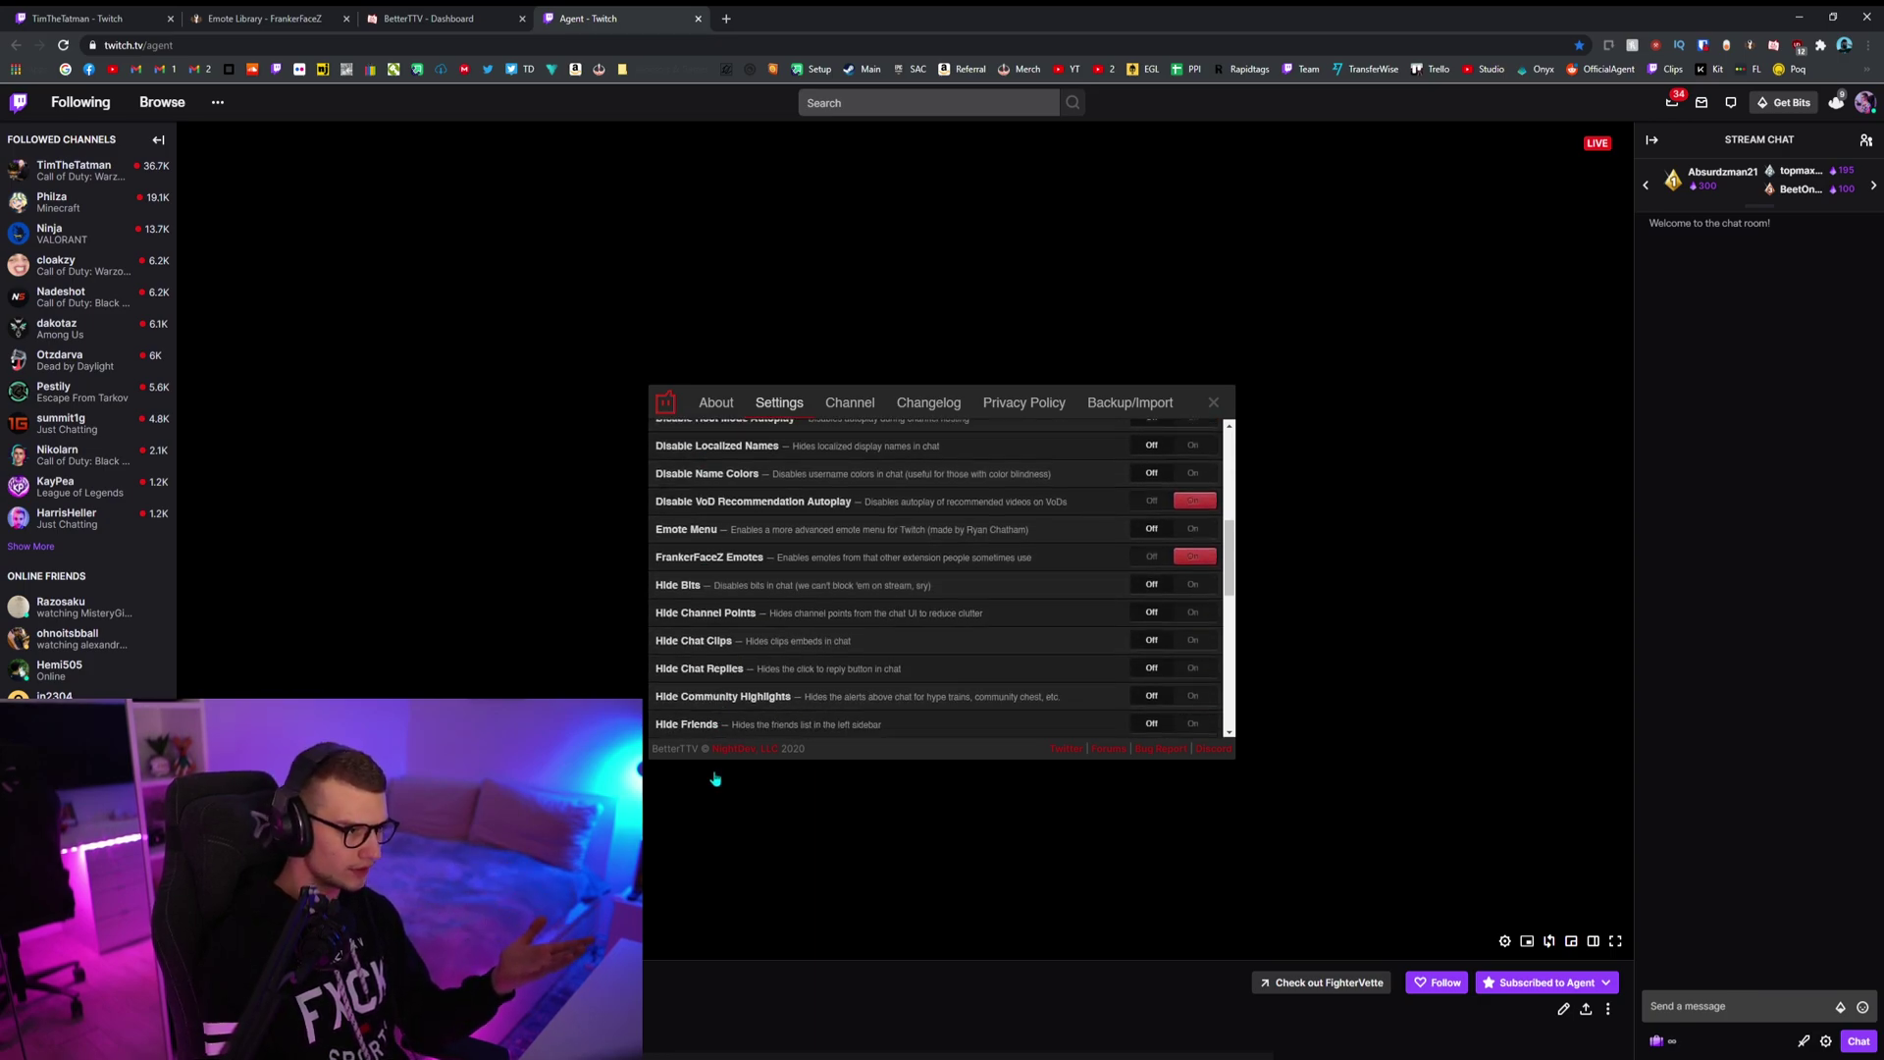
scroll(660, 491, down, 2)
scroll(660, 496, up, 2)
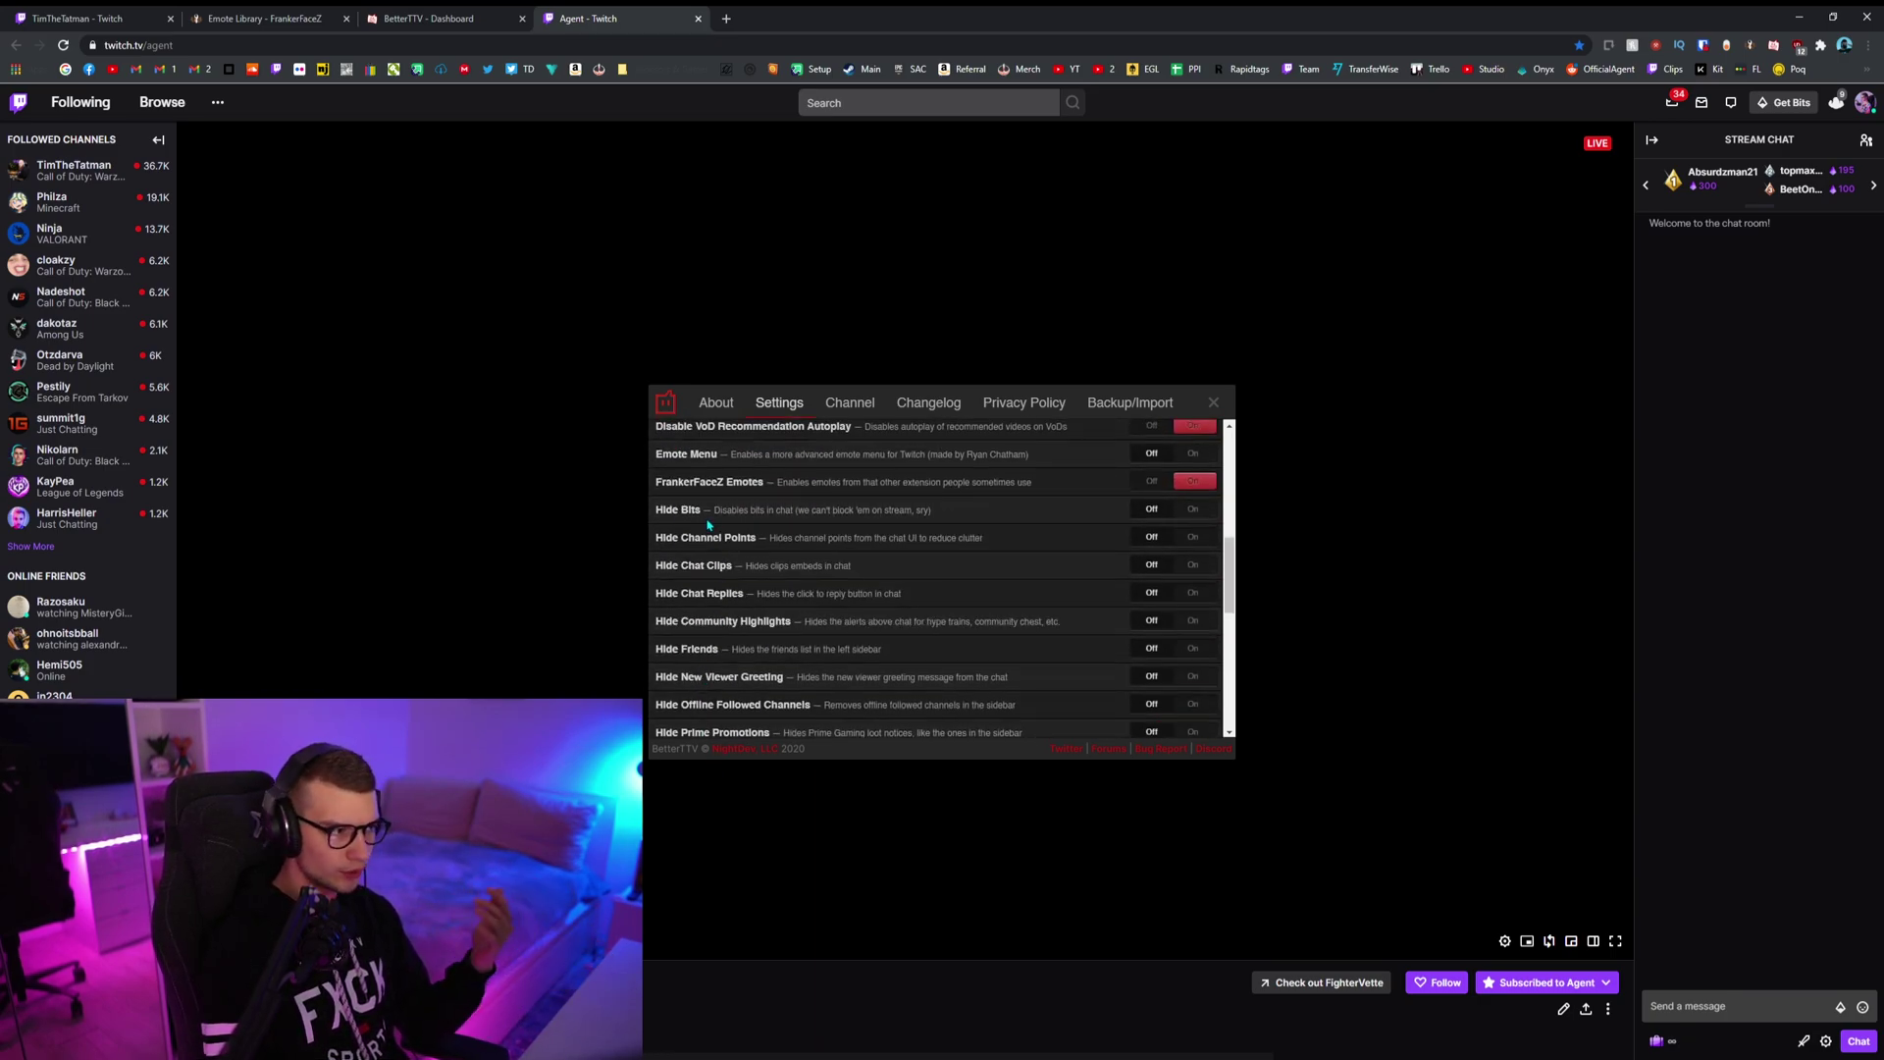
drag(657, 507, 705, 506)
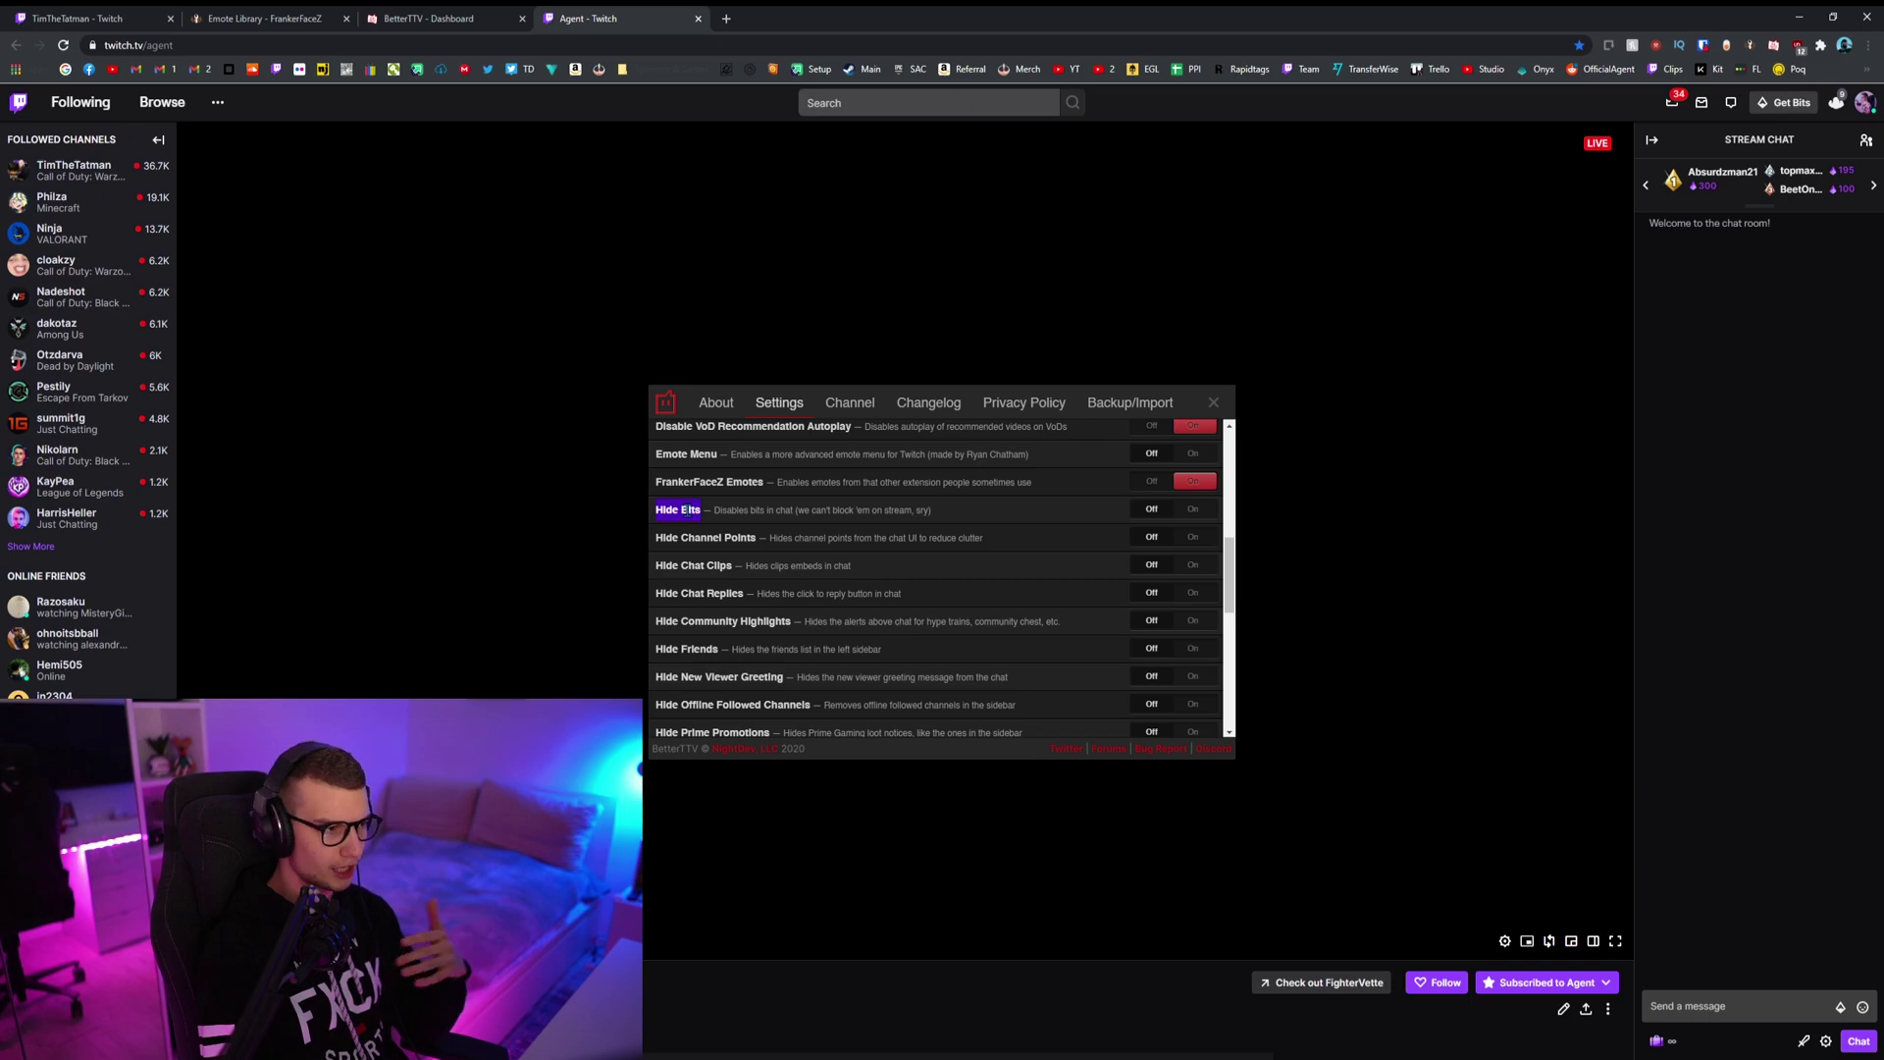
click(676, 512)
drag(657, 508, 703, 508)
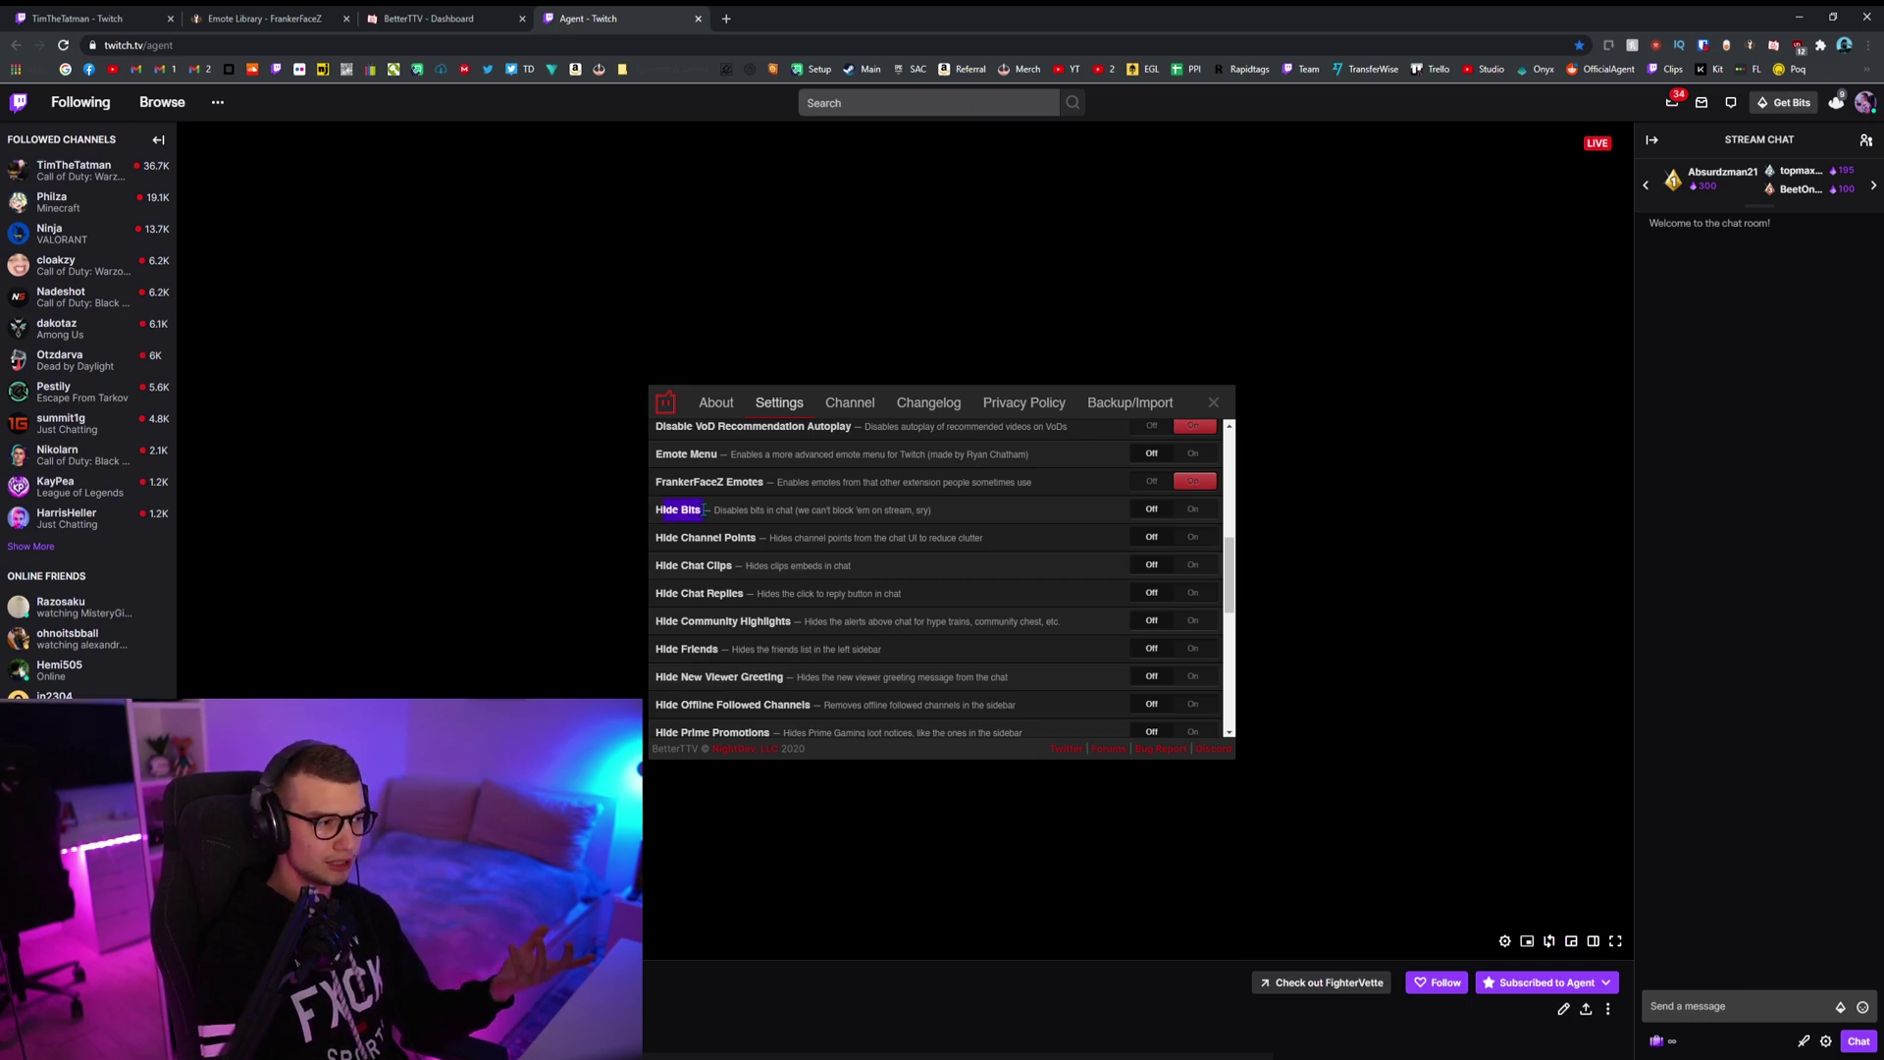
click(687, 510)
scroll(805, 630, down, 2)
scroll(805, 630, down, 5)
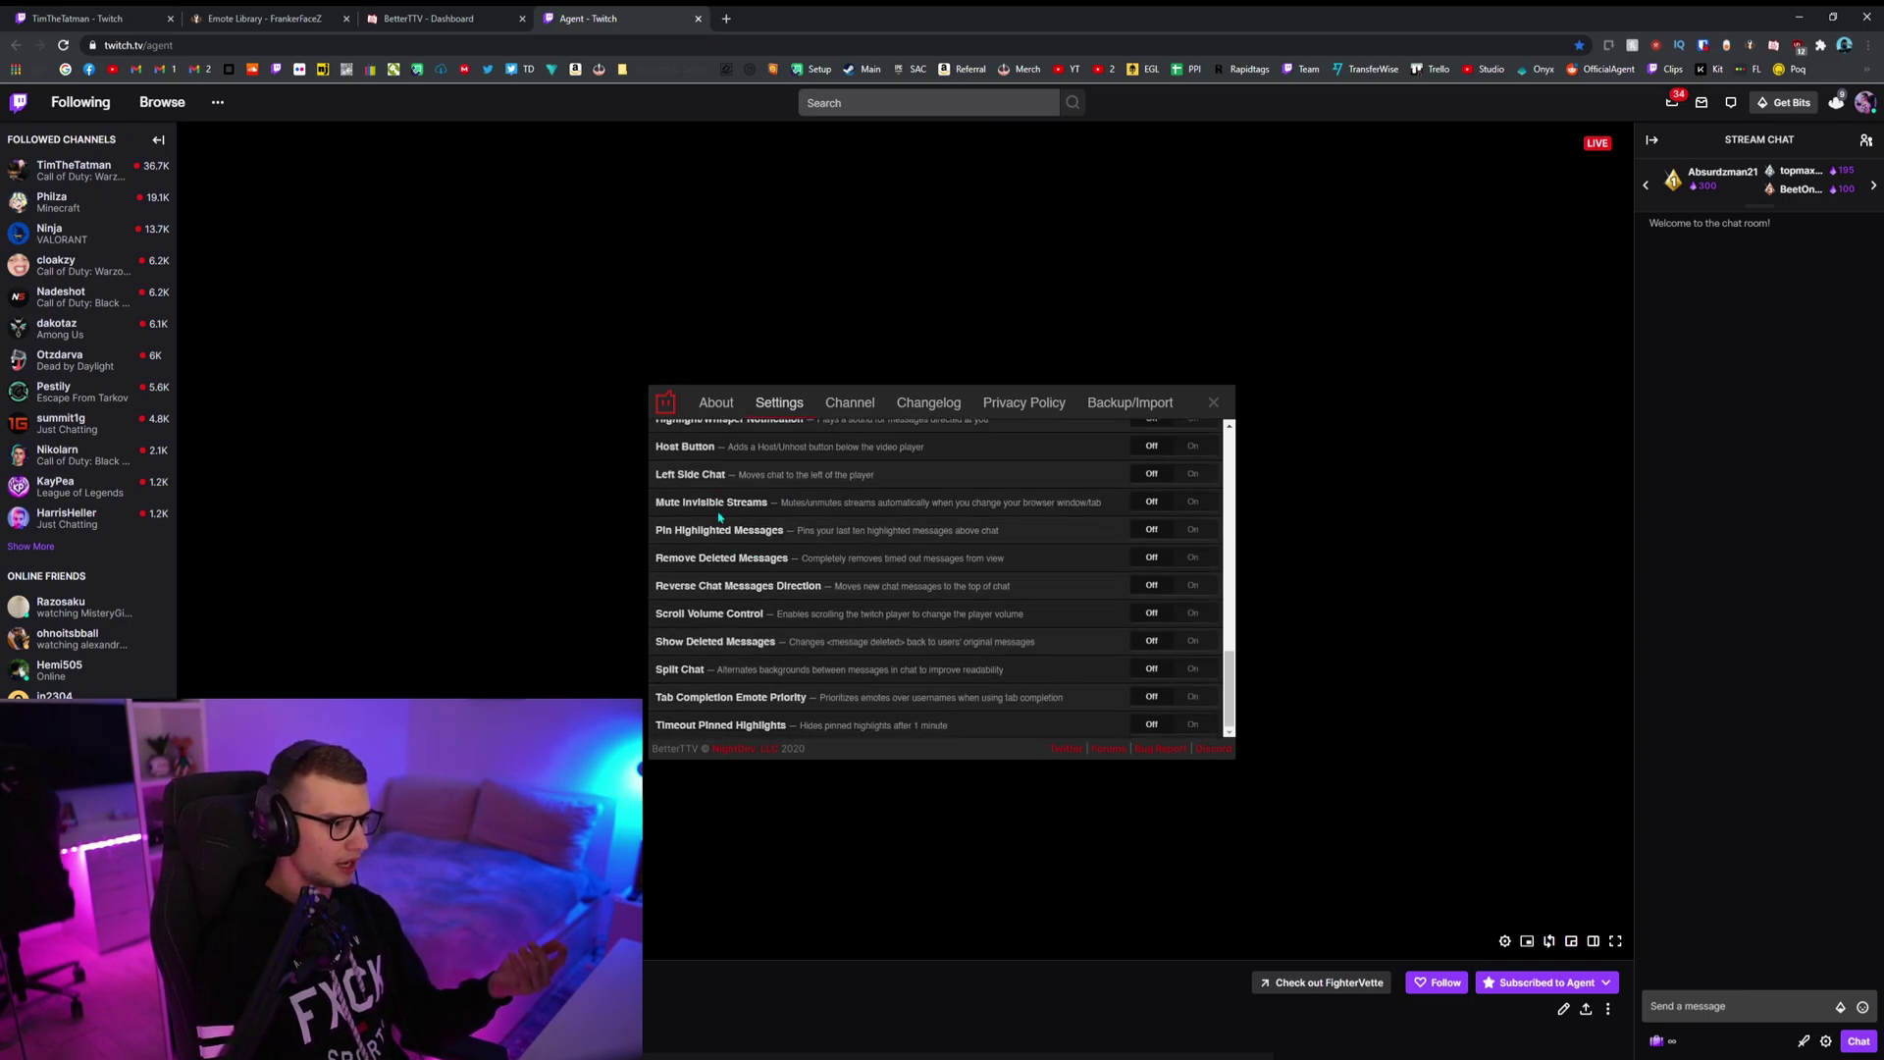
View the BetterTTV settings' Channel, About and Backup/Import tabs, then close the window
click(829, 404)
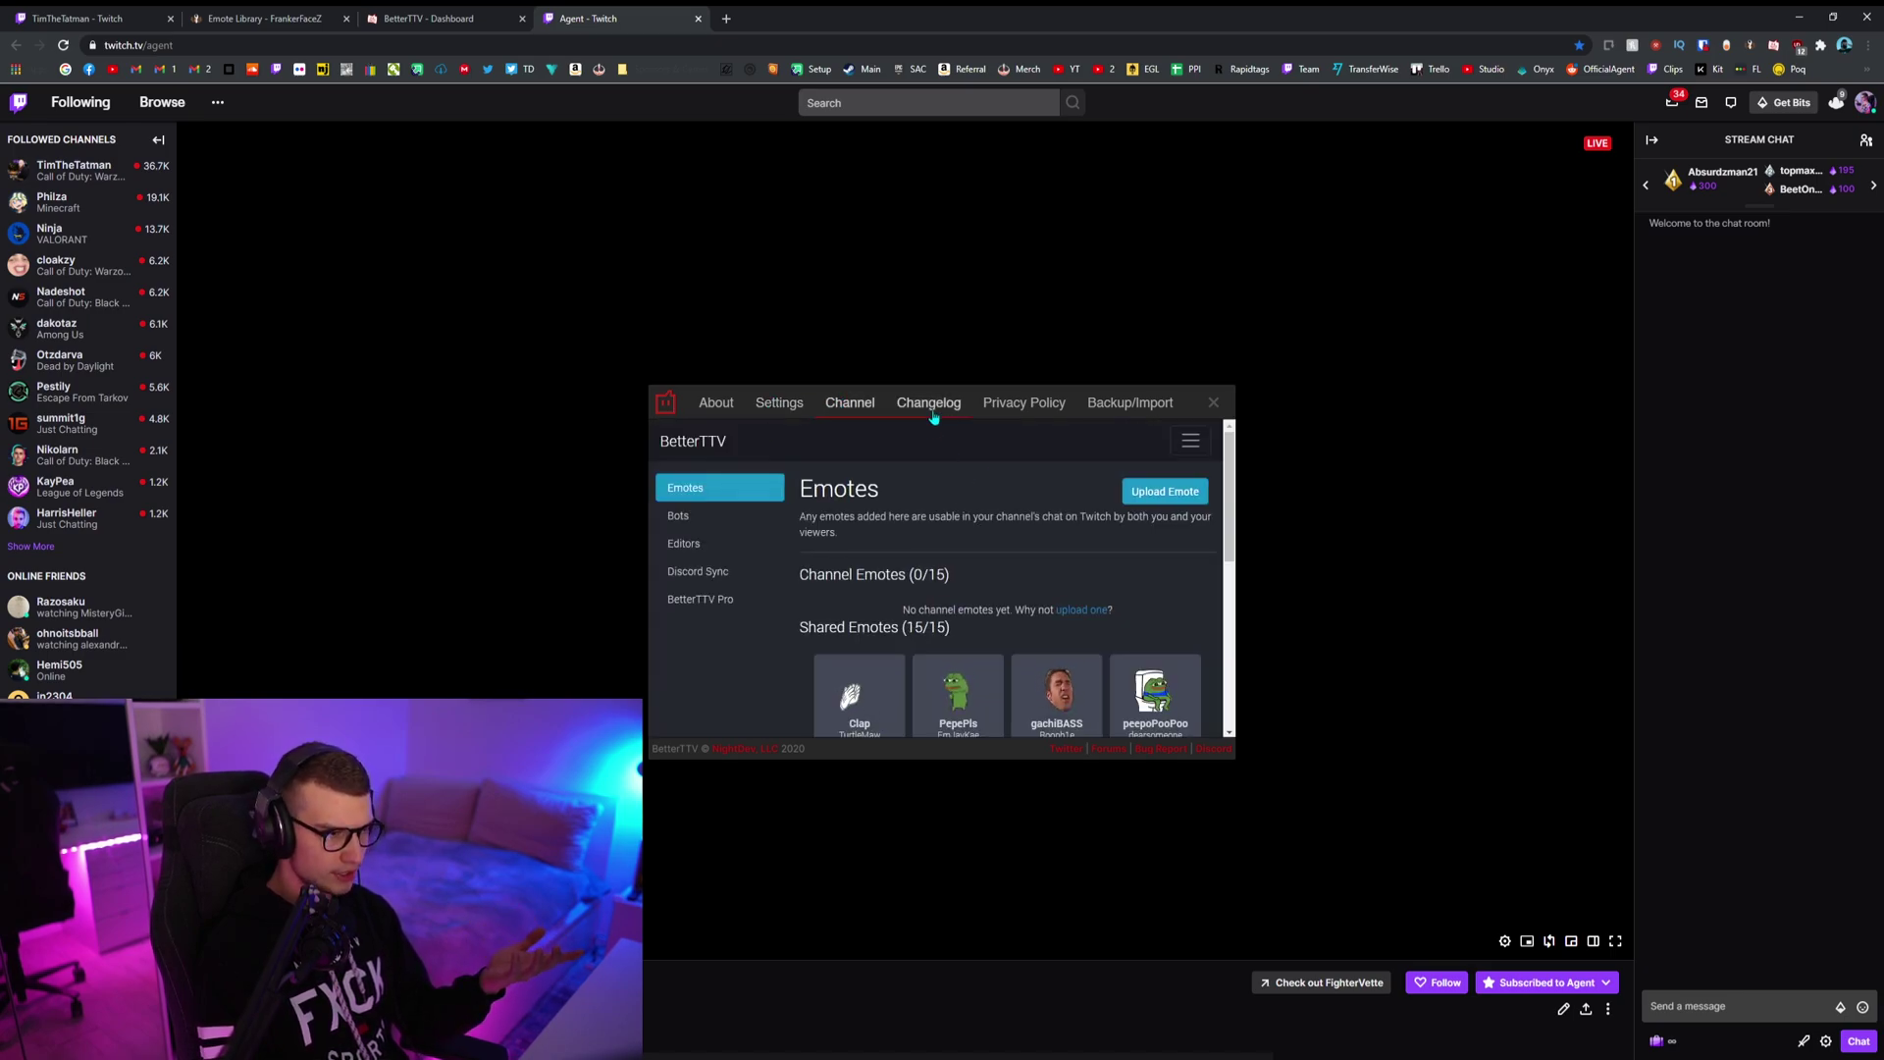
click(717, 403)
click(1129, 405)
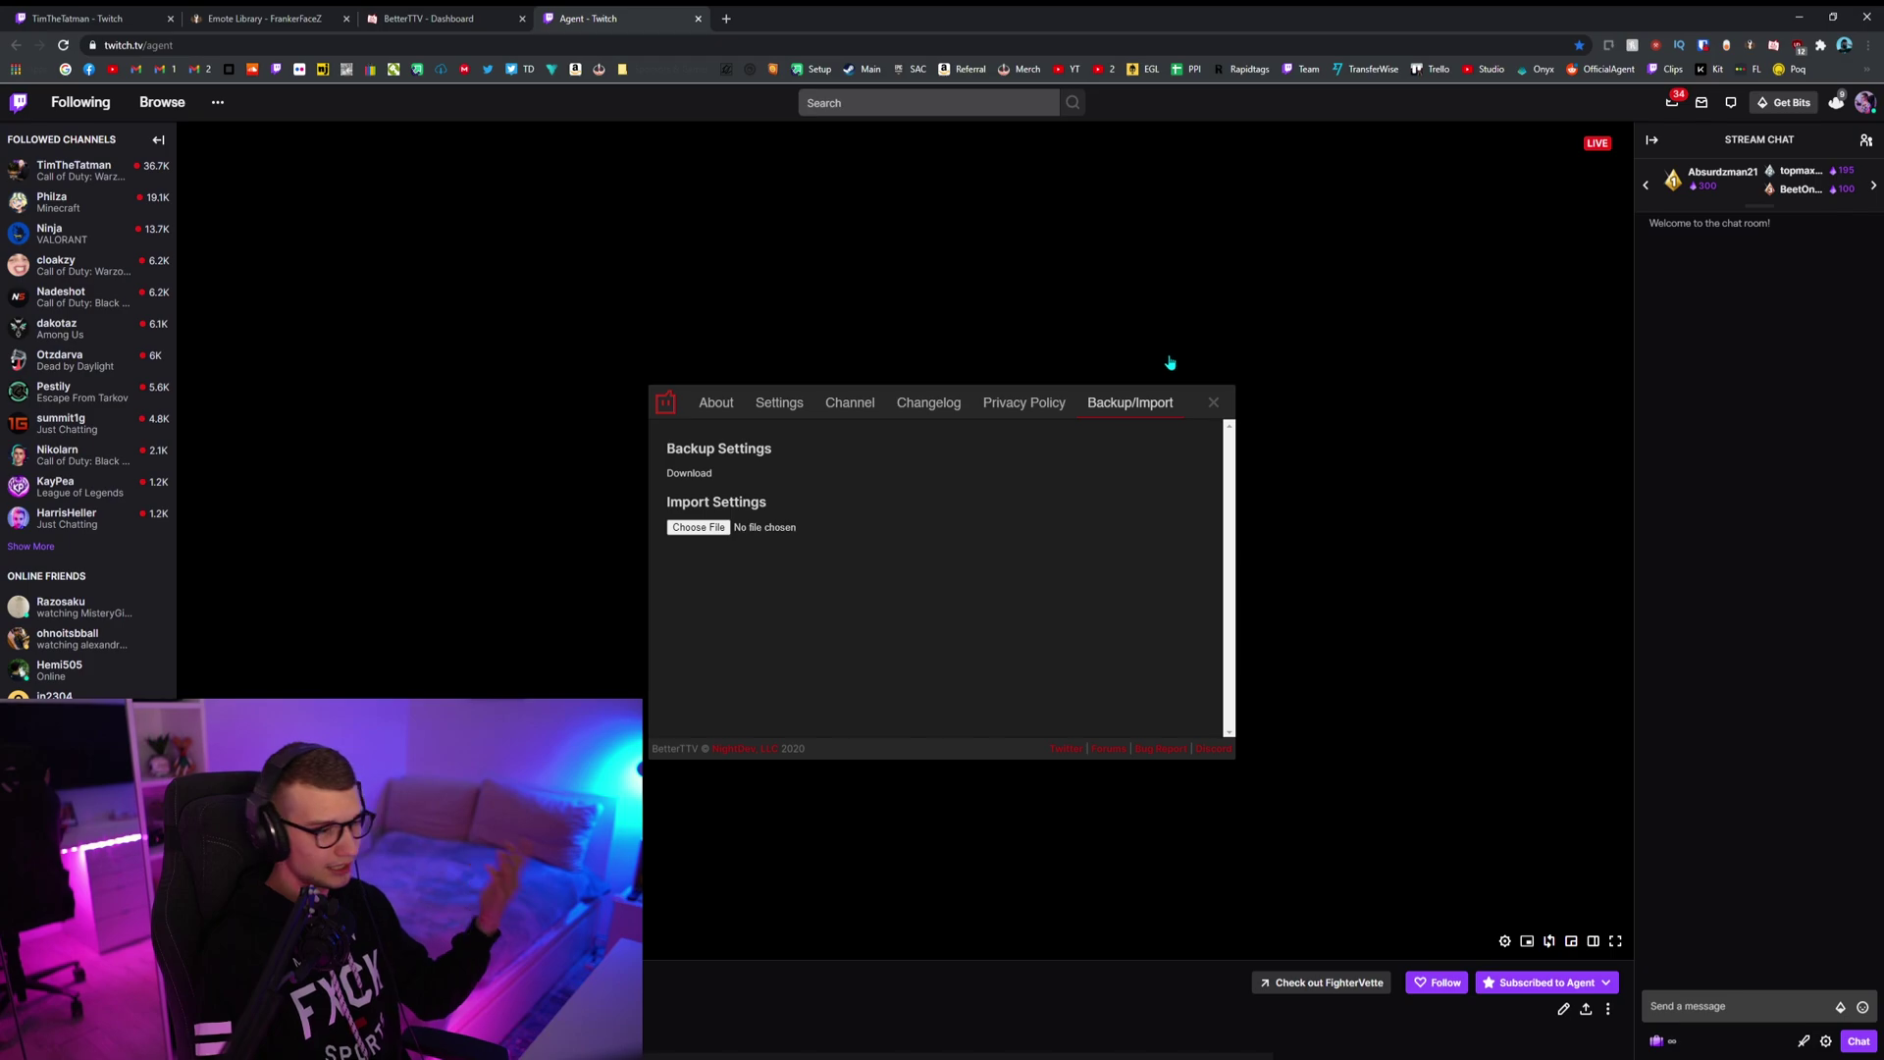
click(1215, 404)
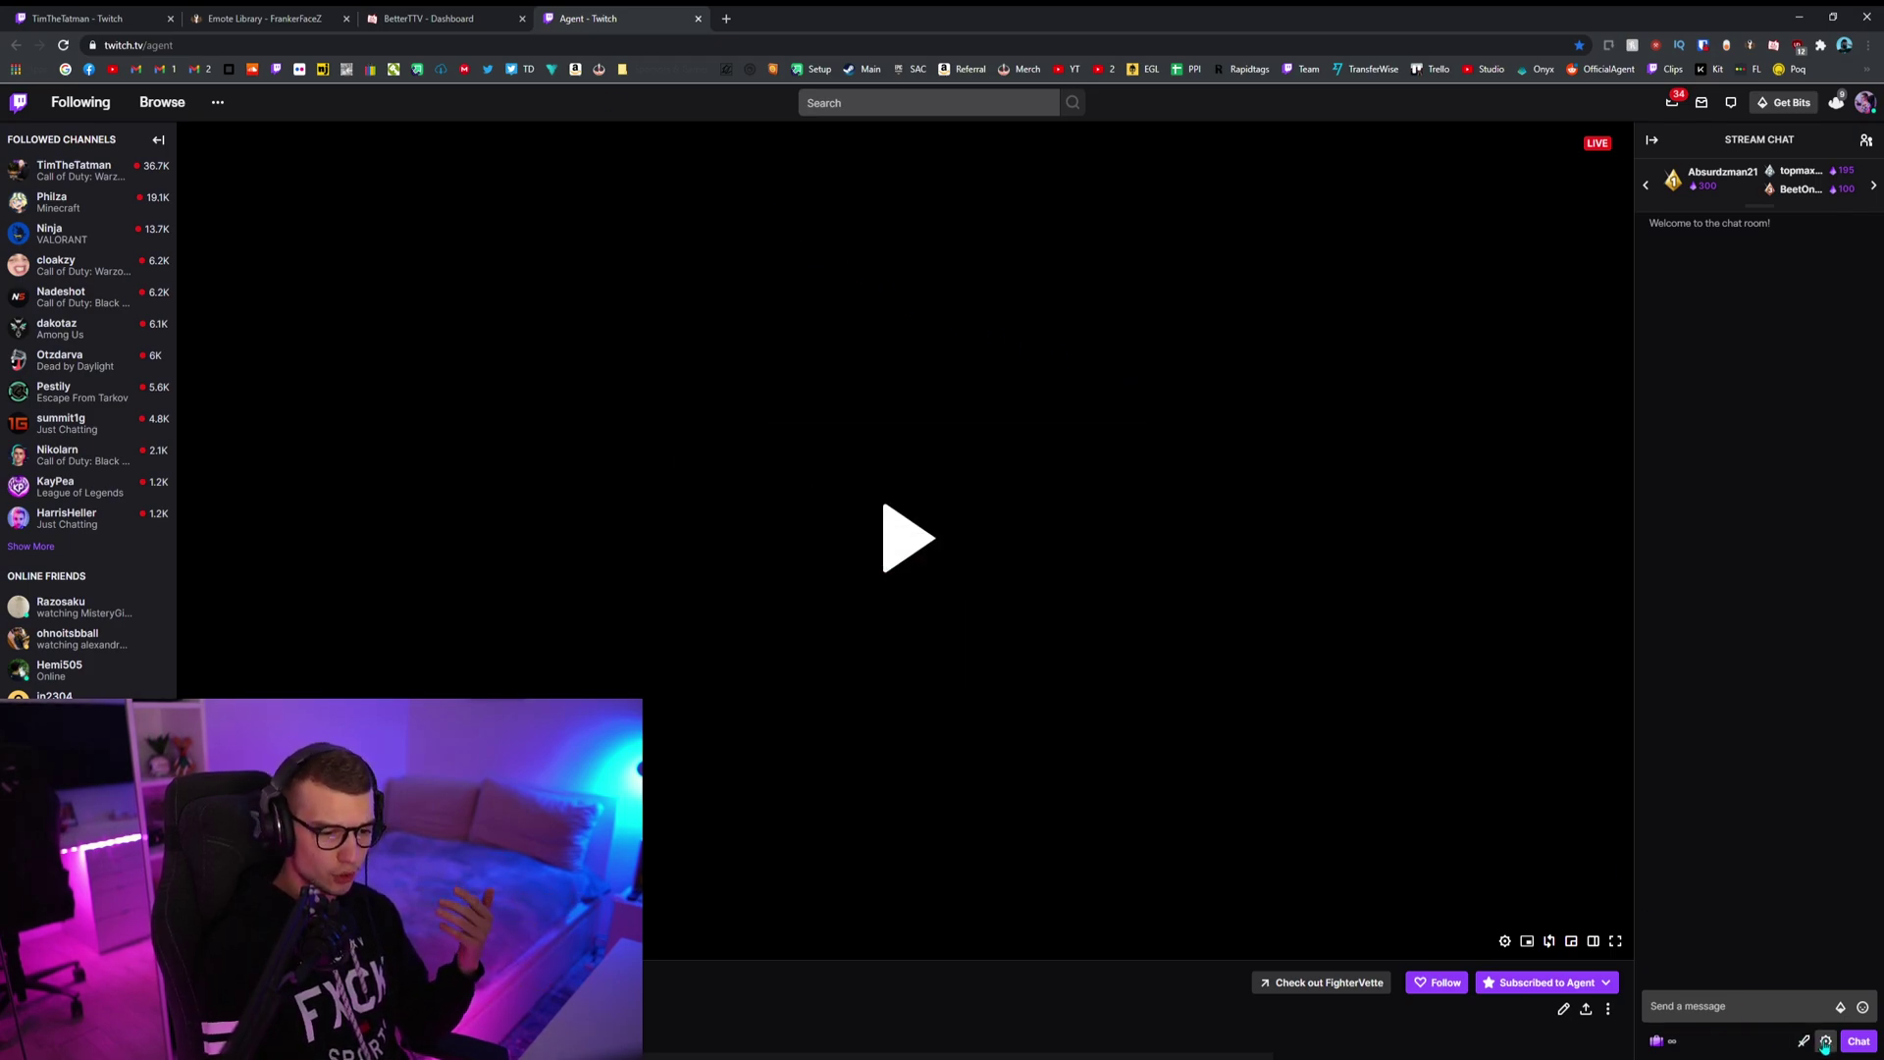
click(1826, 1043)
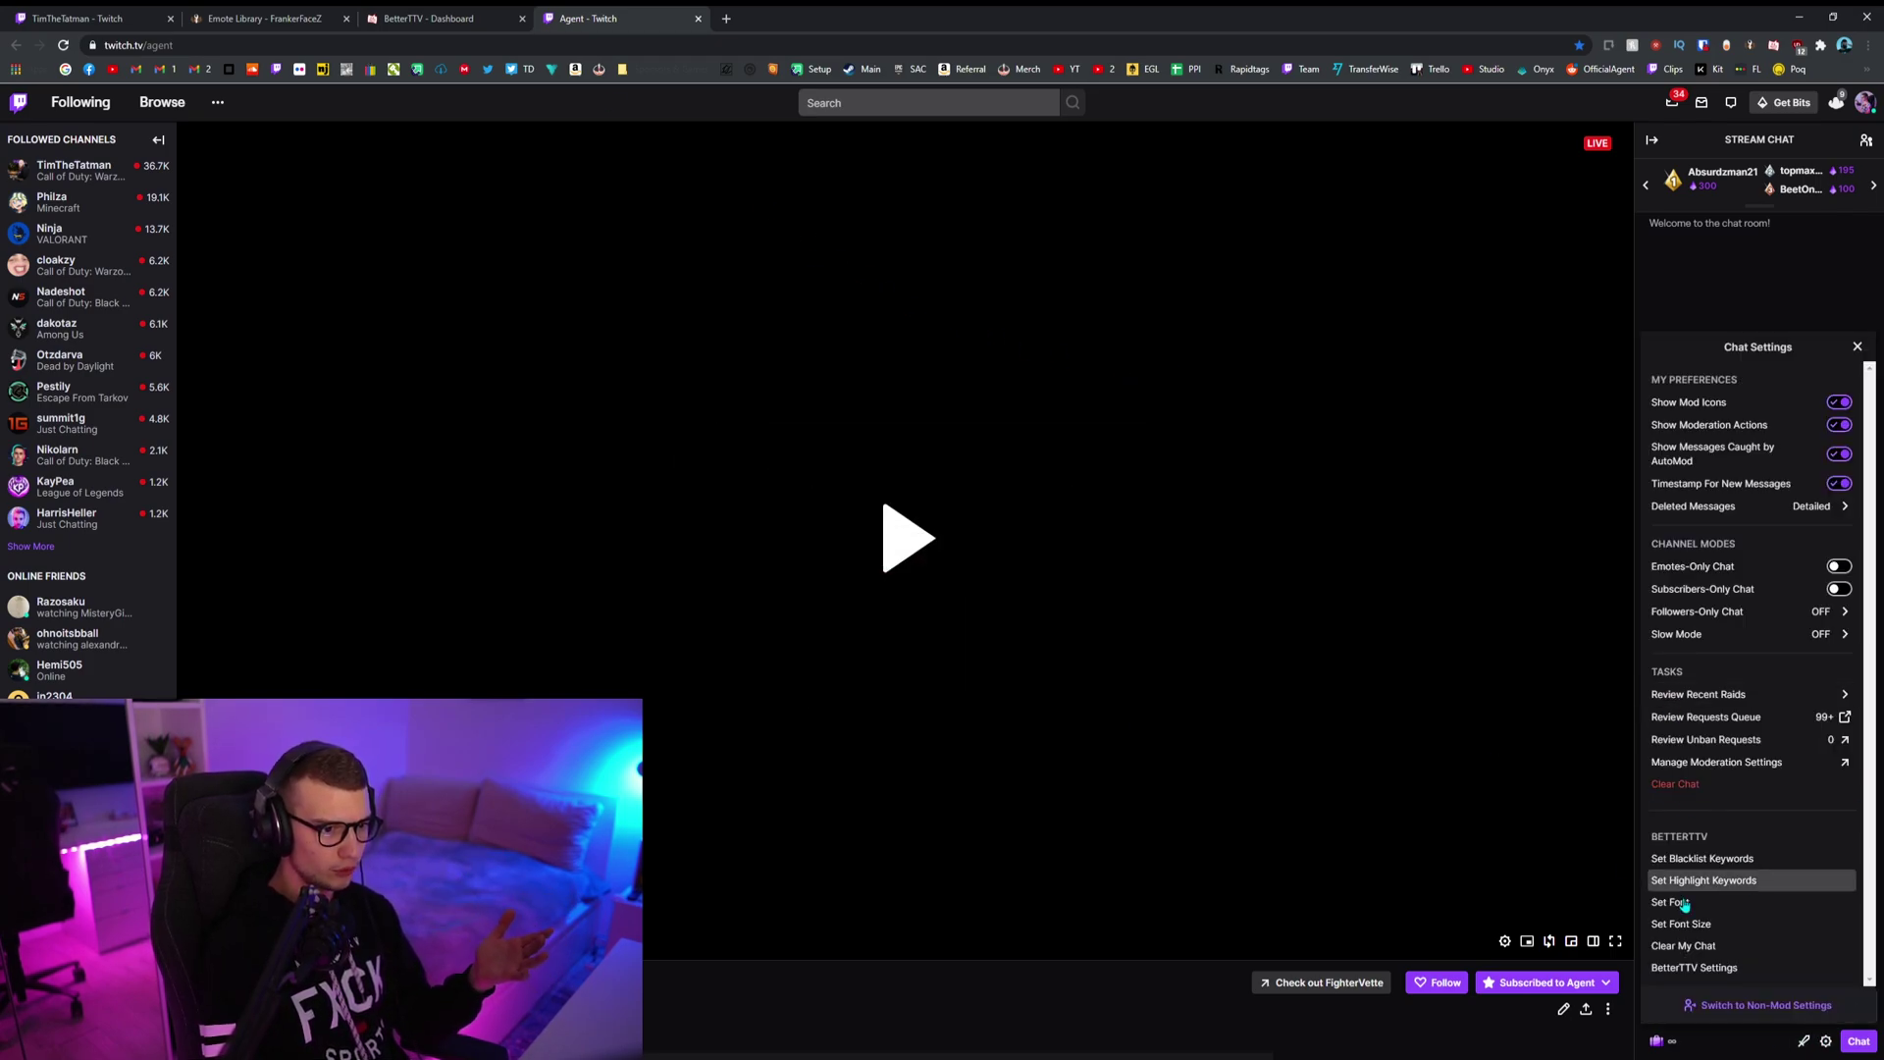
click(1748, 1003)
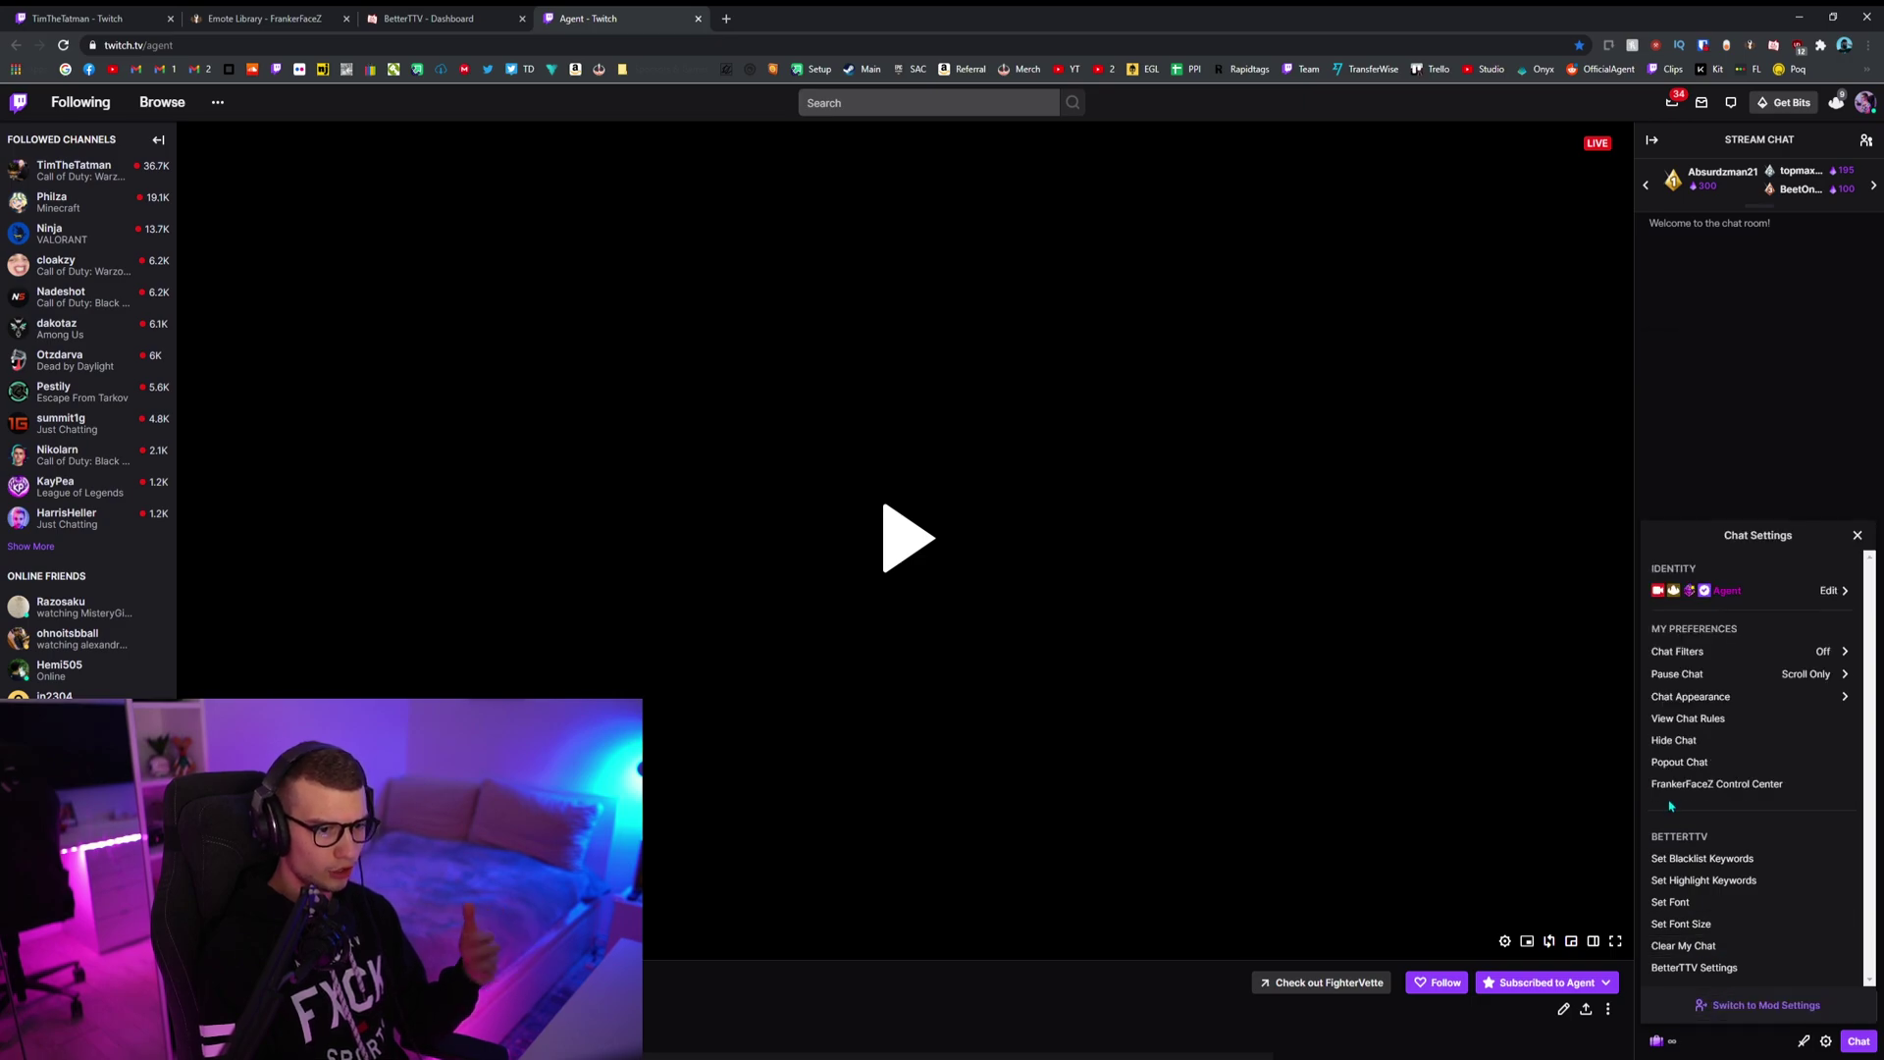
click(1767, 784)
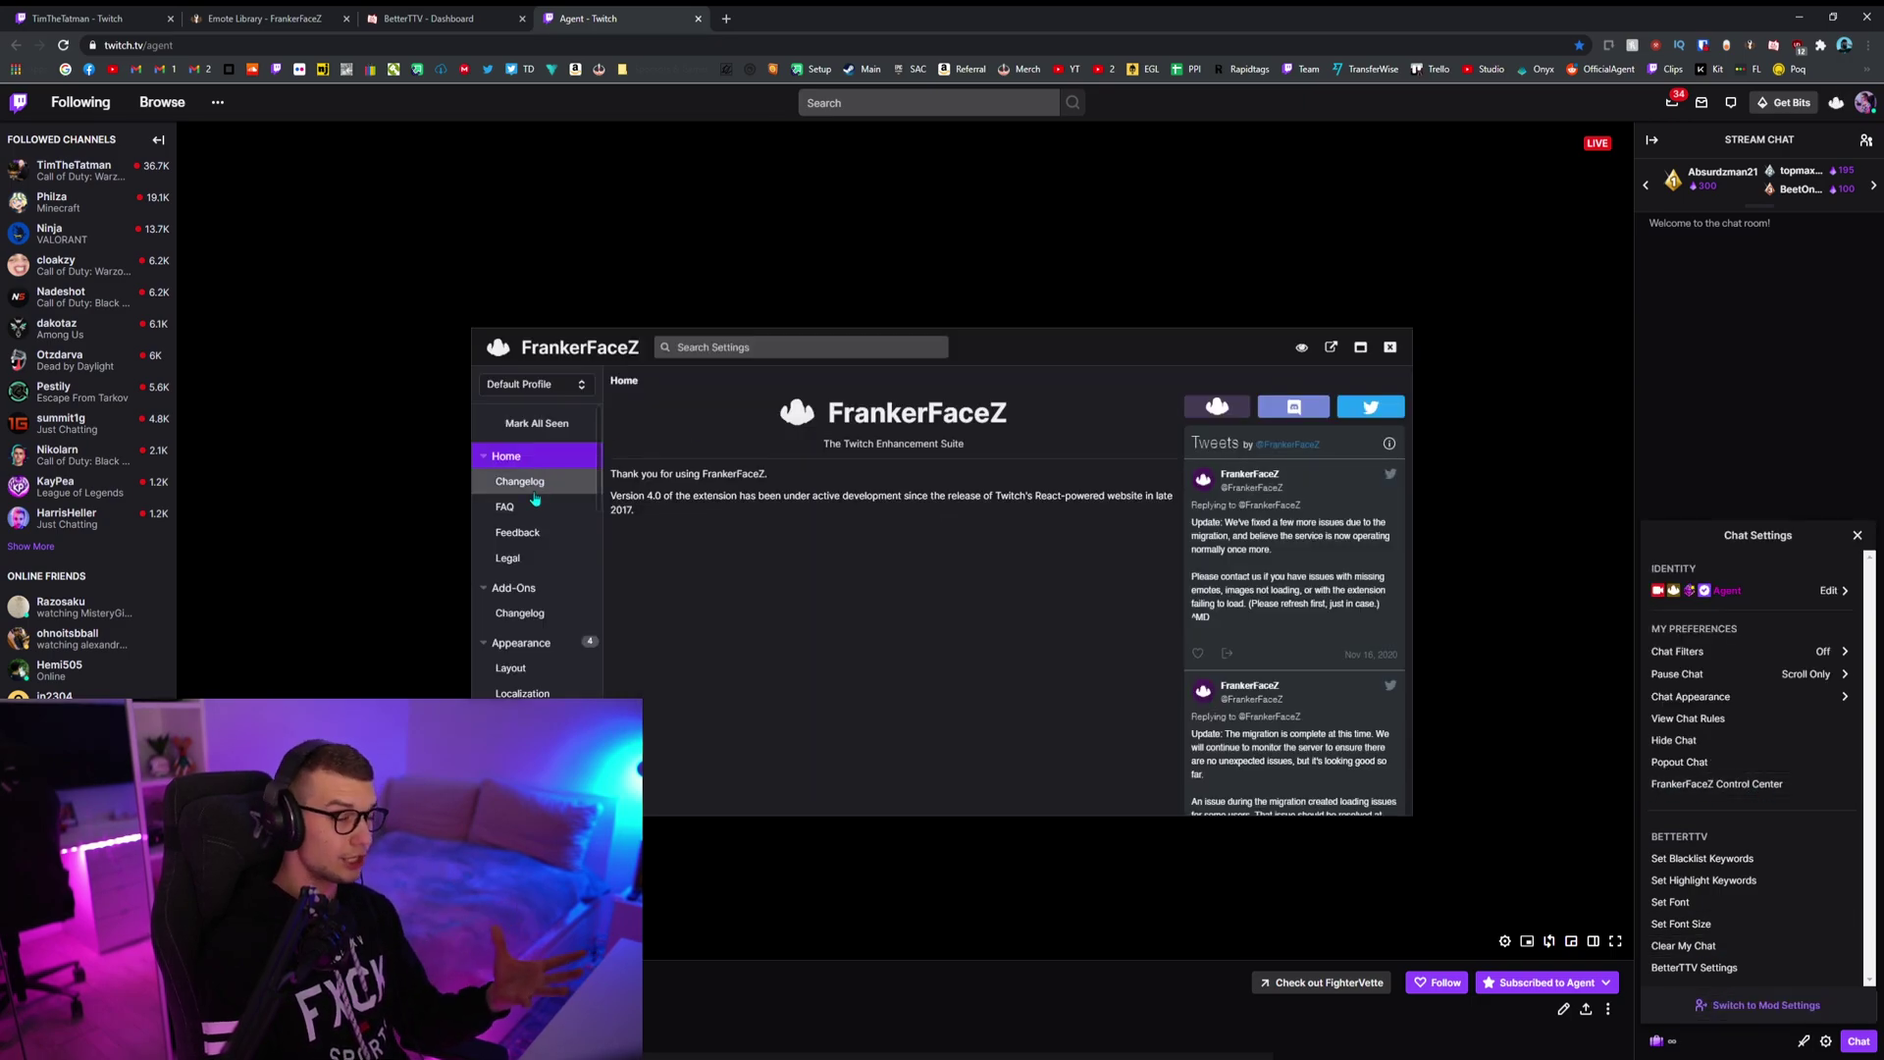
click(566, 669)
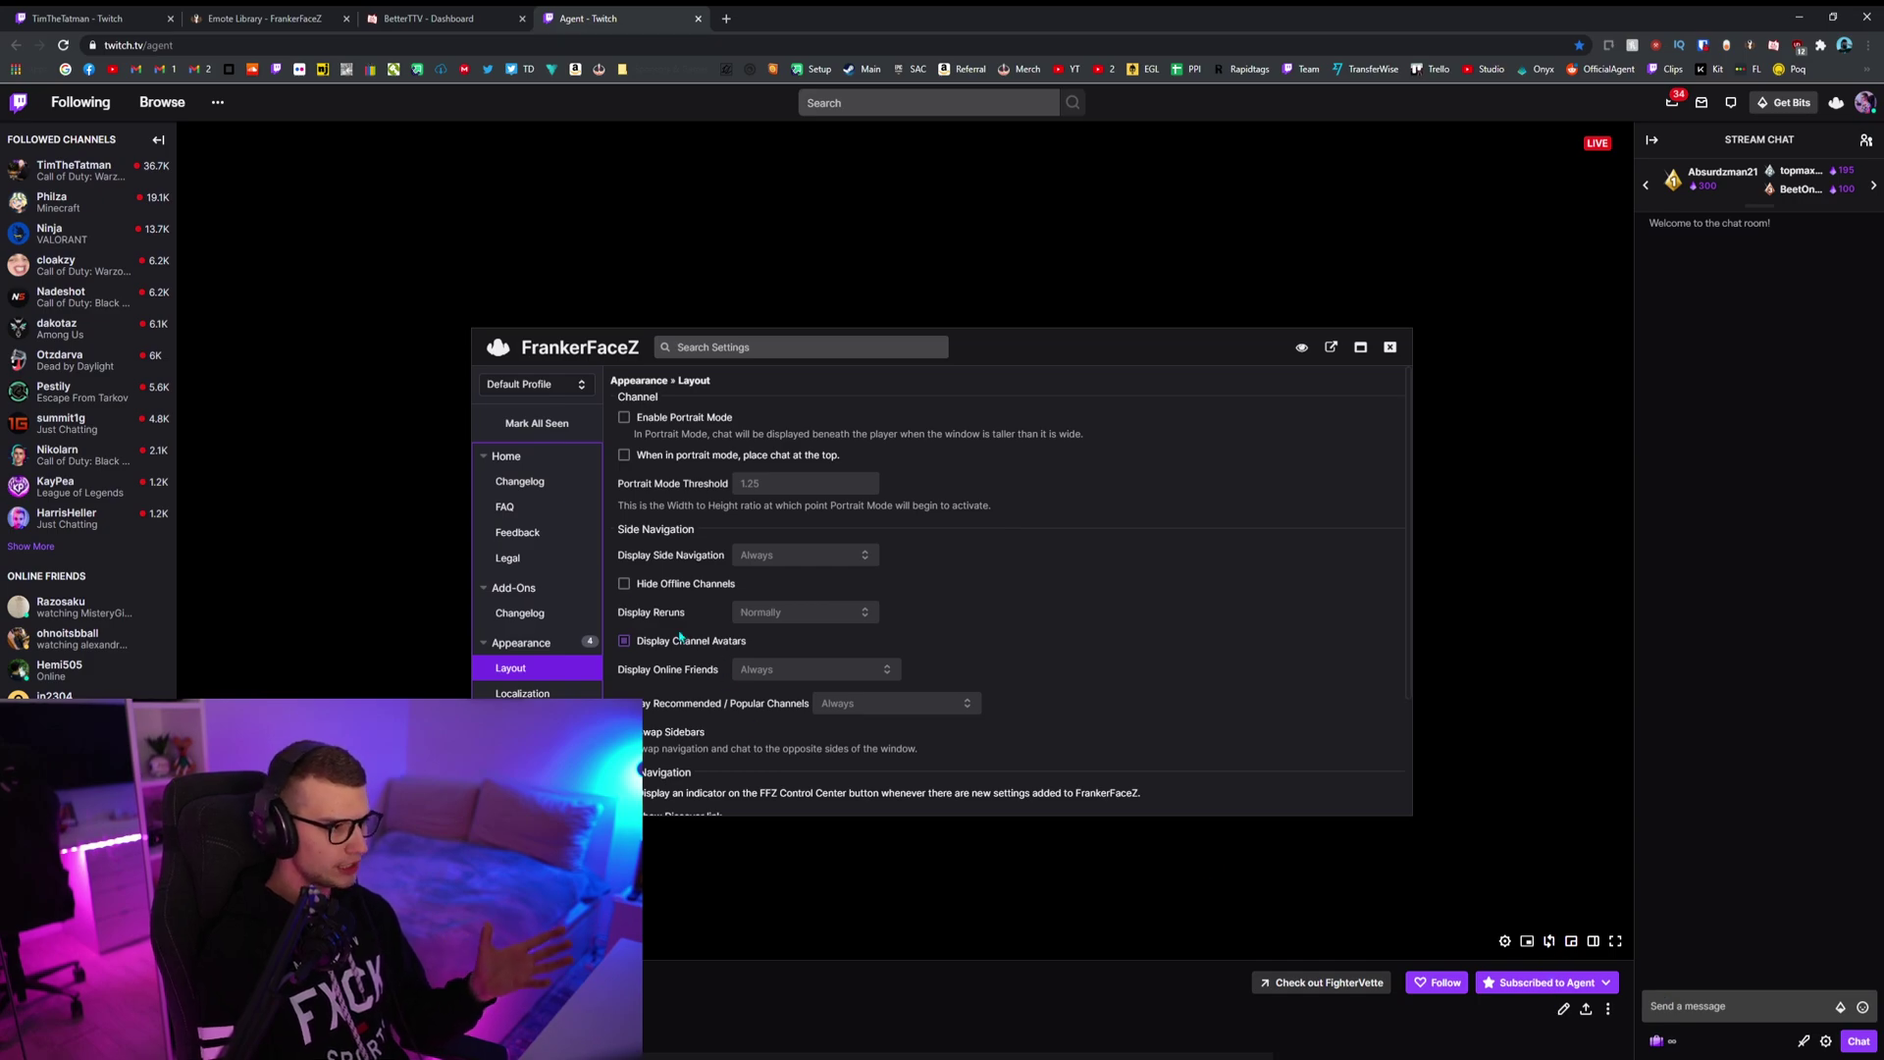
scroll(825, 571, down, 1)
scroll(824, 571, down, 2)
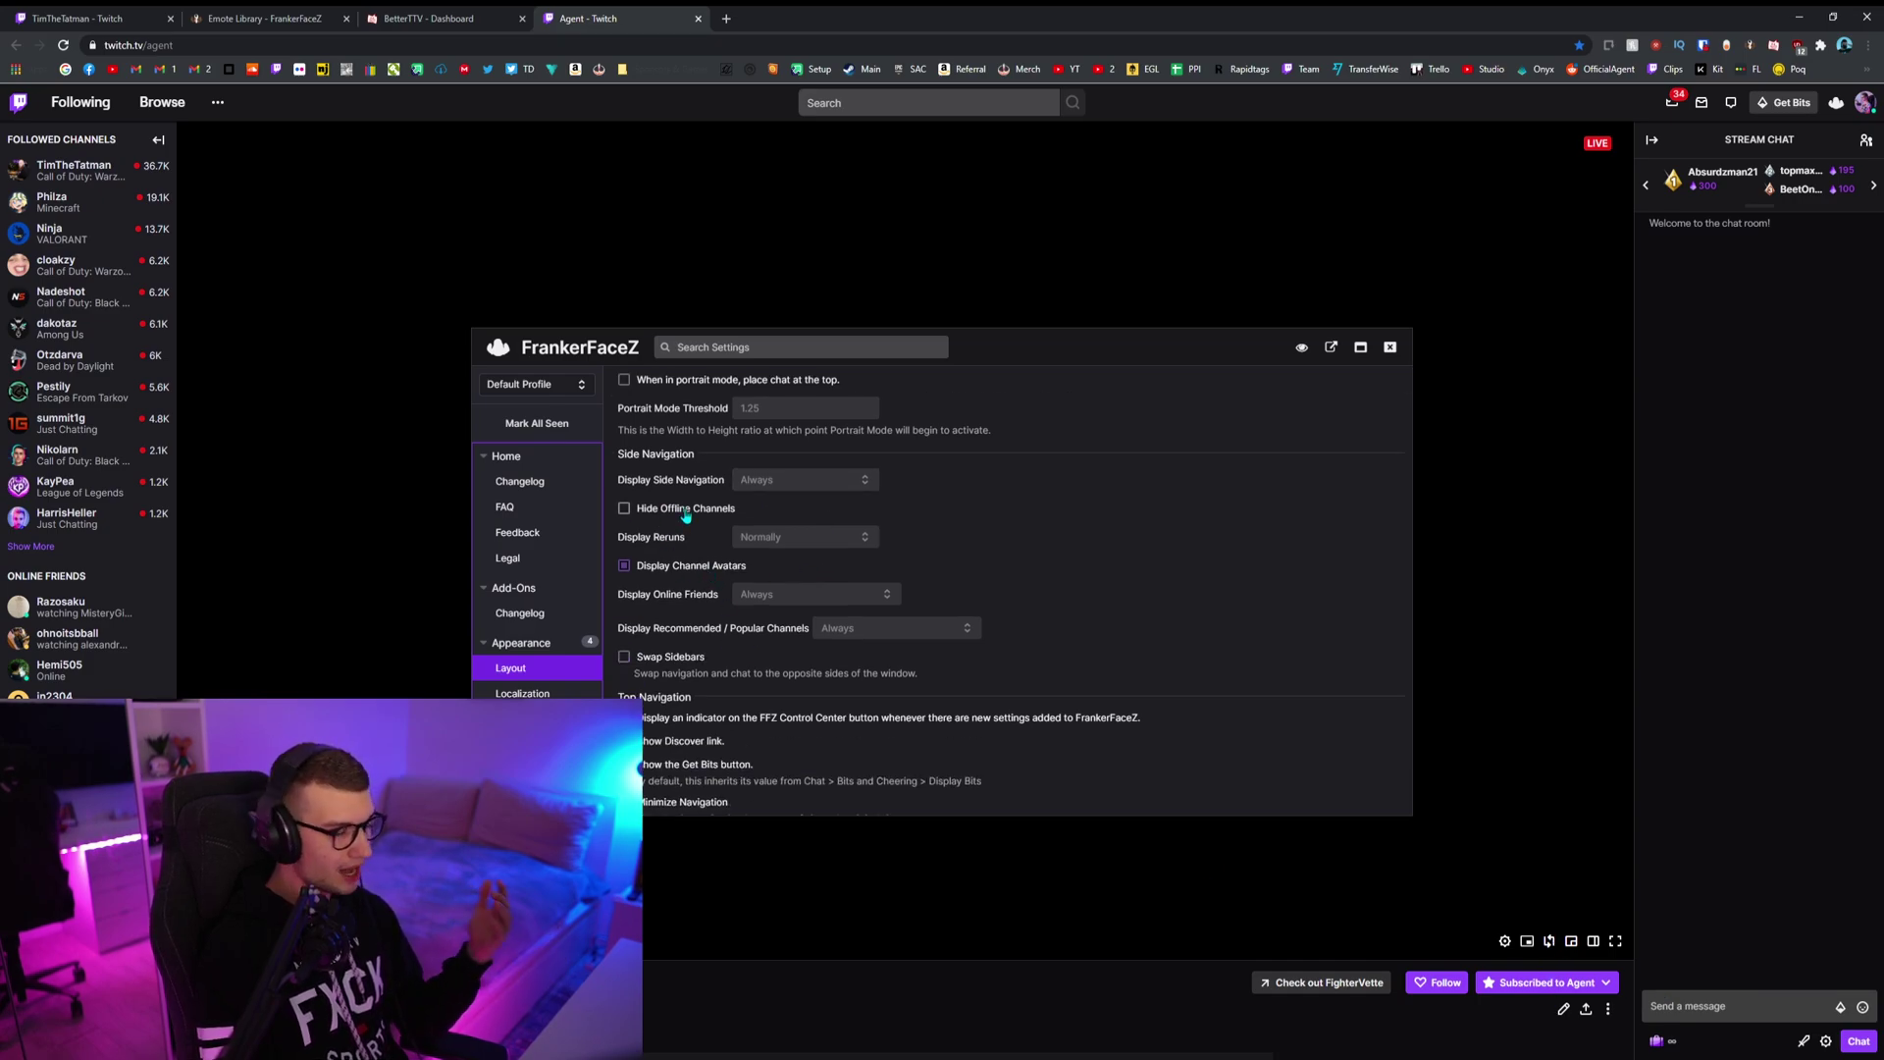
scroll(687, 511, down, 5)
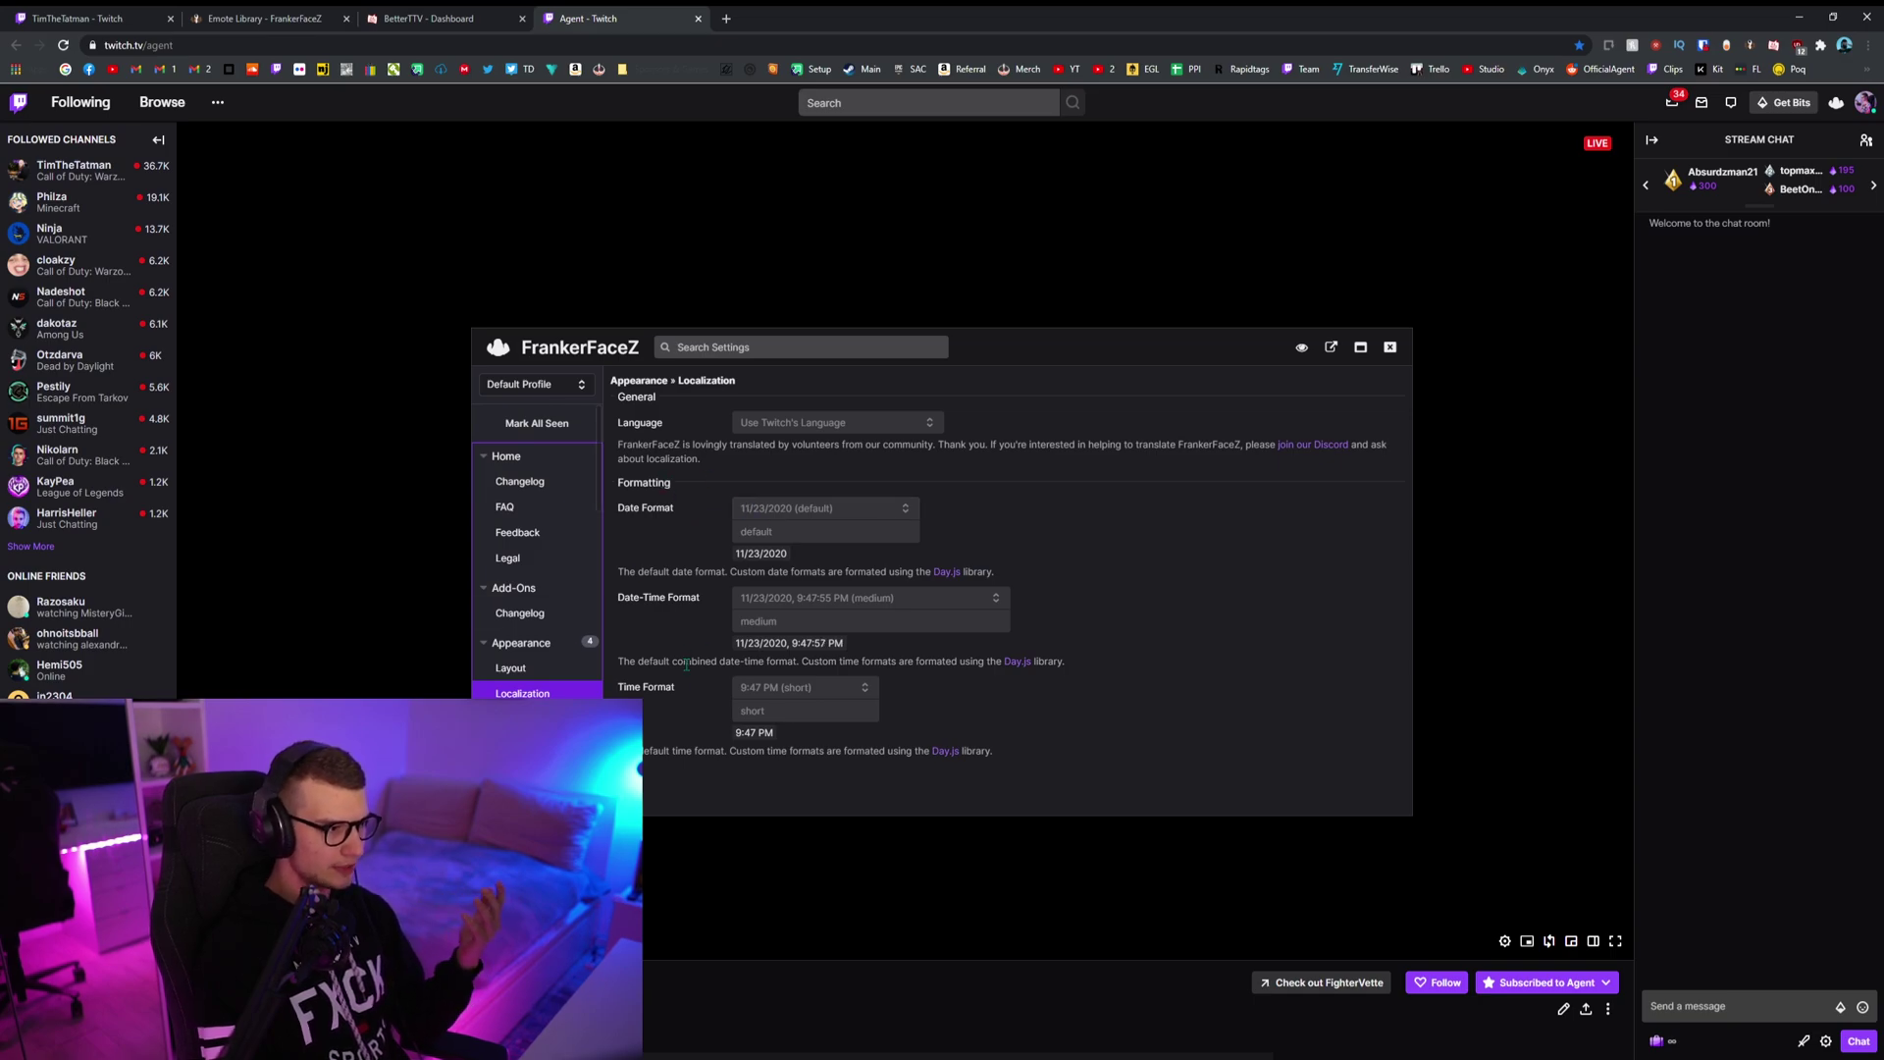
scroll(1011, 570, down, 3)
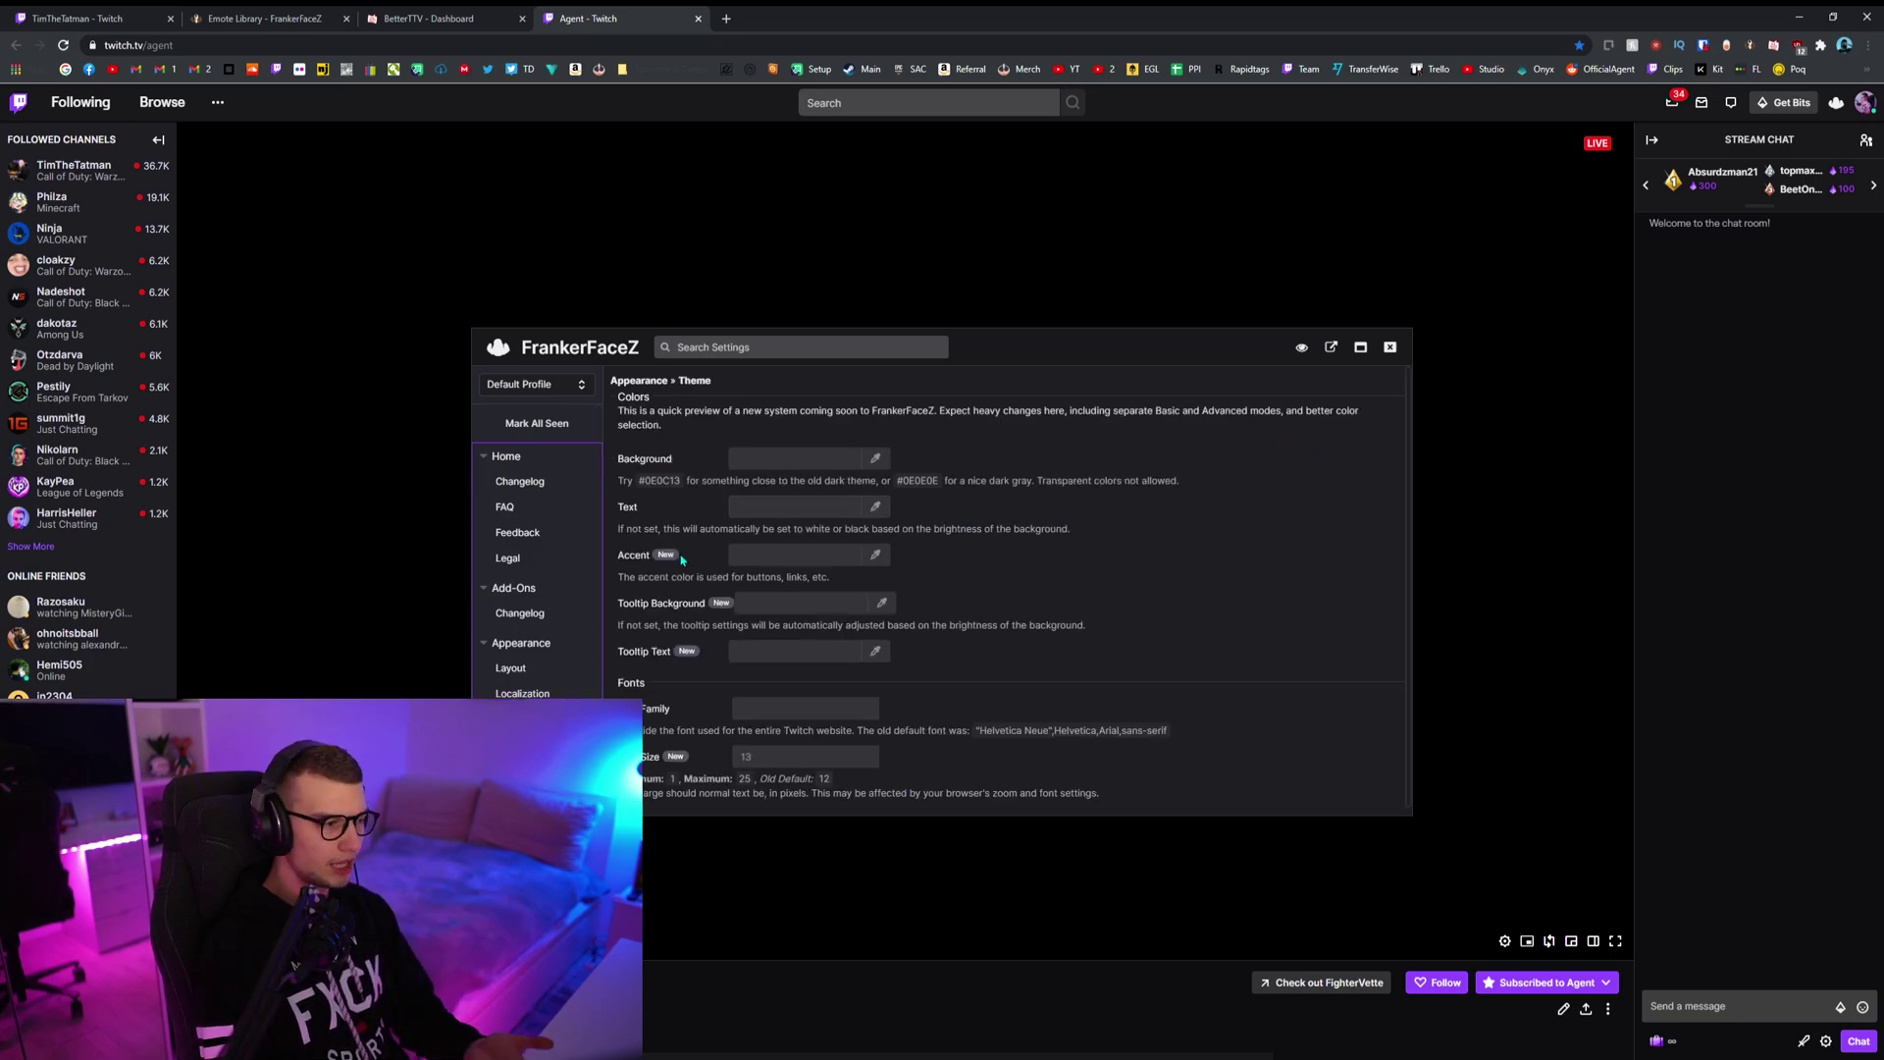
scroll(685, 589, down, 1)
scroll(580, 680, down, 3)
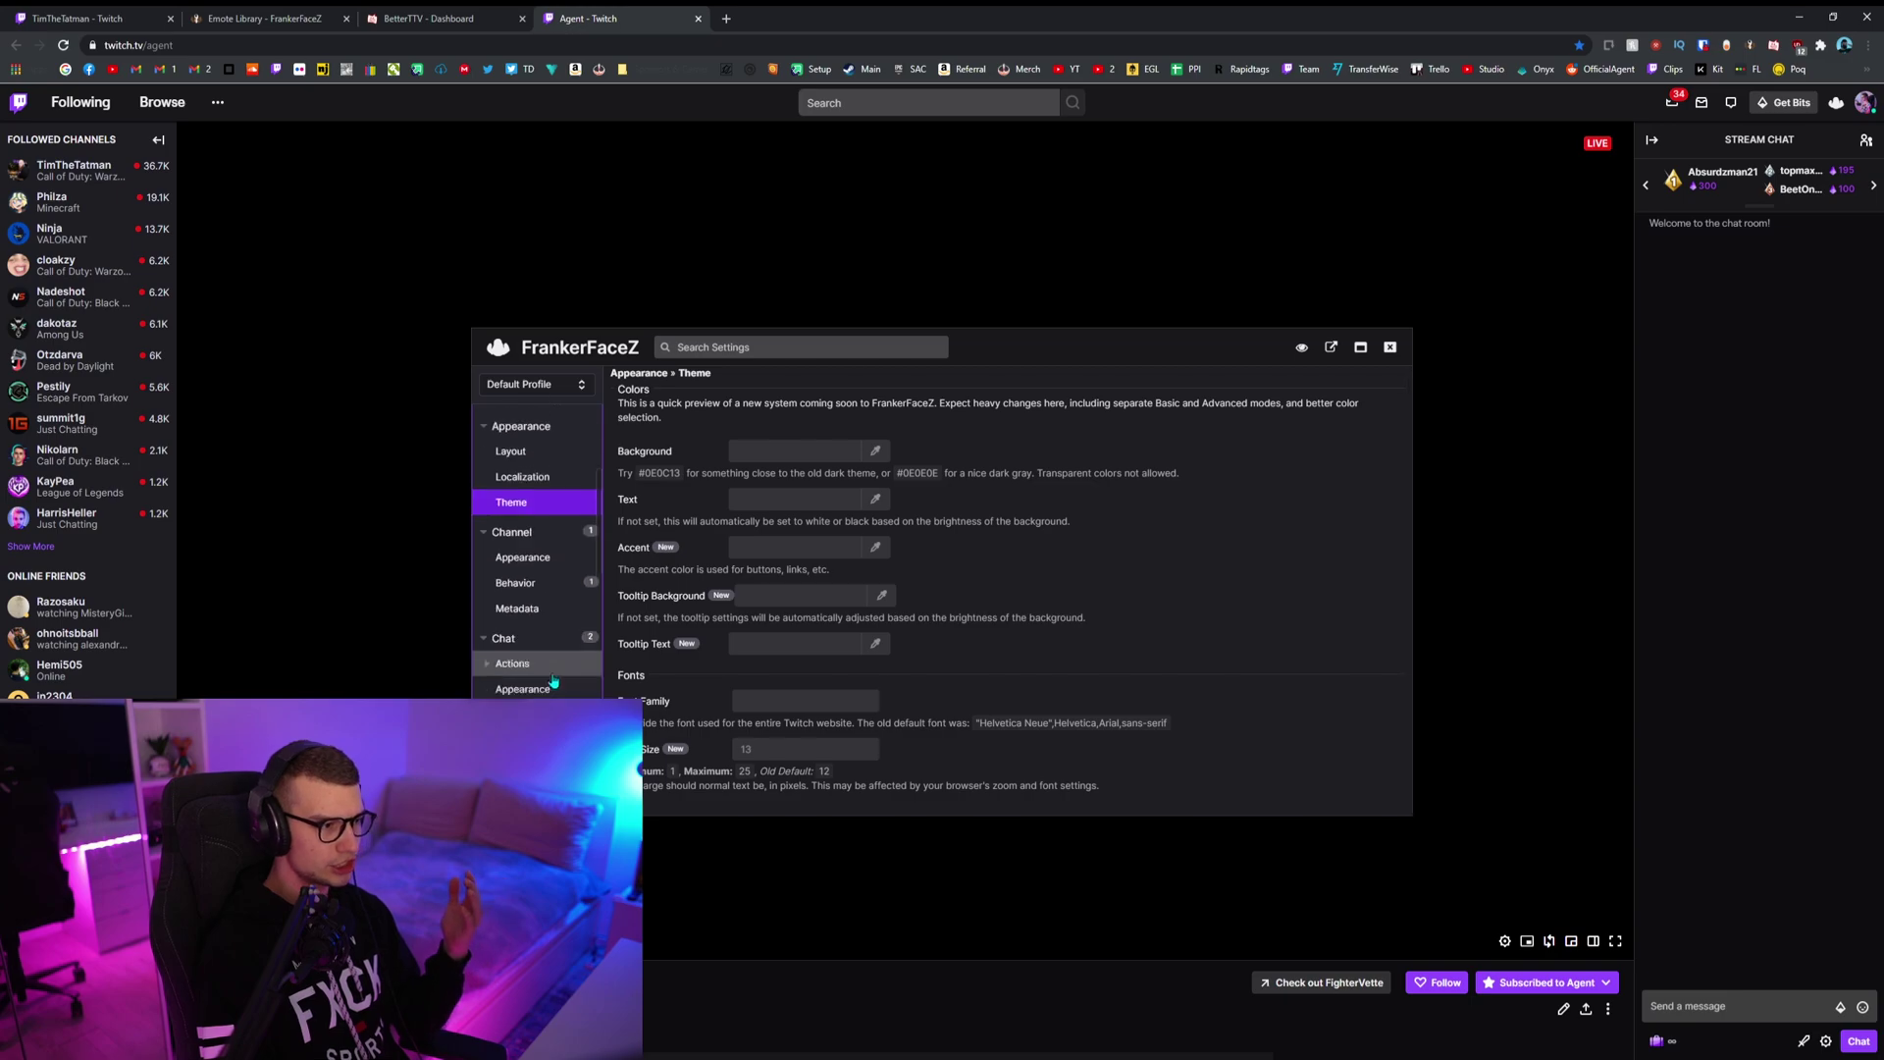
click(564, 548)
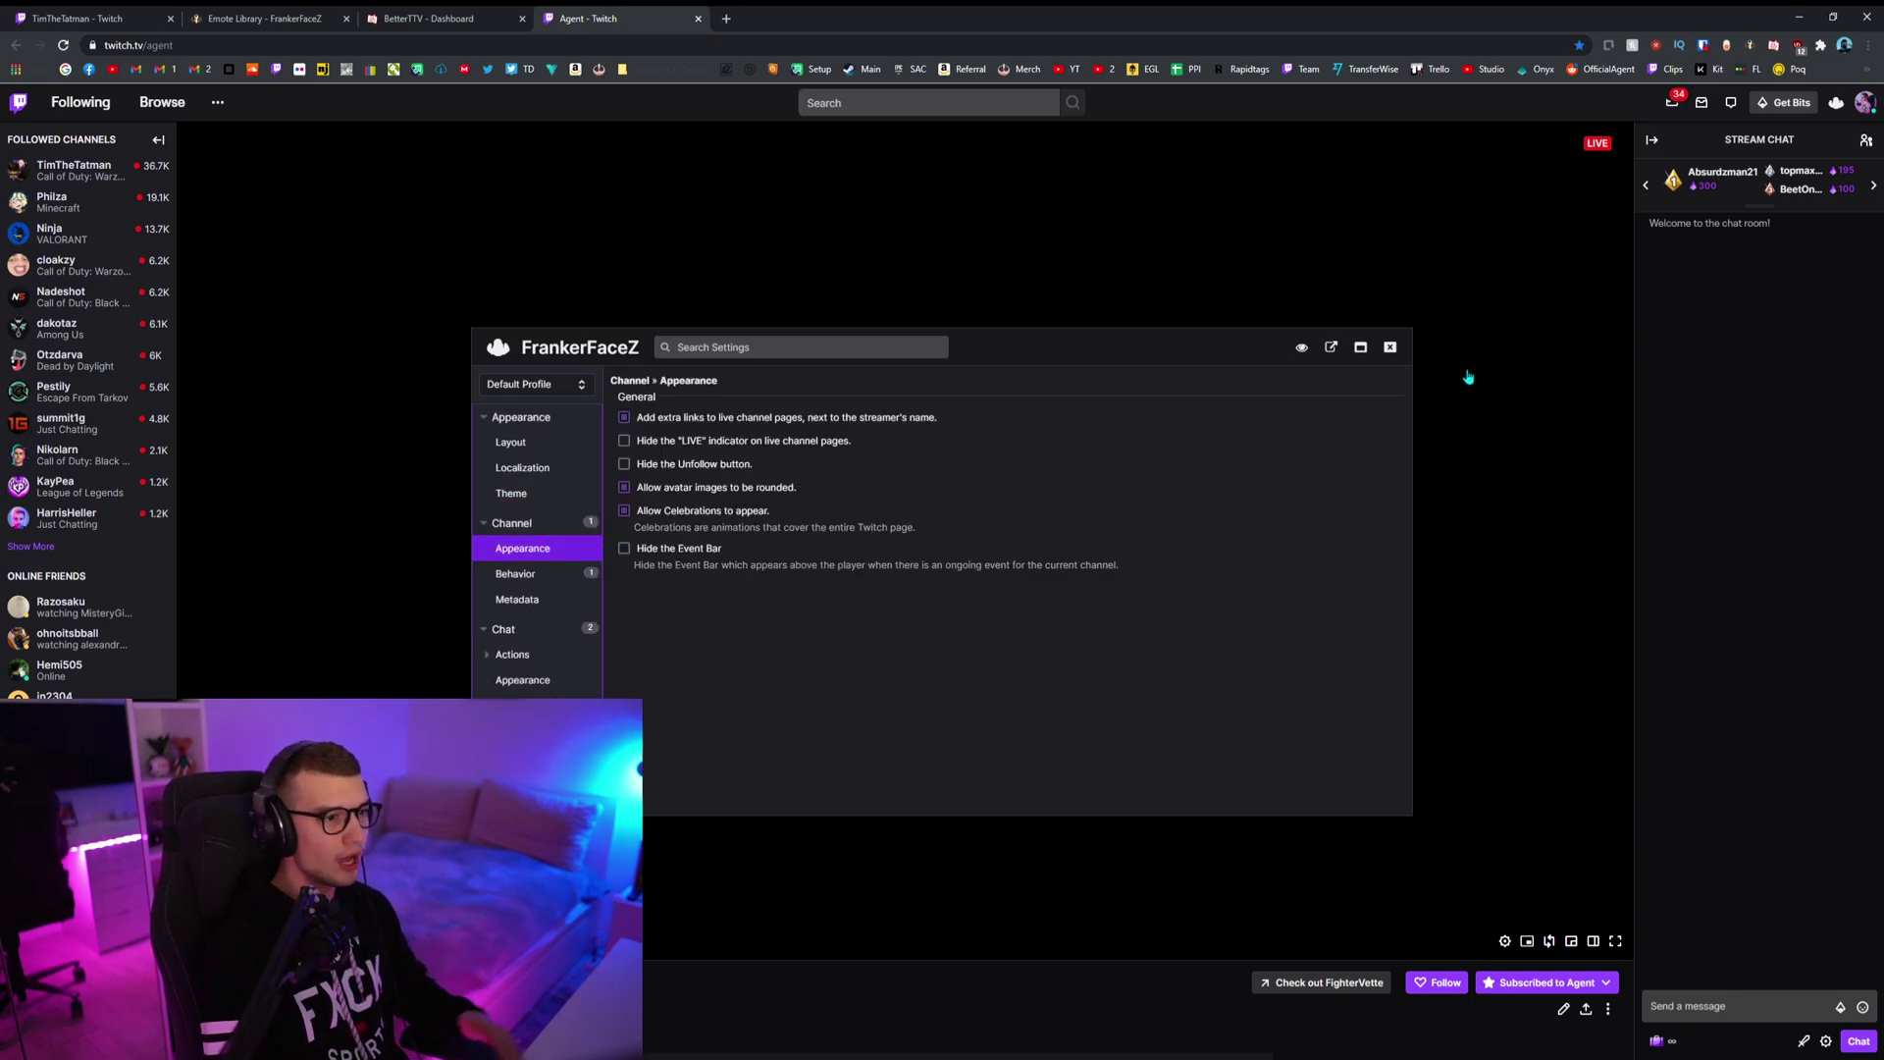
click(1389, 348)
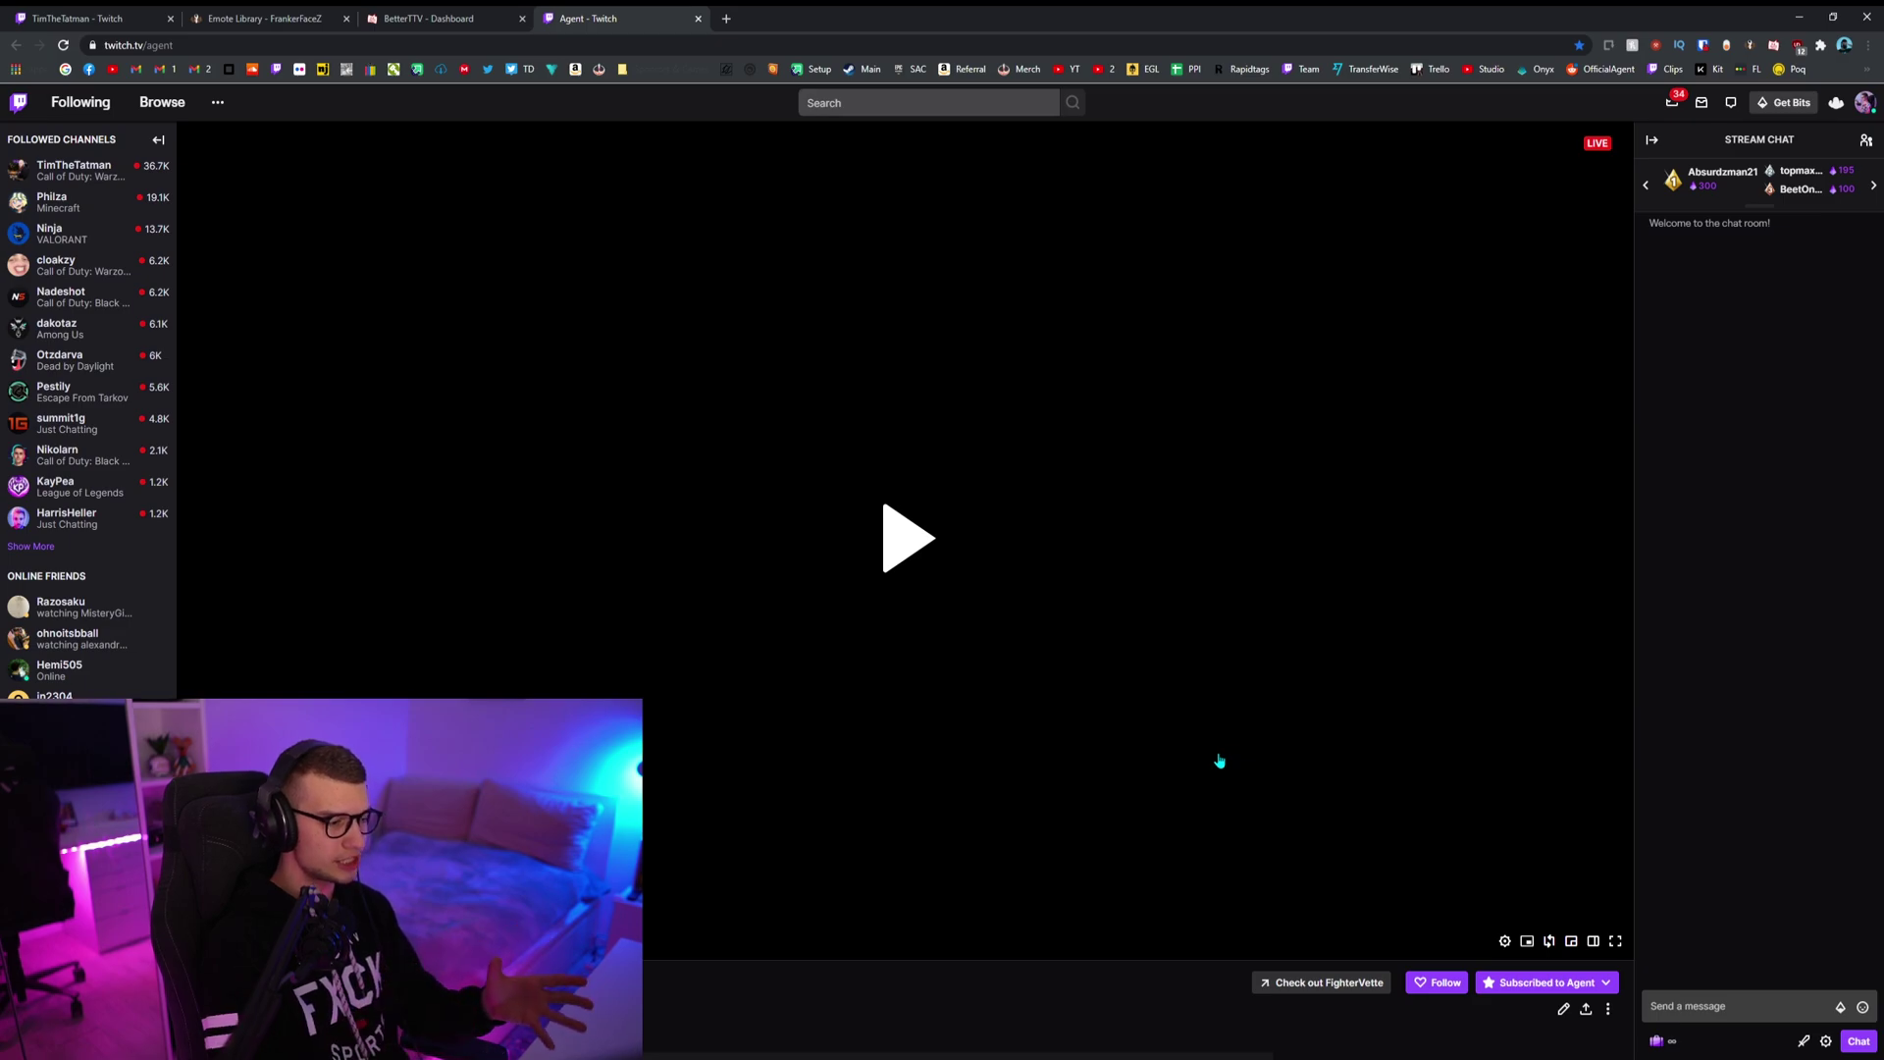
click(1827, 1042)
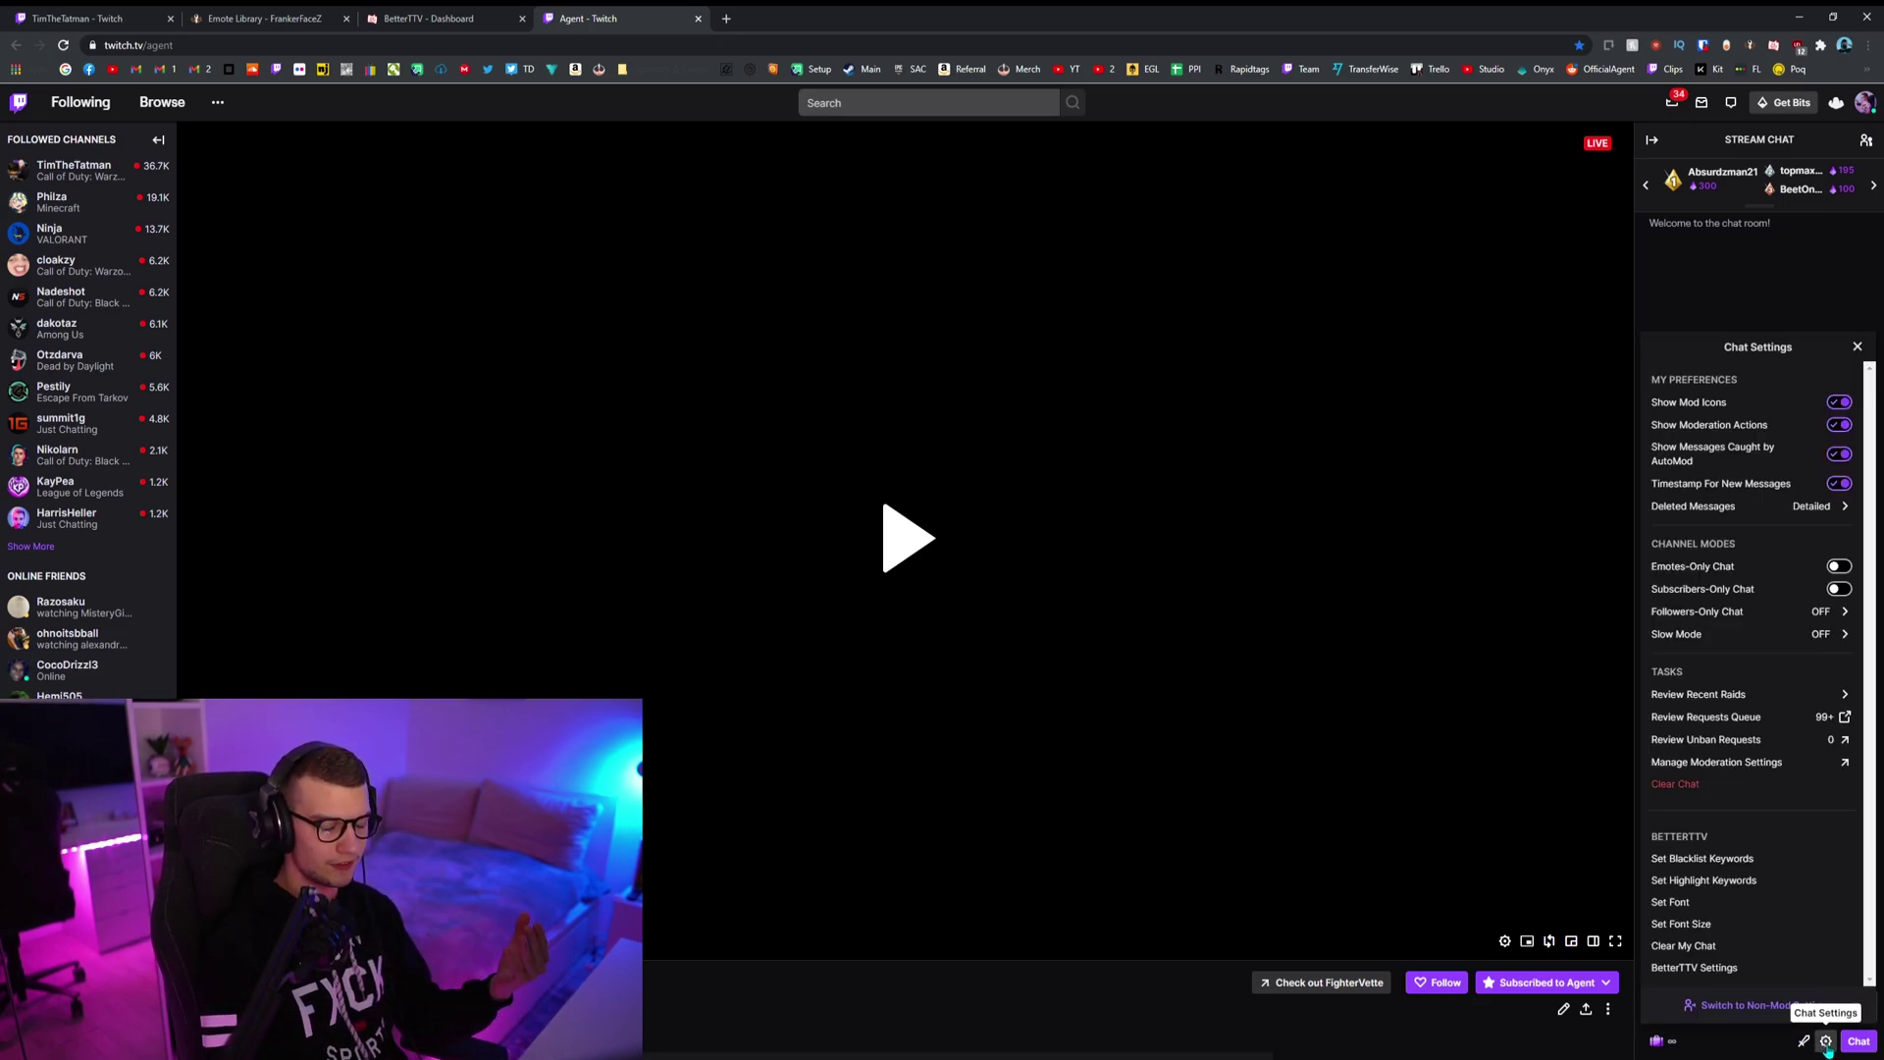
click(1712, 862)
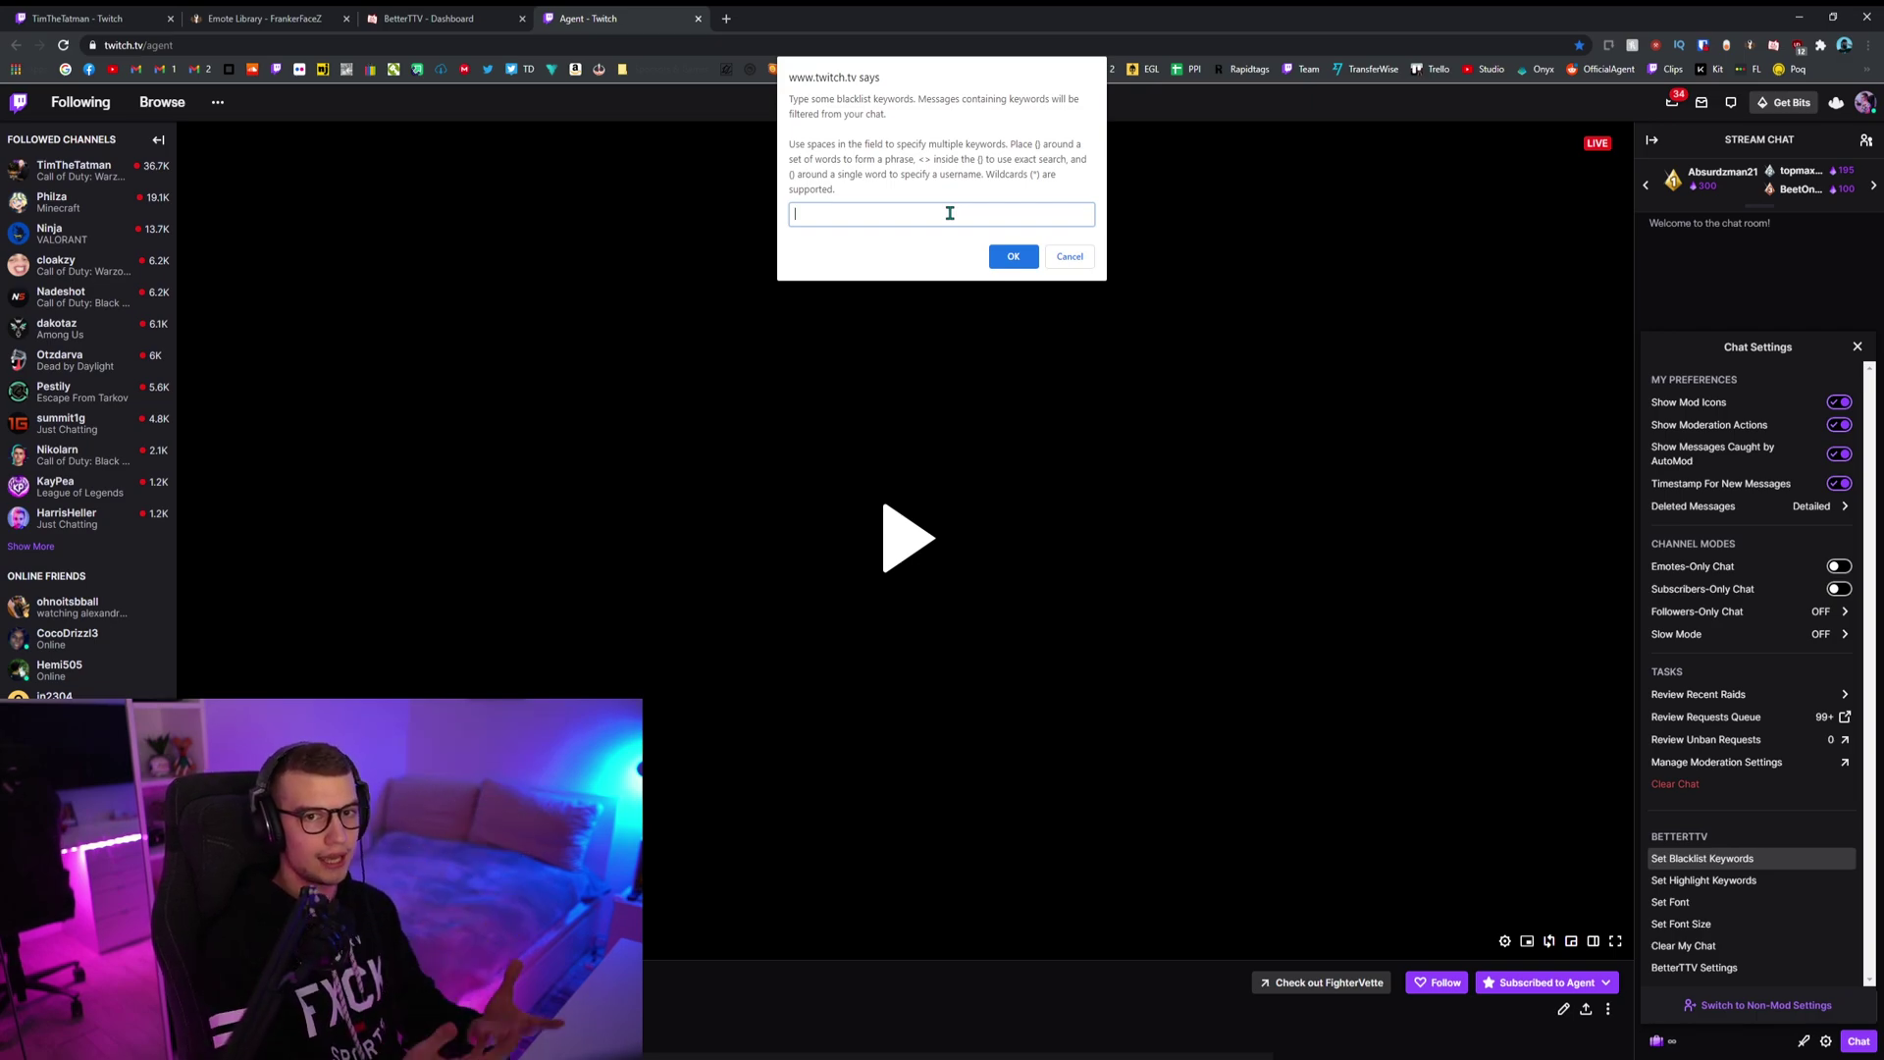
click(1070, 256)
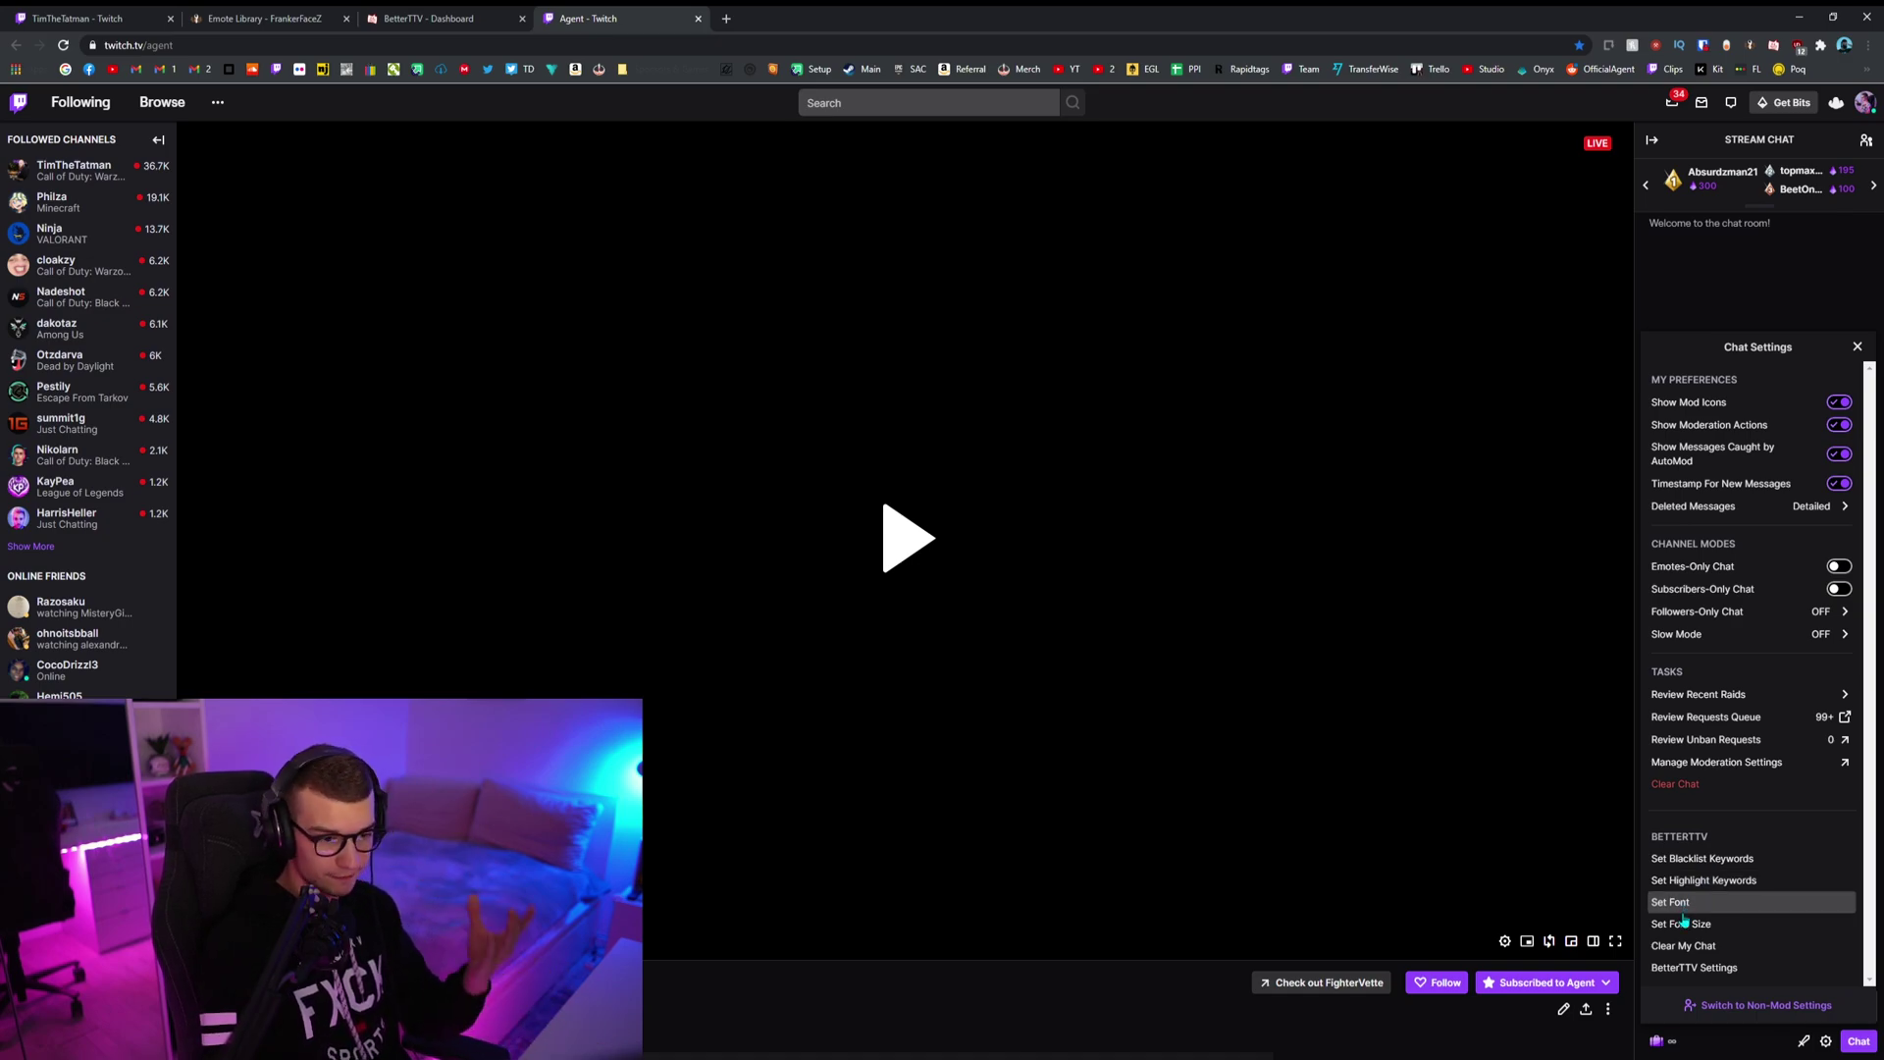
click(1683, 905)
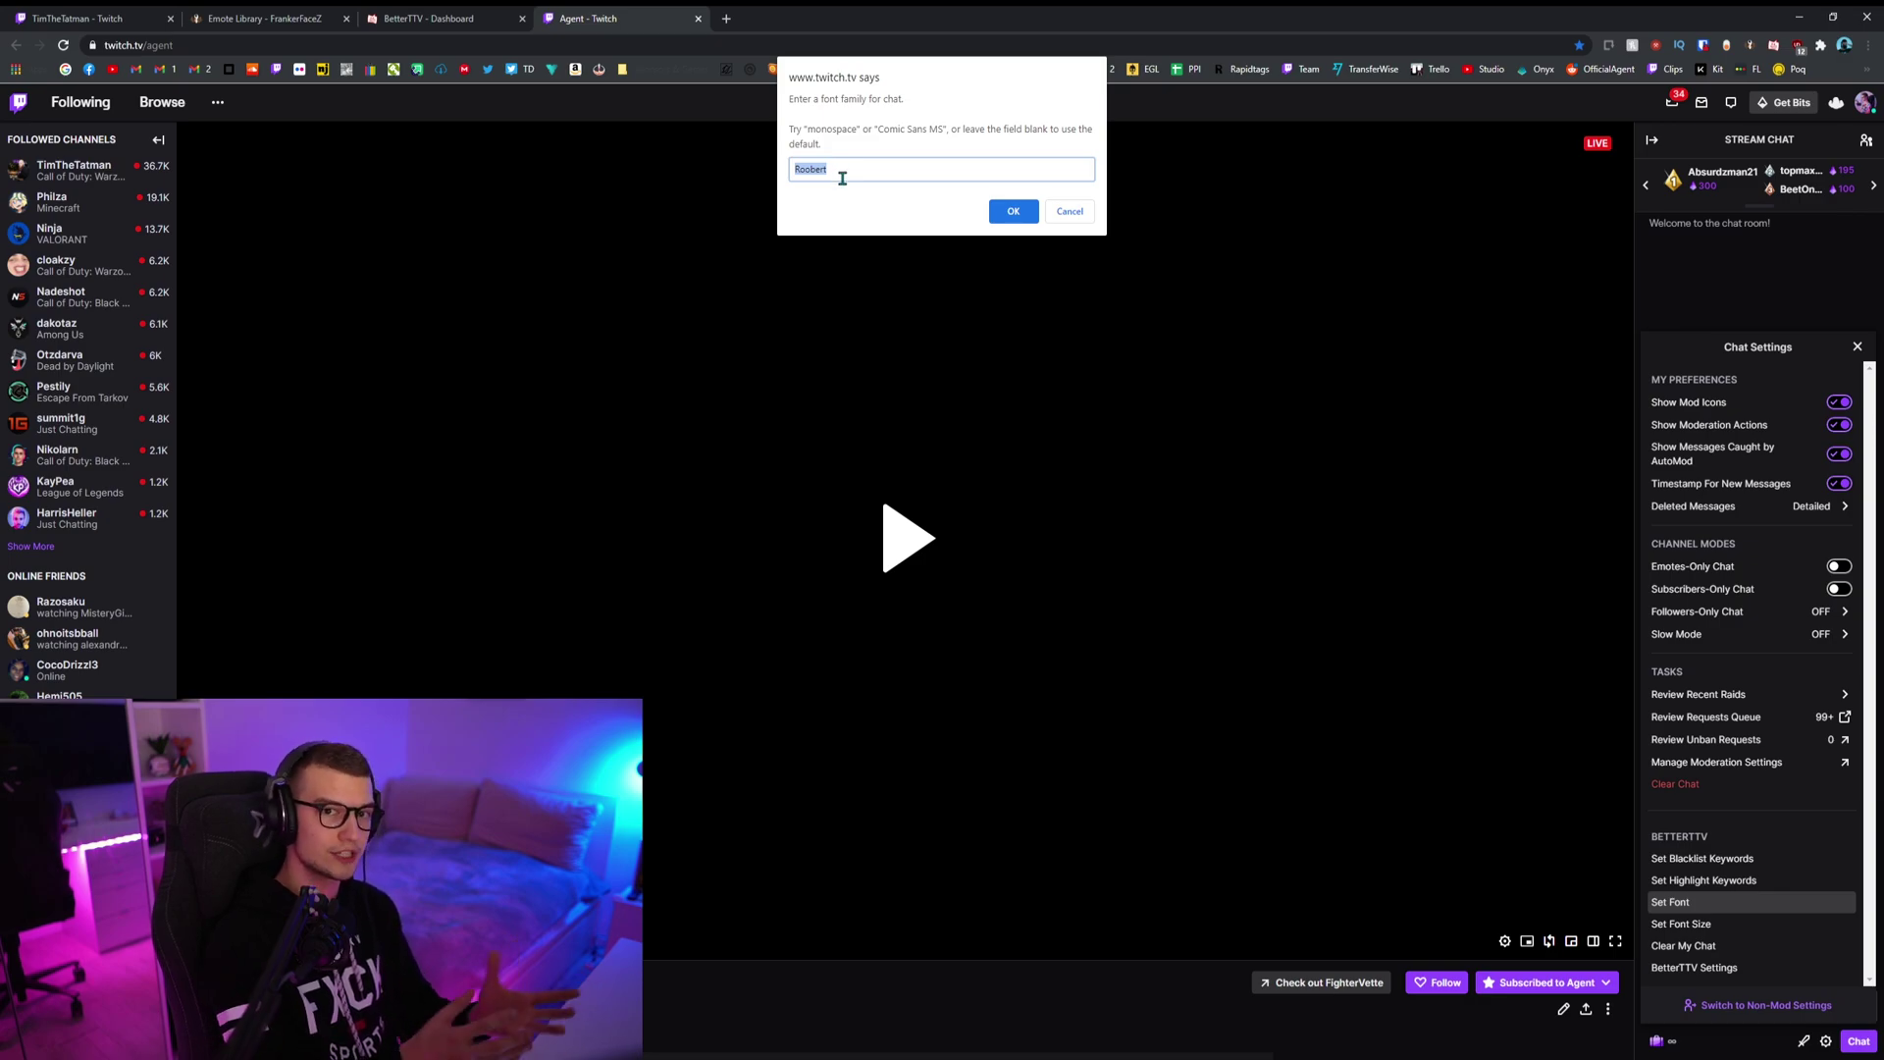
click(1080, 212)
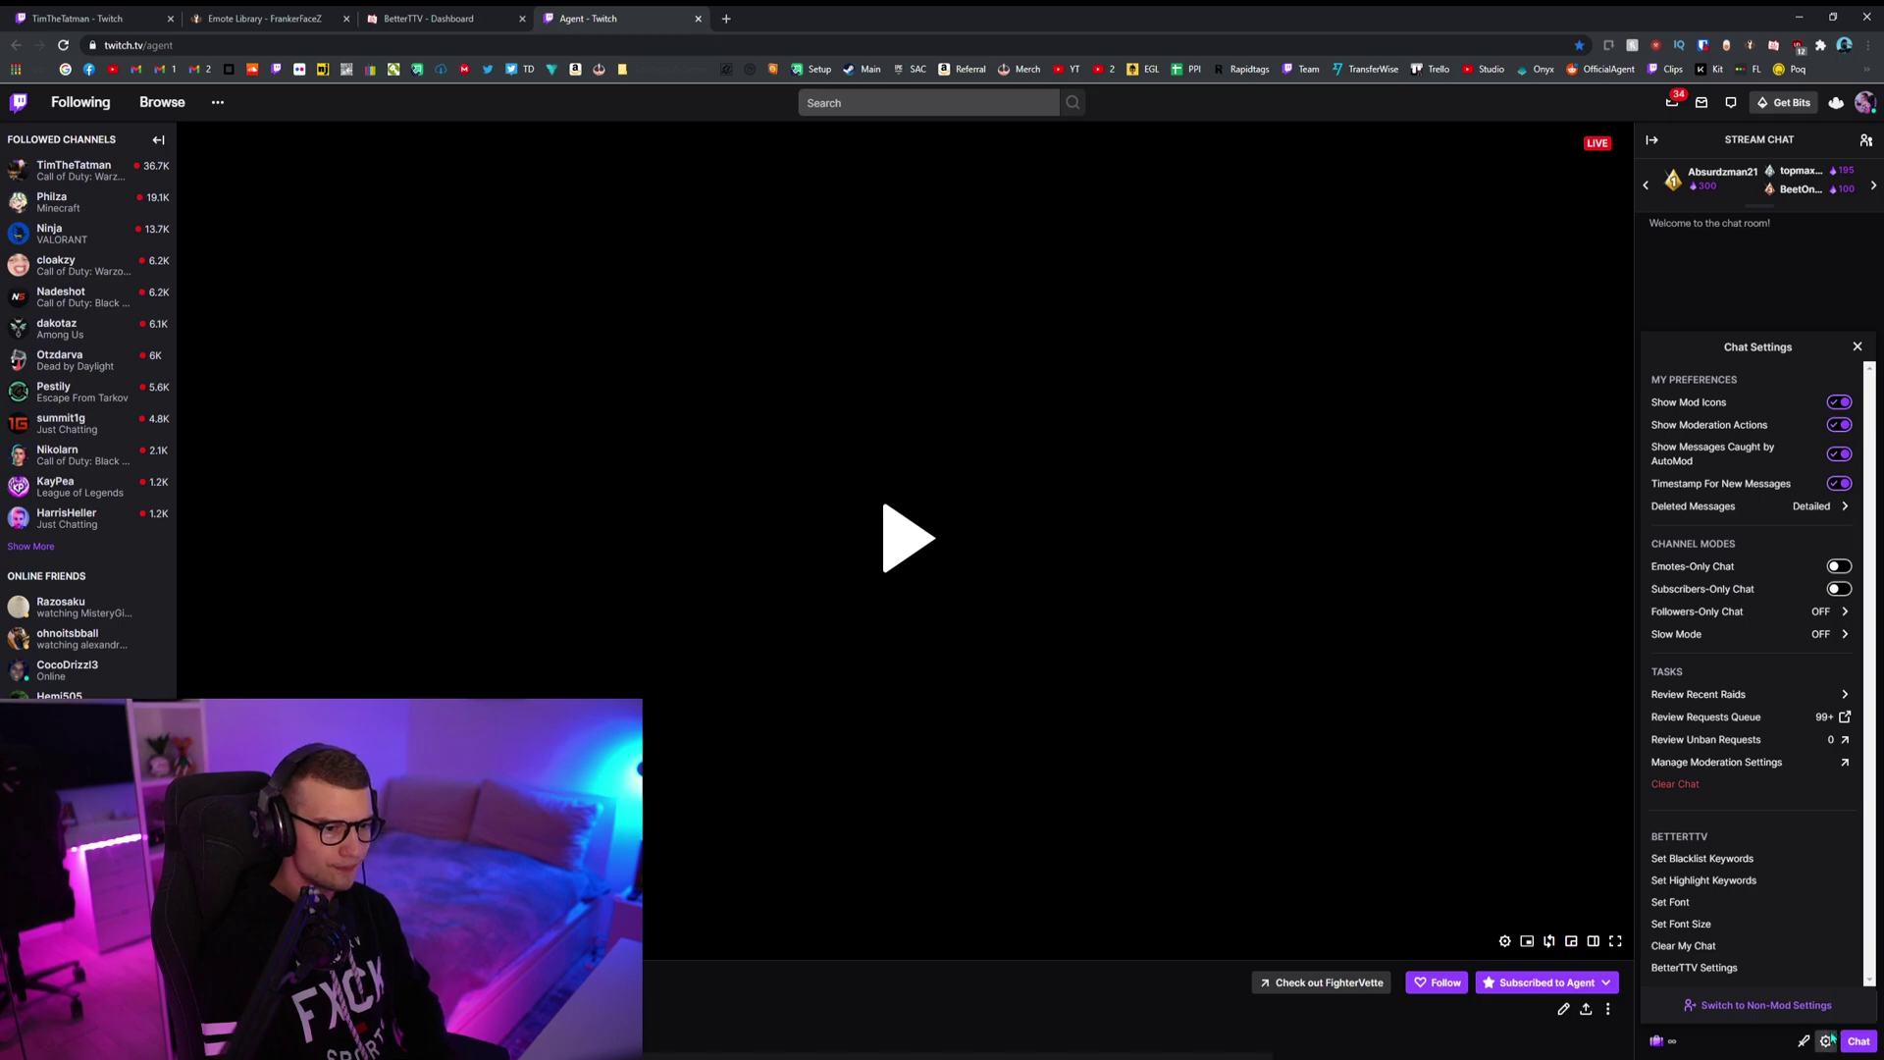
click(1827, 1042)
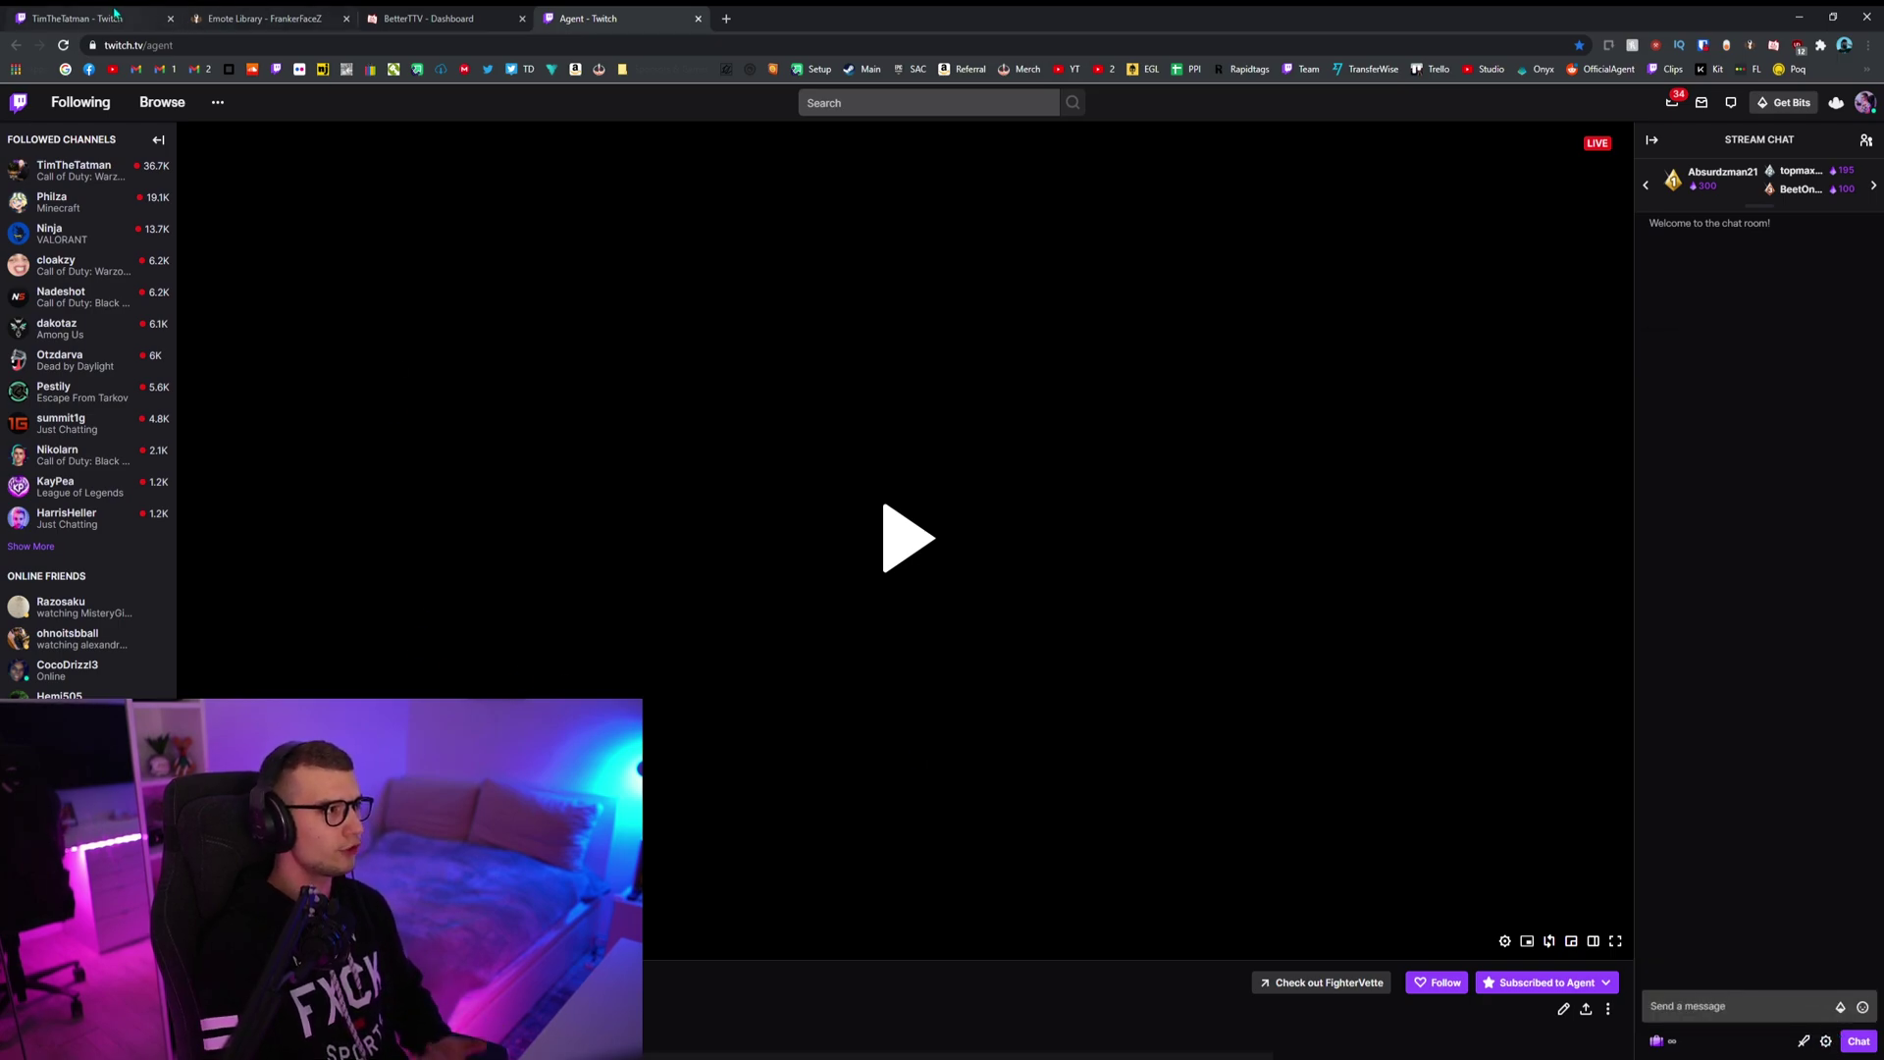
Host TimTheTatman from his stream, confirm it in the Agent channel's chat, then return to his stream
click(112, 14)
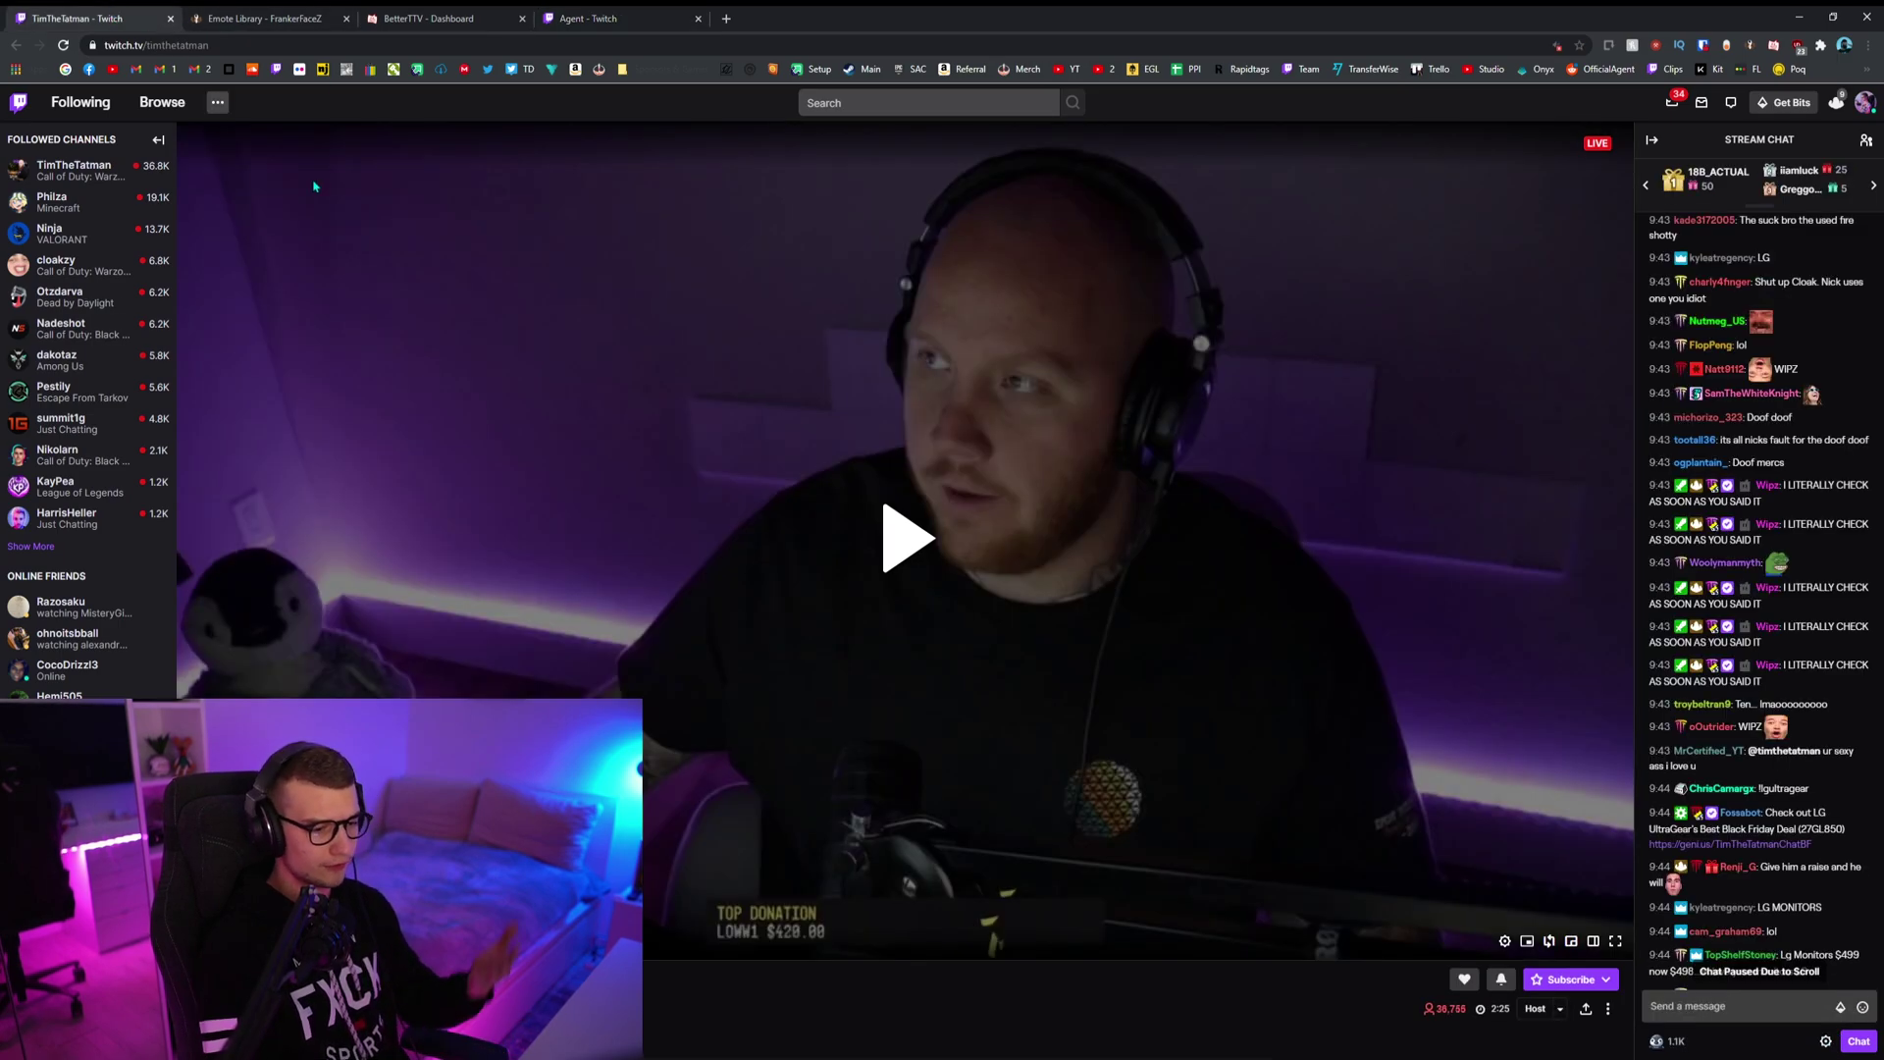
click(1536, 1015)
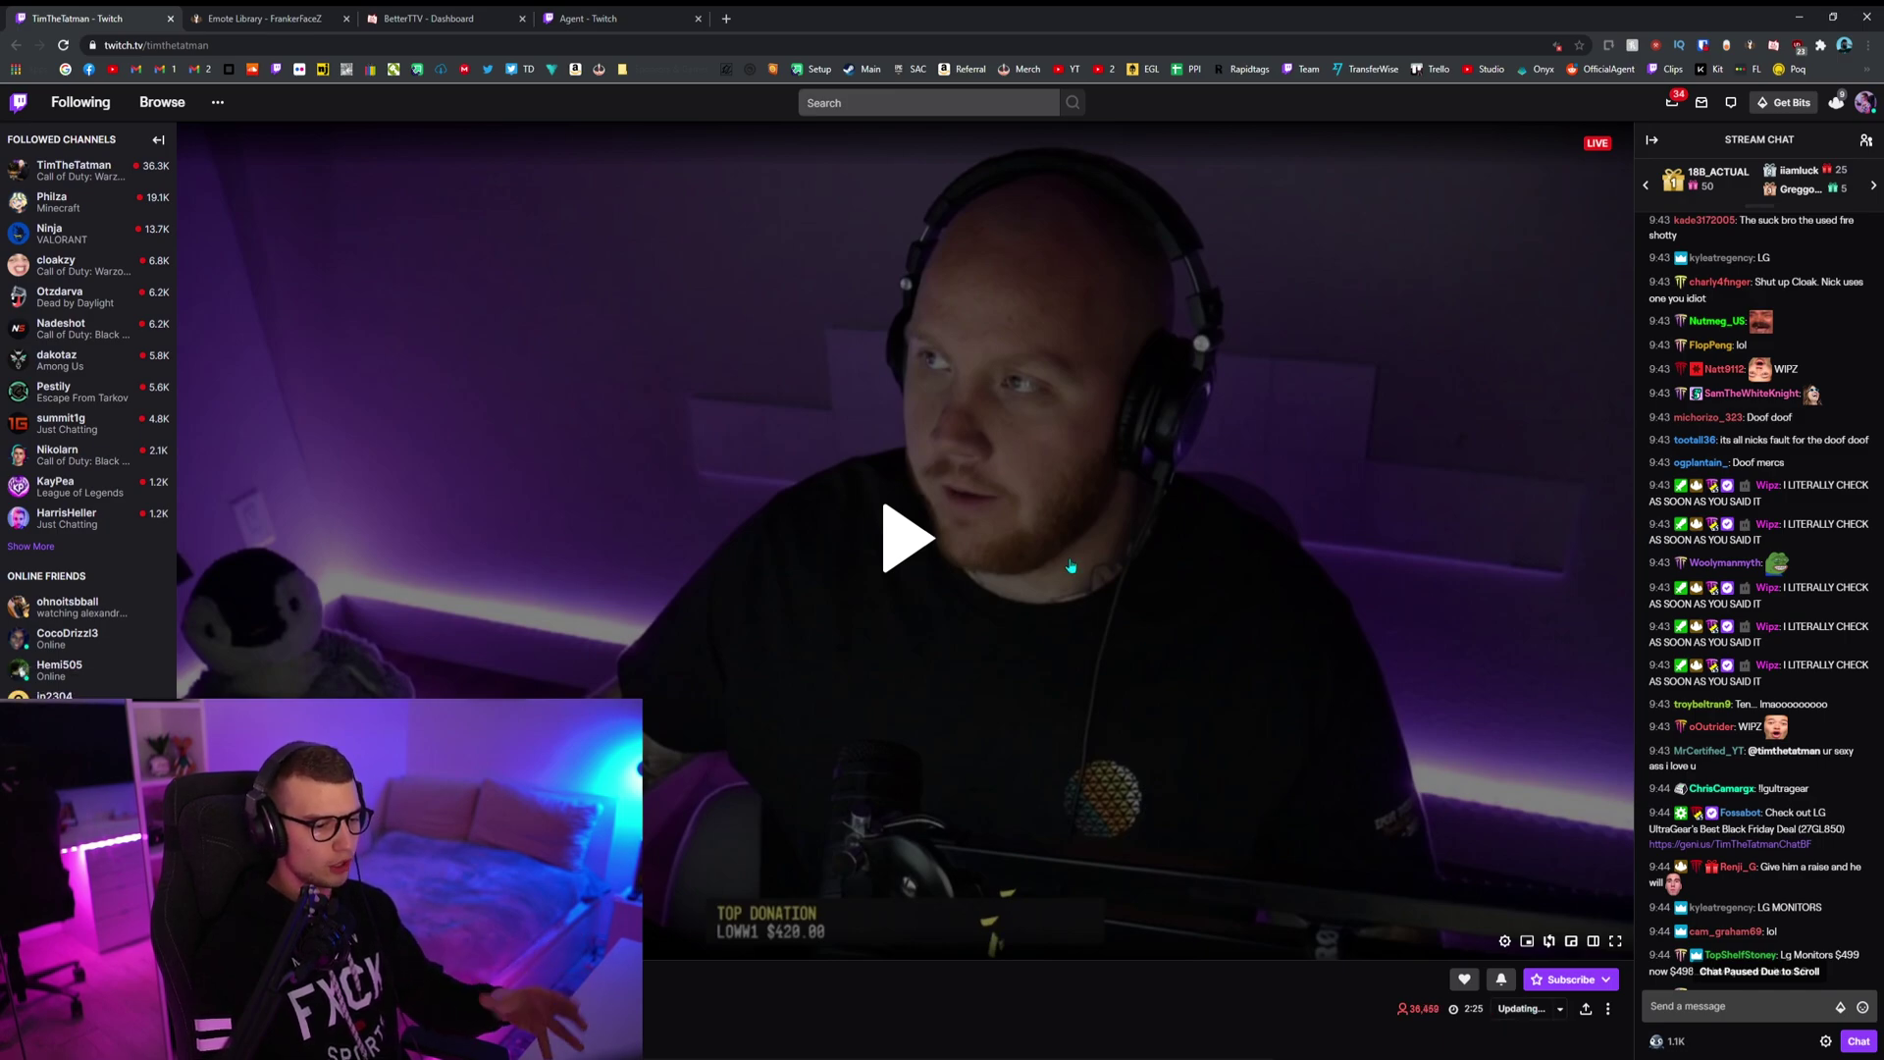
key(ctrl+4)
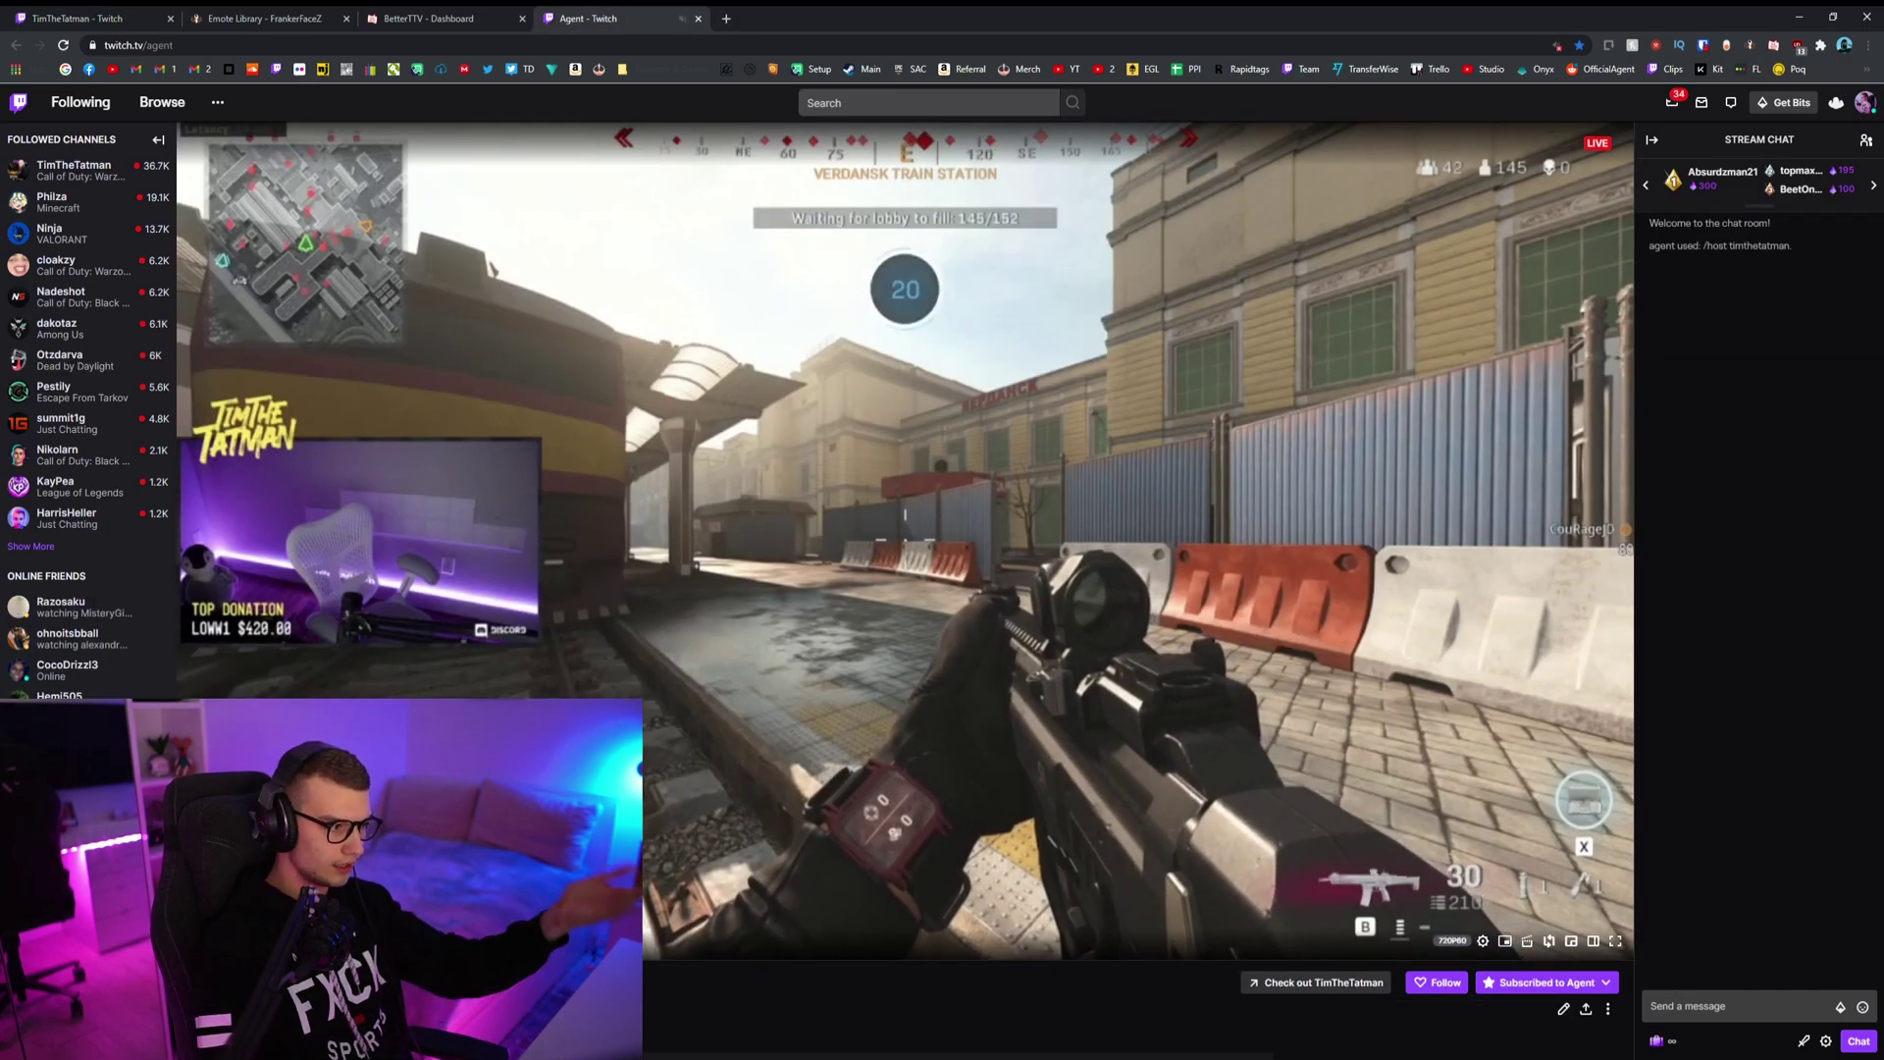
scroll(333, 633, down, 4)
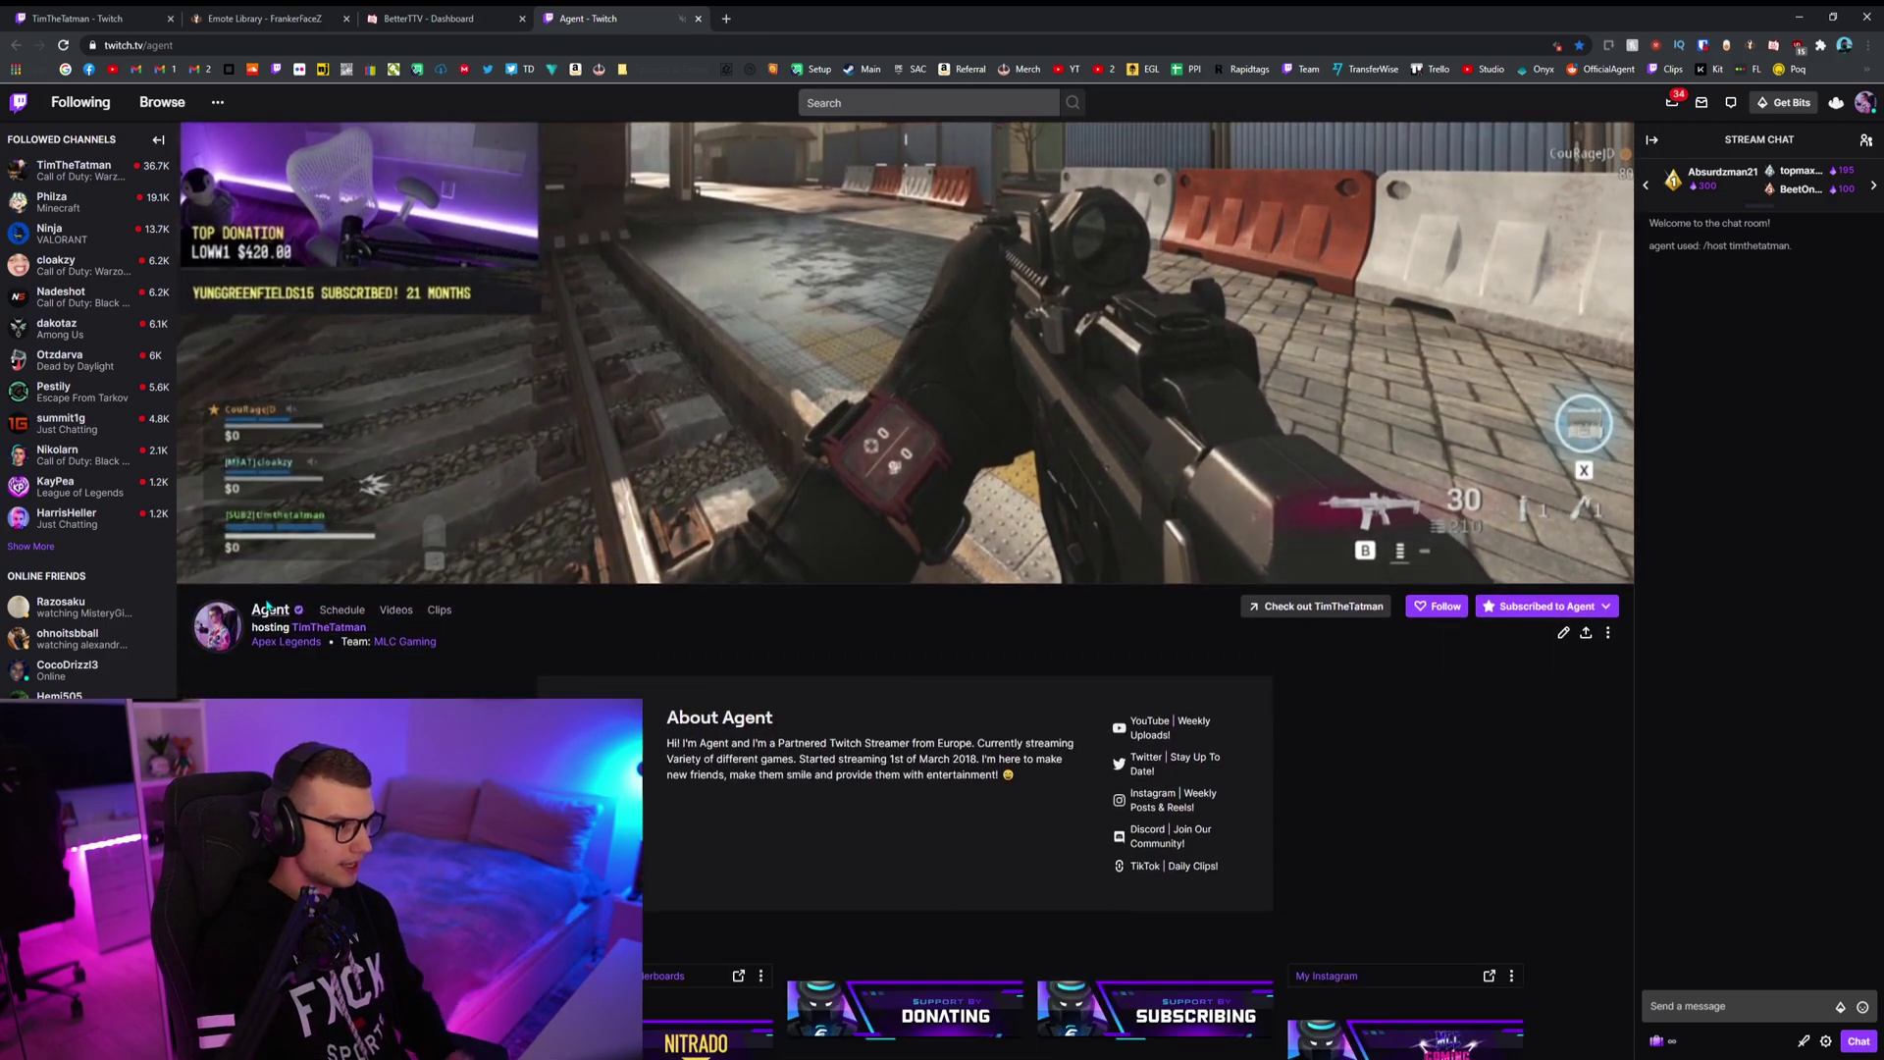
scroll(333, 633, up, 4)
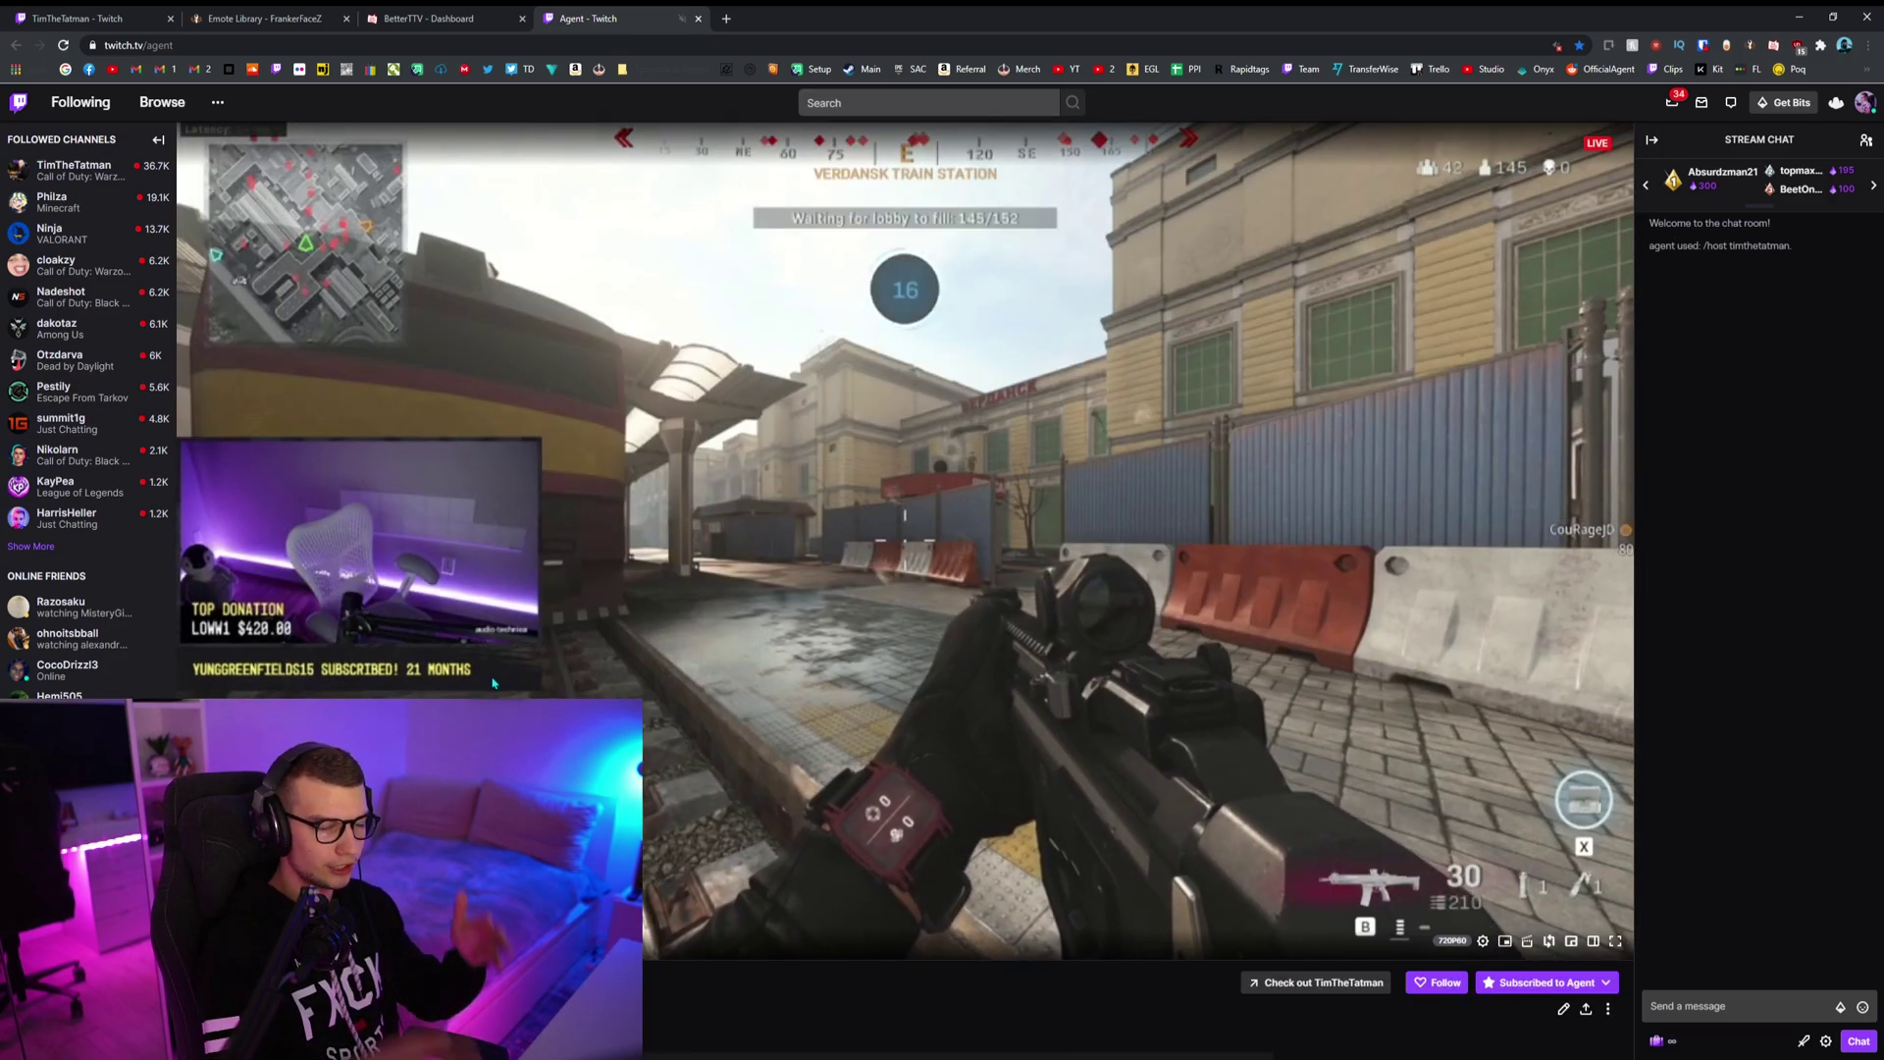
key(ctrl+1)
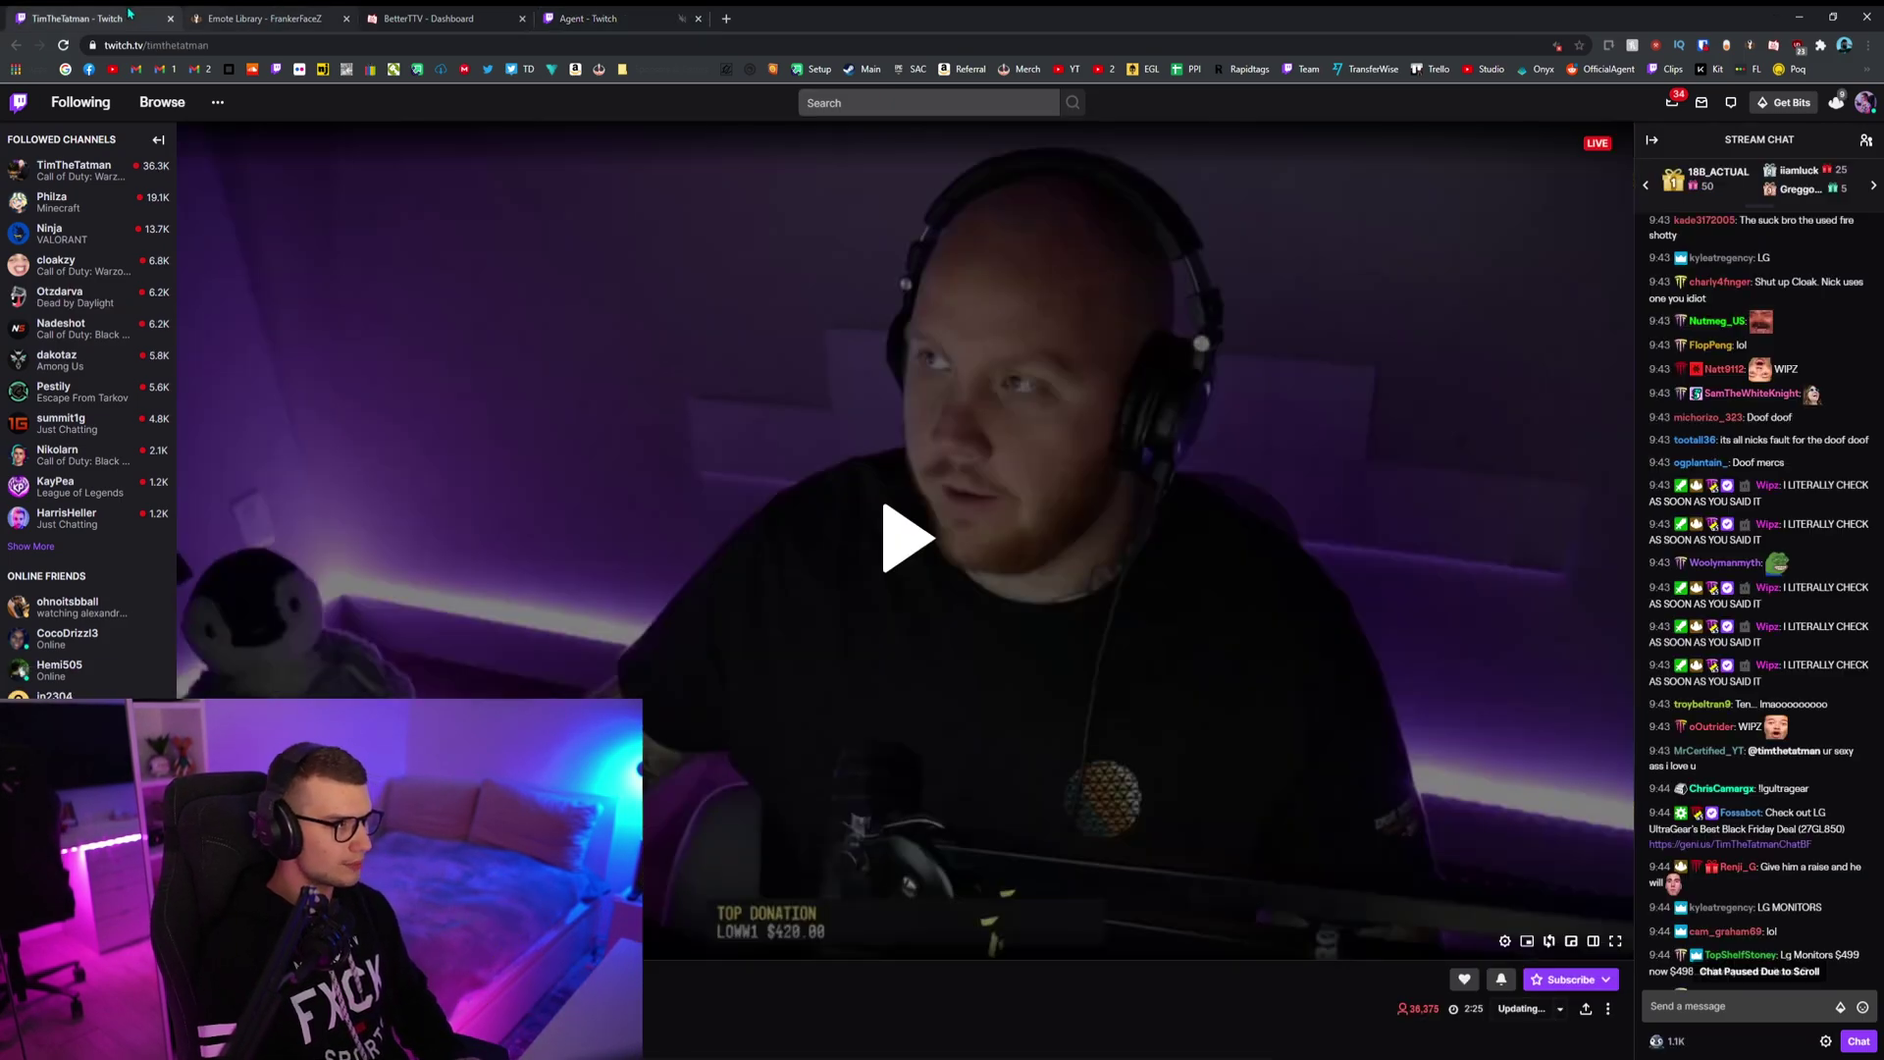
Host TimTheTatman again from his stream, then switch back to the Agent channel tab
click(1547, 1010)
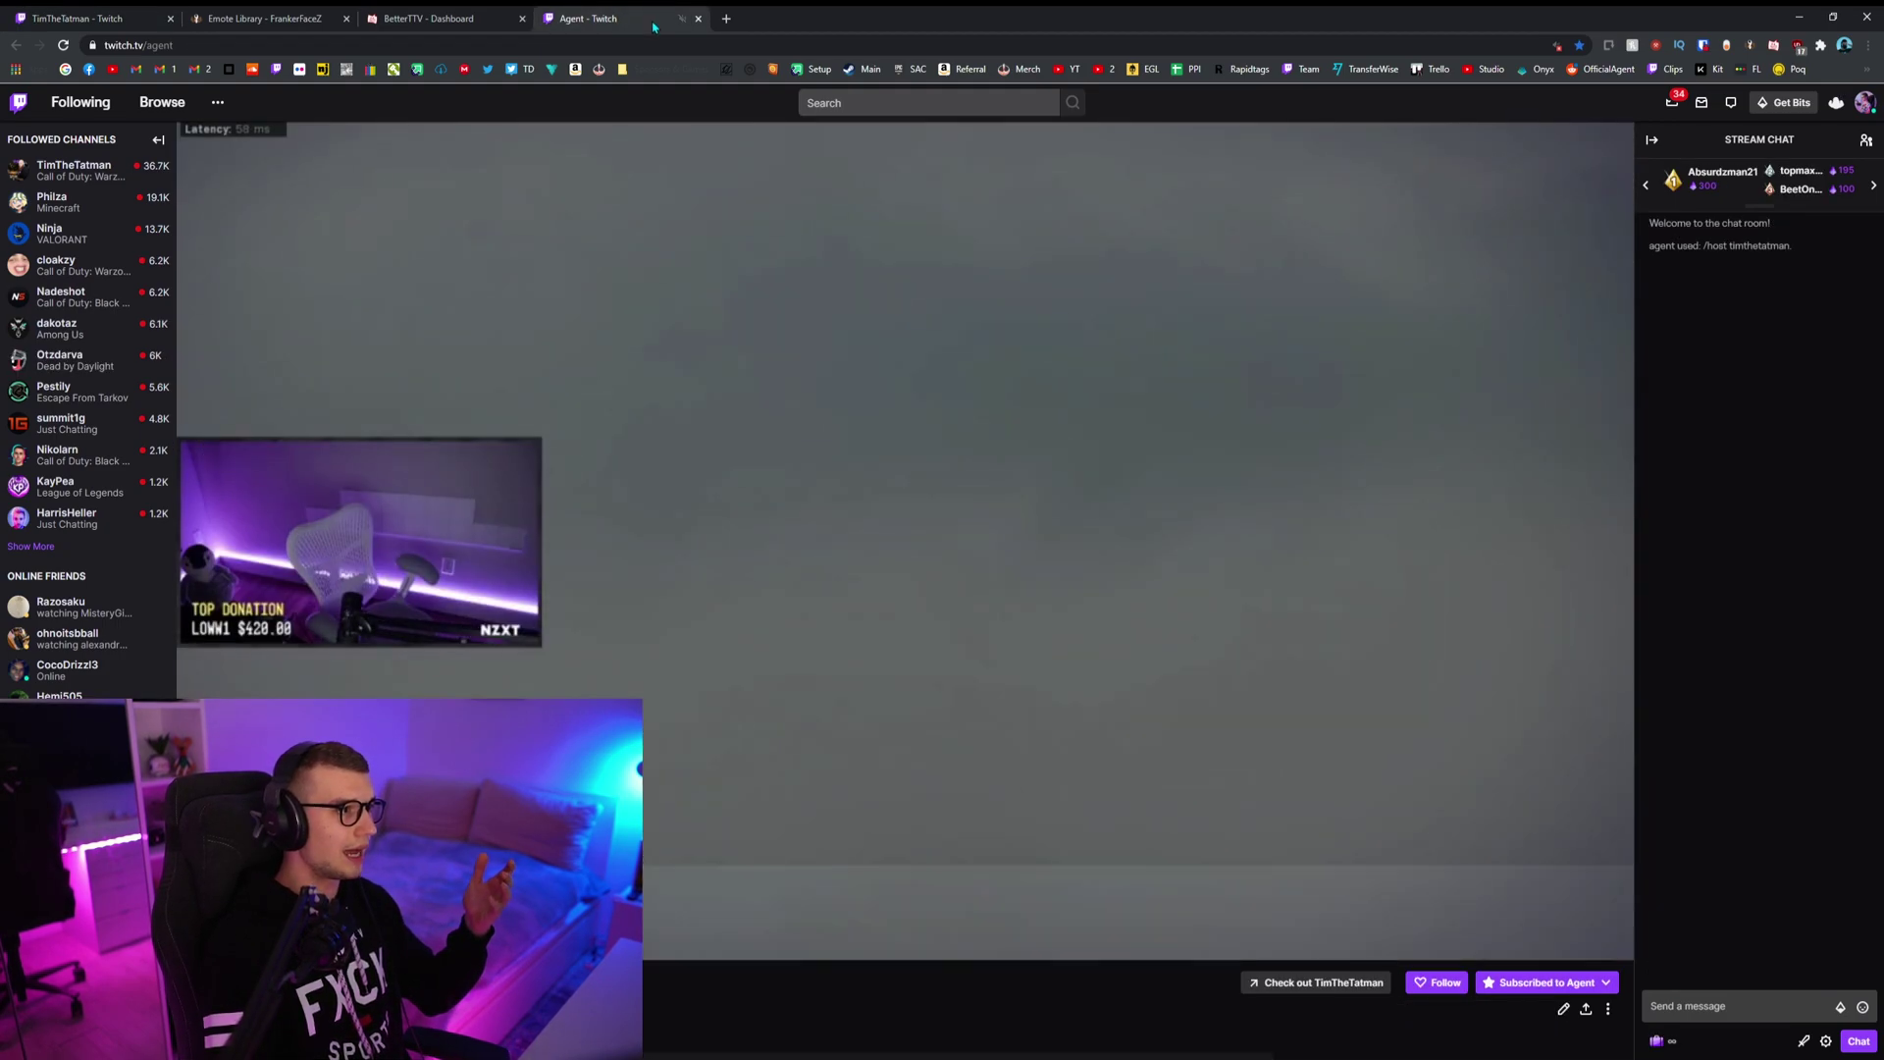
click(639, 16)
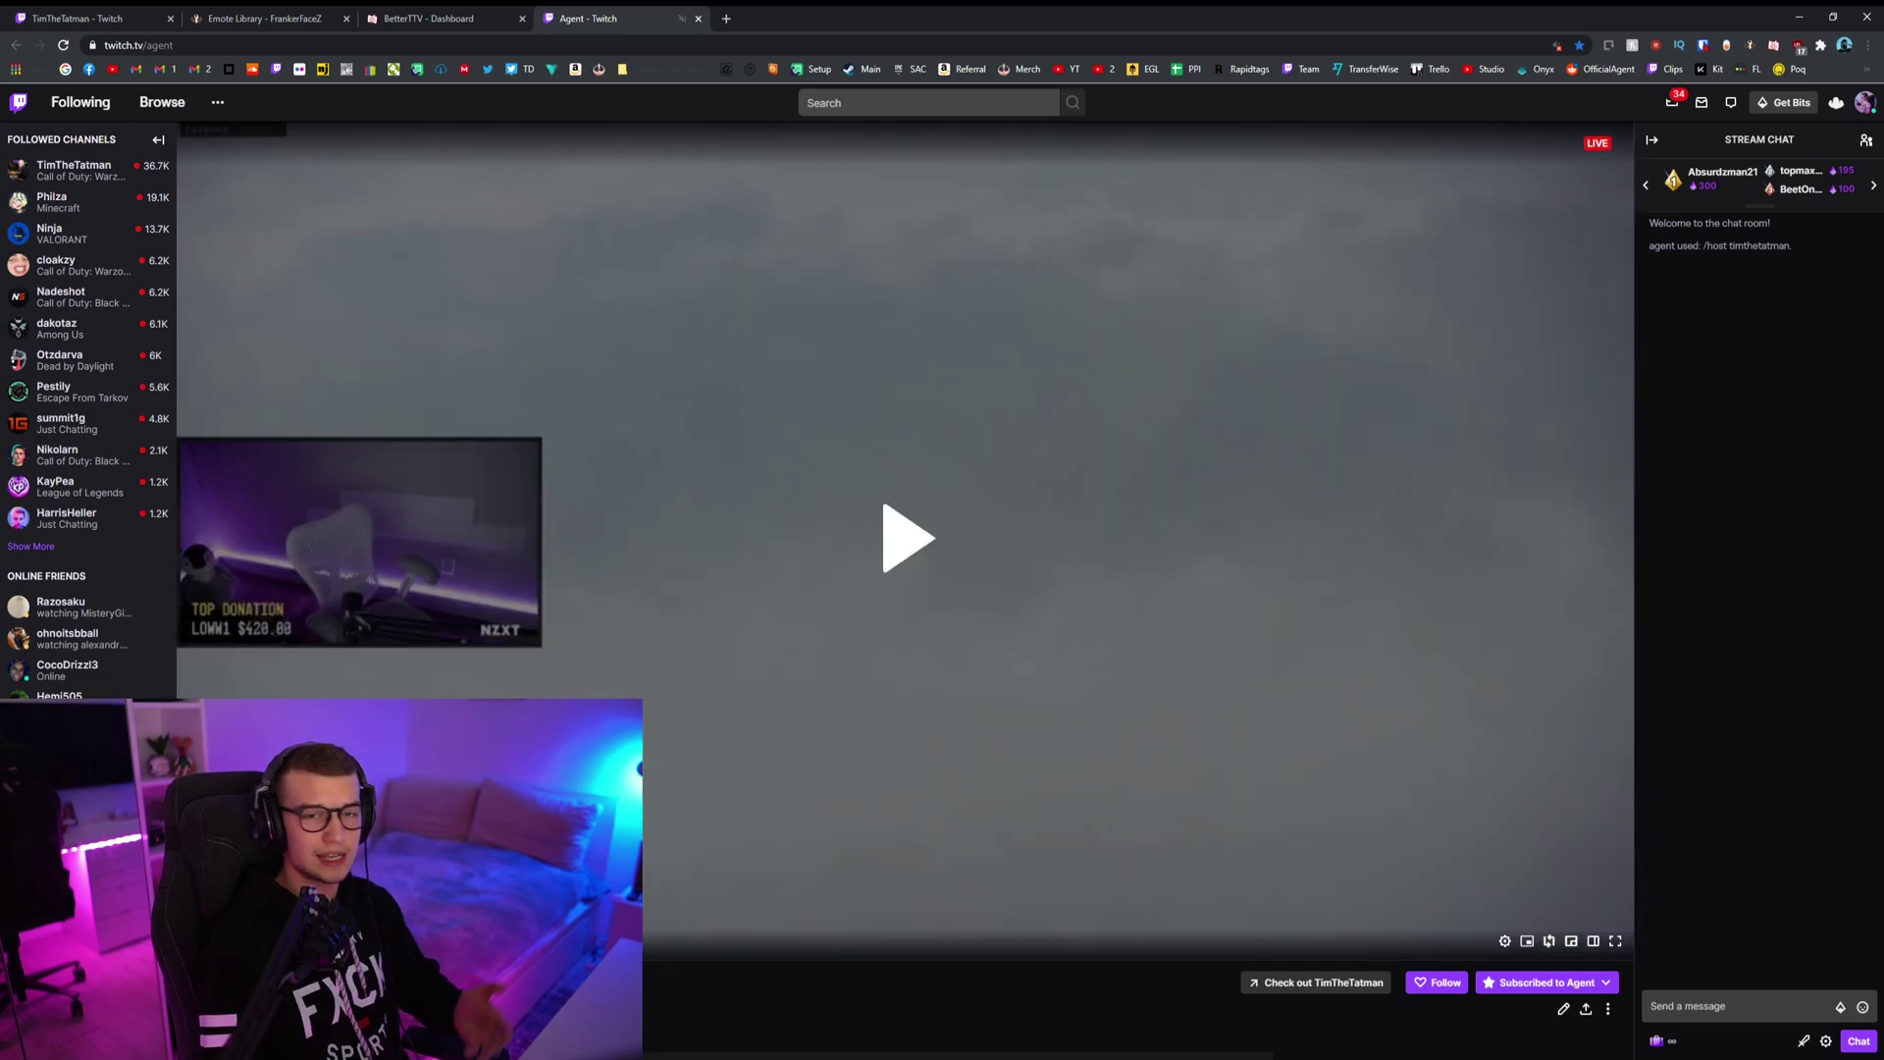